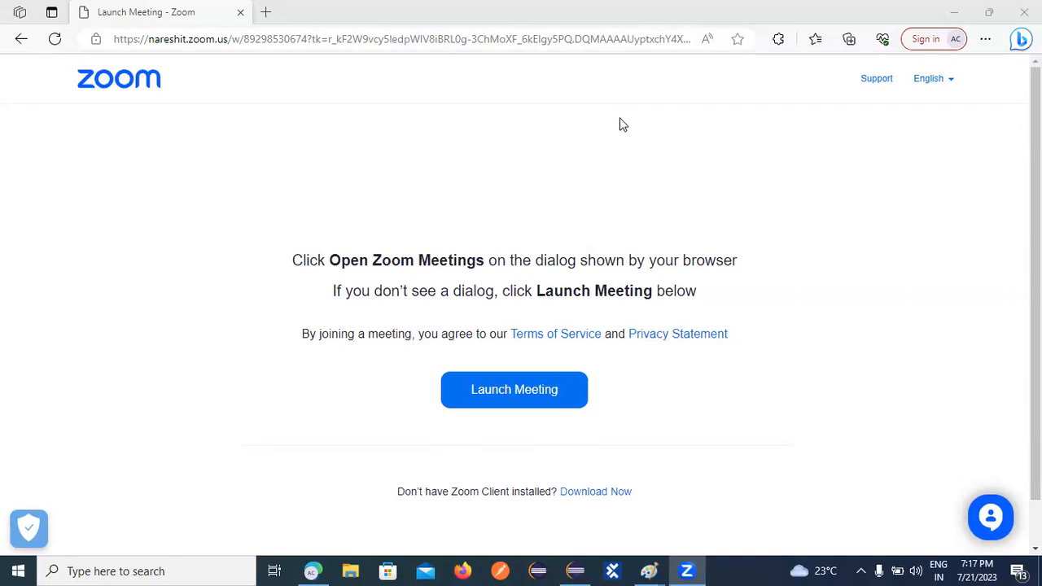
Launch Tricentis Tosca from the taskbar and wait for it to start up.
{"action": "left_click", "coordinate": [613, 570]}
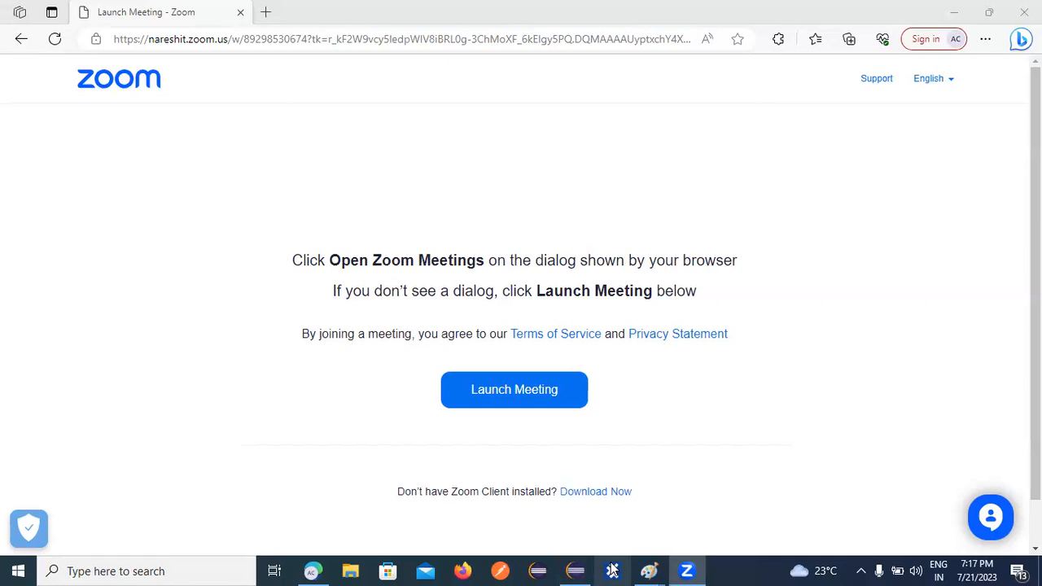
{"action": "left_click", "coordinate": [612, 571]}
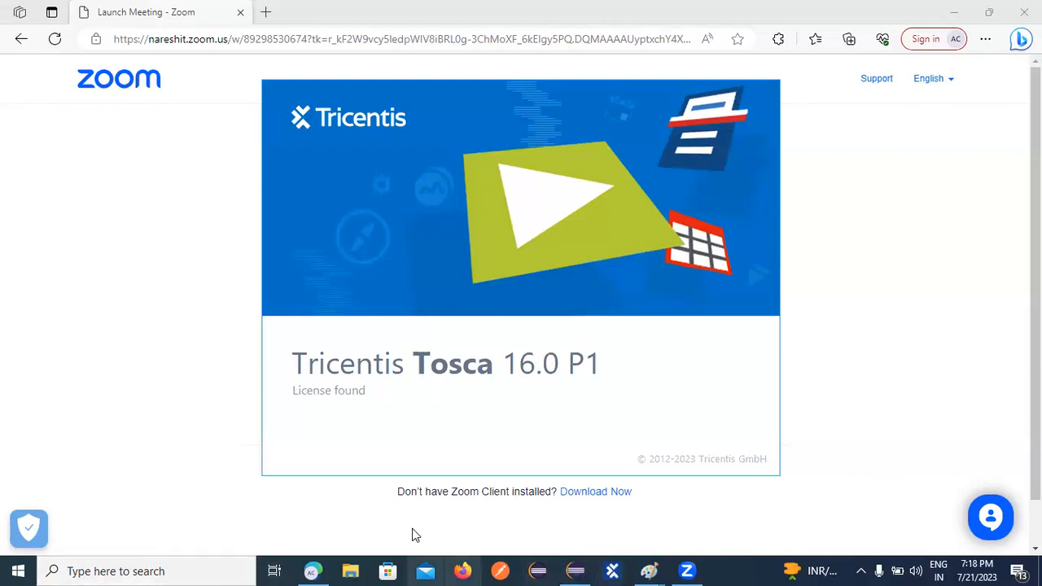
Open the ToSca notes file from Desktop > Students > Batch10 in File Explorer.
{"action": "left_click", "coordinate": [348, 570]}
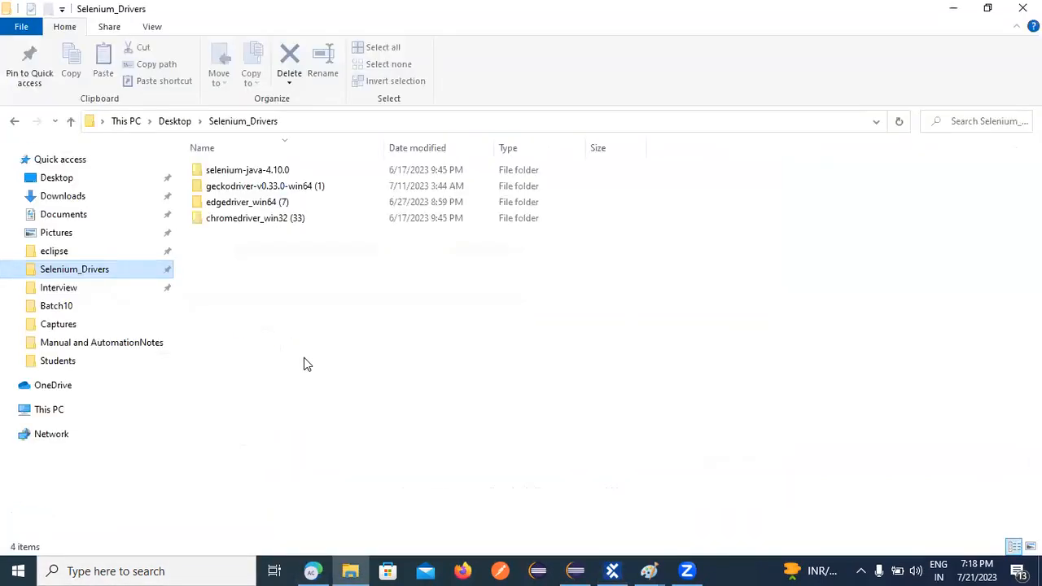
{"action": "left_click", "coordinate": [64, 311]}
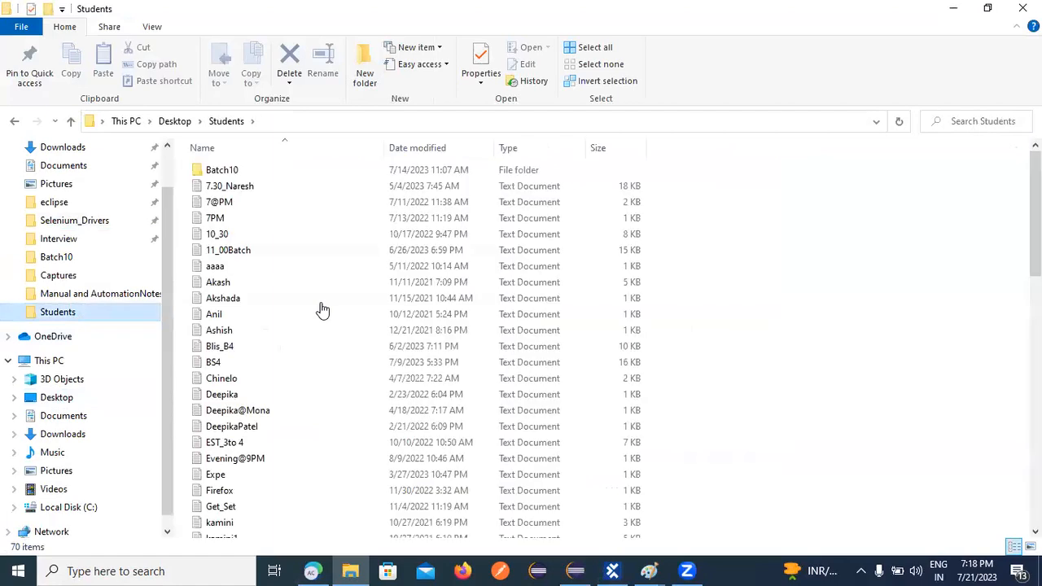
{"action": "double_click", "coordinate": [213, 169]}
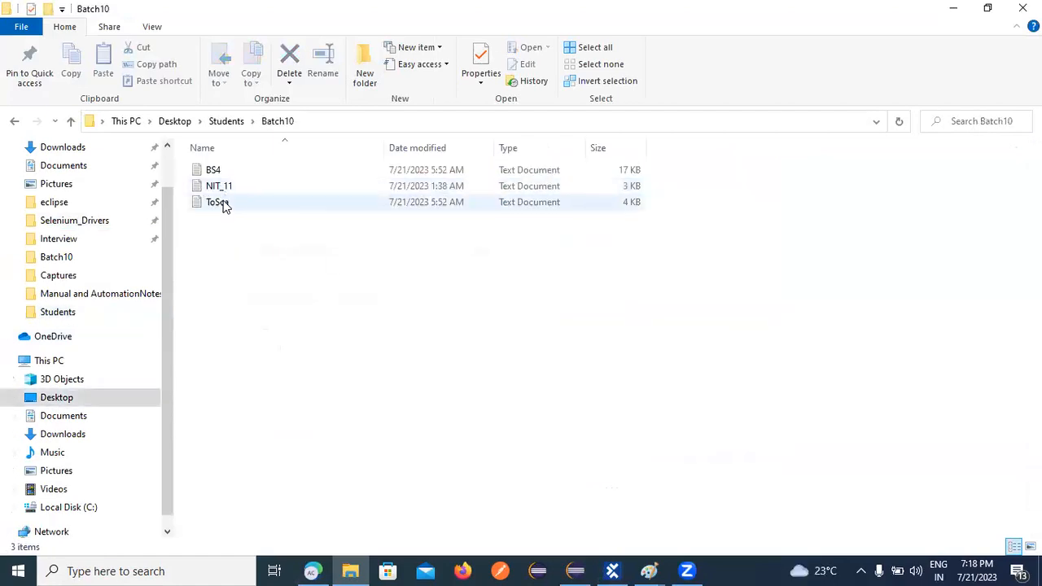
{"action": "double_click", "coordinate": [225, 204]}
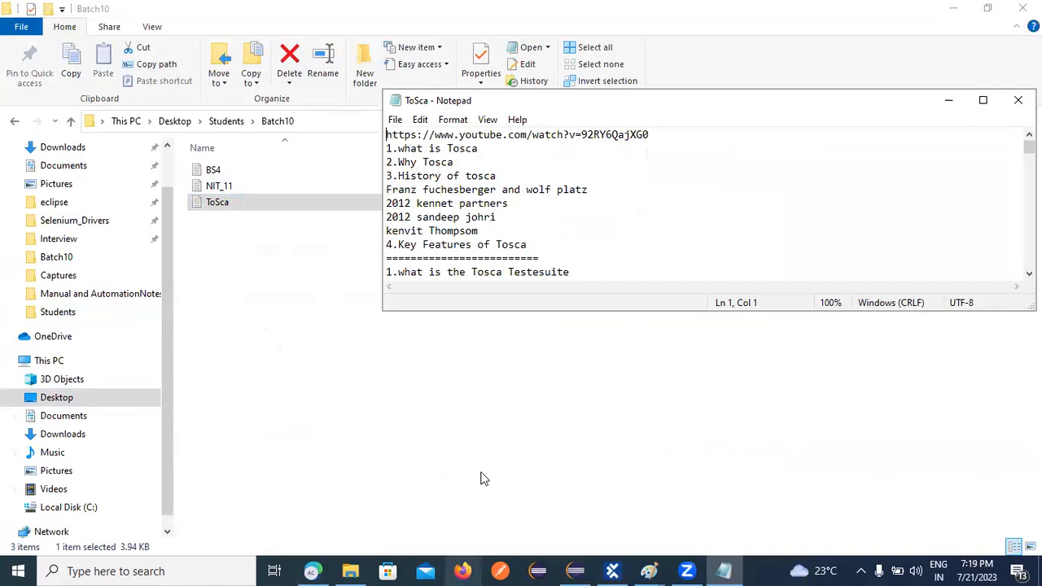
Maximize Notepad and add a row of equals signs below the 'User define Module:' line.
{"action": "left_click", "coordinate": [980, 100]}
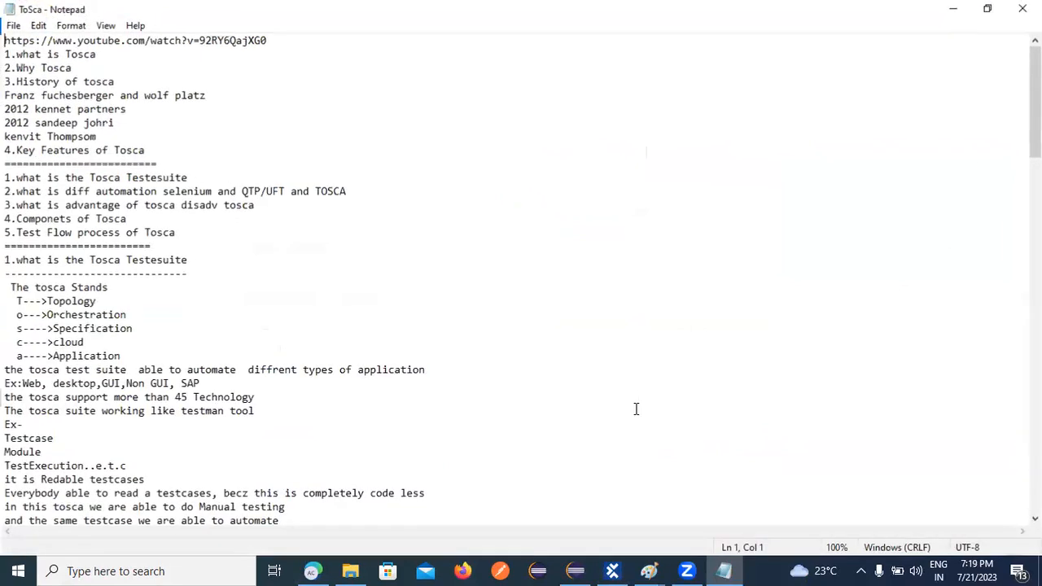
{"action": "scroll", "coordinate": [436, 372], "scroll_direction": "down", "scroll_amount": 6}
{"action": "scroll", "coordinate": [437, 372], "scroll_direction": "down", "scroll_amount": 1}
{"action": "left_click_drag", "start_coordinate": [1036, 168], "coordinate": [1036, 457]}
{"action": "left_click", "coordinate": [168, 490]}
{"action": "key", "text": "Return"}
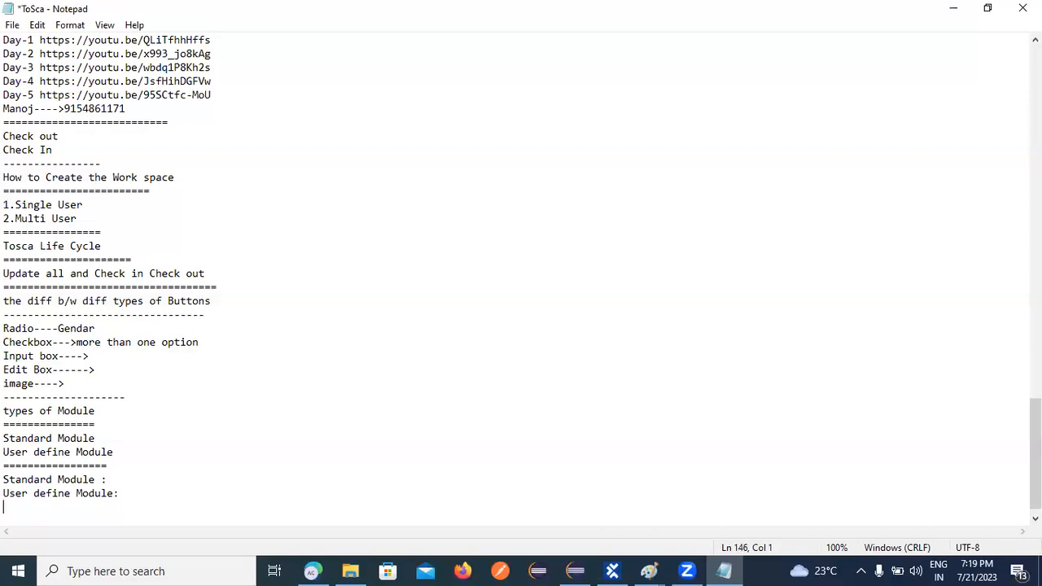
{"action": "type", "text": "=================="}
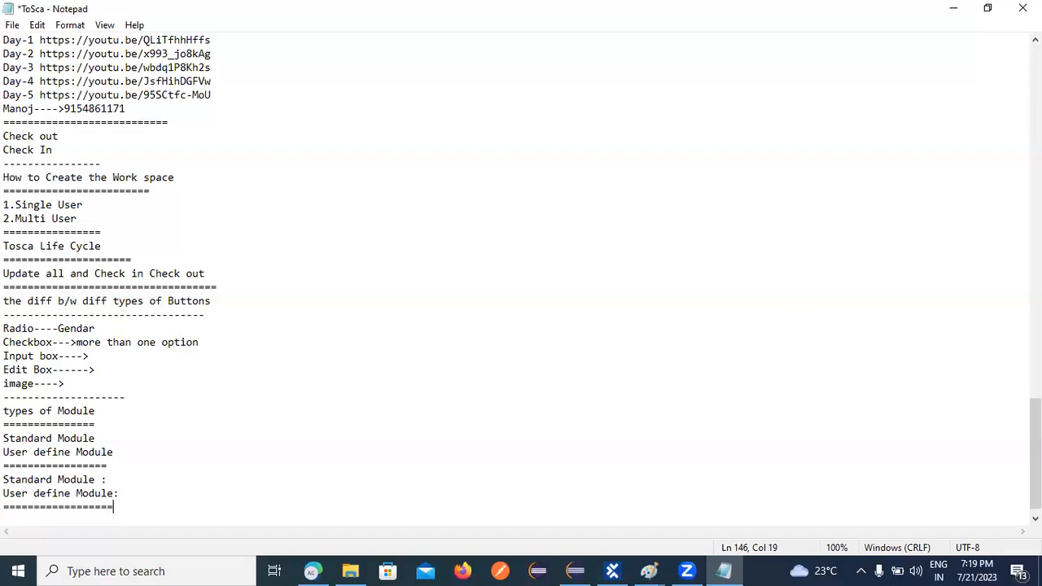
{"action": "key", "text": "Return"}
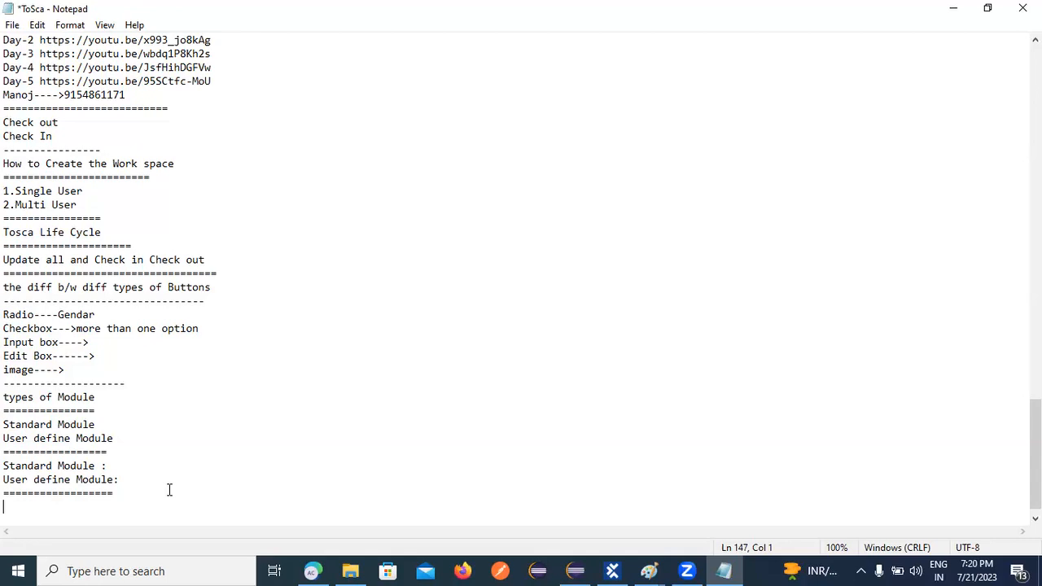
Add the list 1.How to Create, 2.How to use, 3.Ho to edit, 4.how to delete, then a dashed line.
{"action": "type", "text": "1.How to Create"}
{"action": "key", "text": "Return"}
{"action": "type", "text": "2.How"}
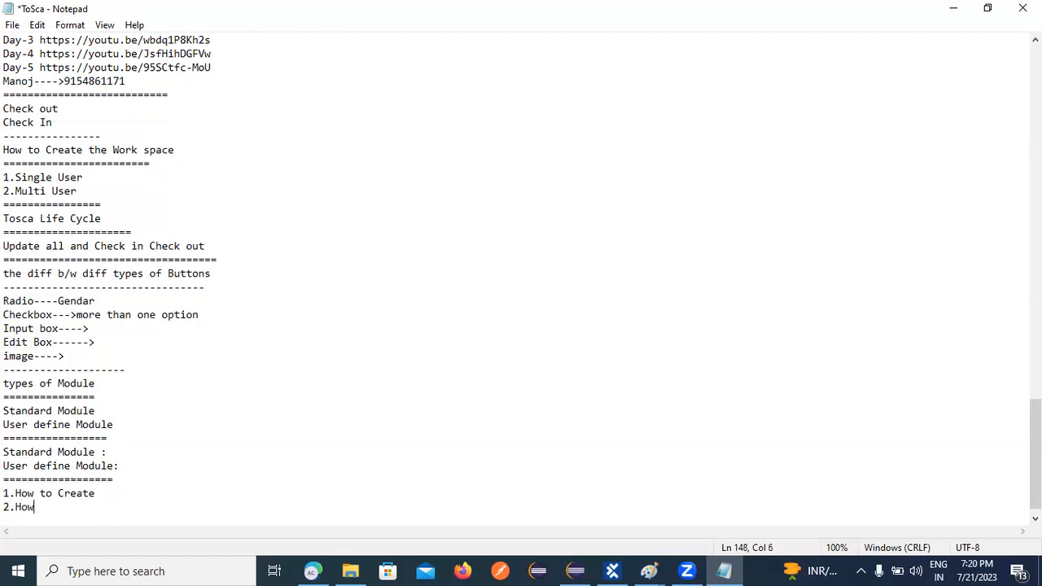
{"action": "type", "text": " to use"}
{"action": "key", "text": "Return"}
{"action": "type", "text": "3"}
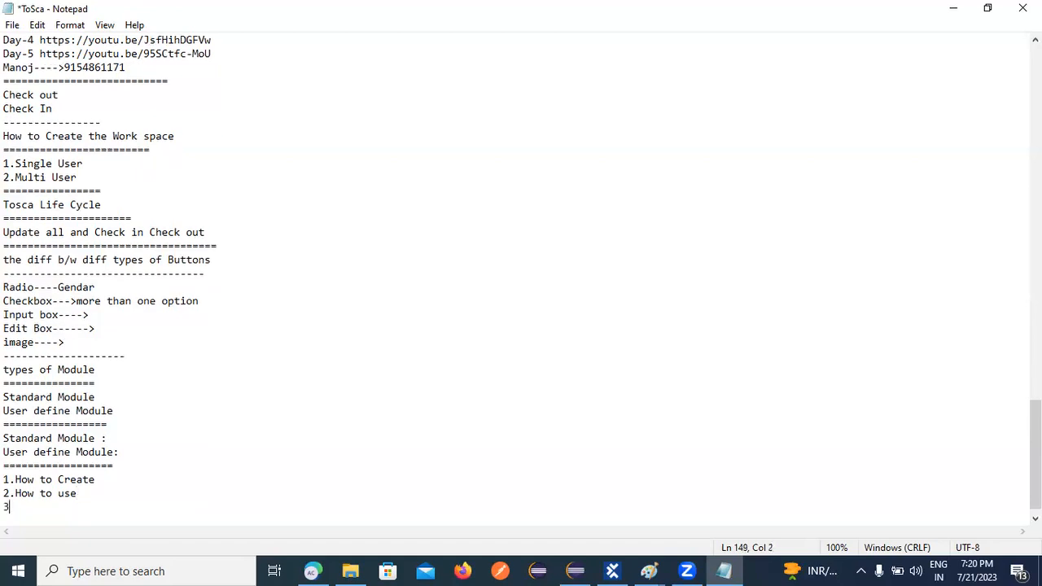
{"action": "type", "text": ".Ho to edit"}
{"action": "key", "text": "Return"}
{"action": "type", "text": "4"}
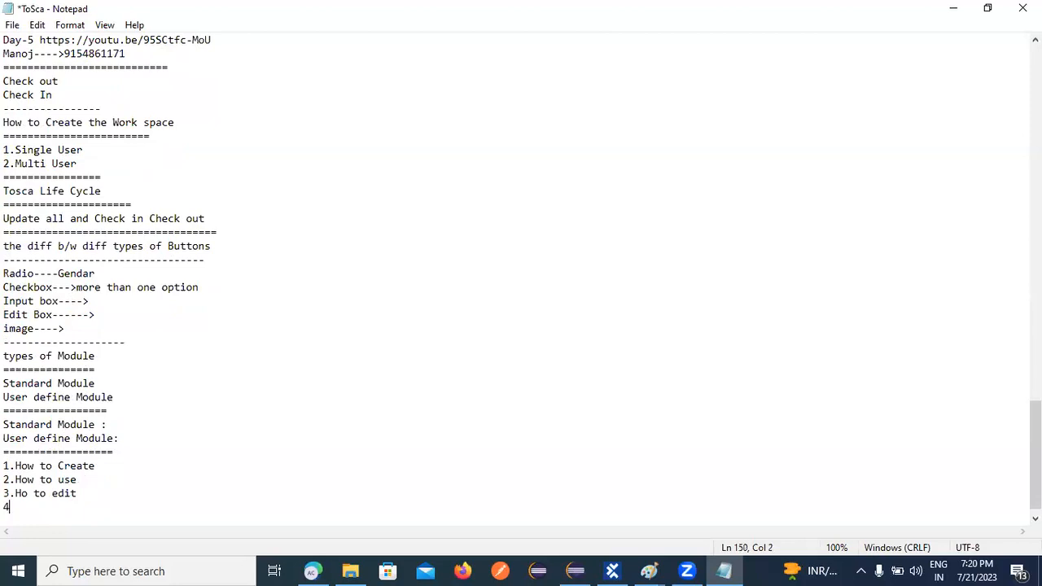
{"action": "type", "text": ".how to delete"}
{"action": "key", "text": "Return"}
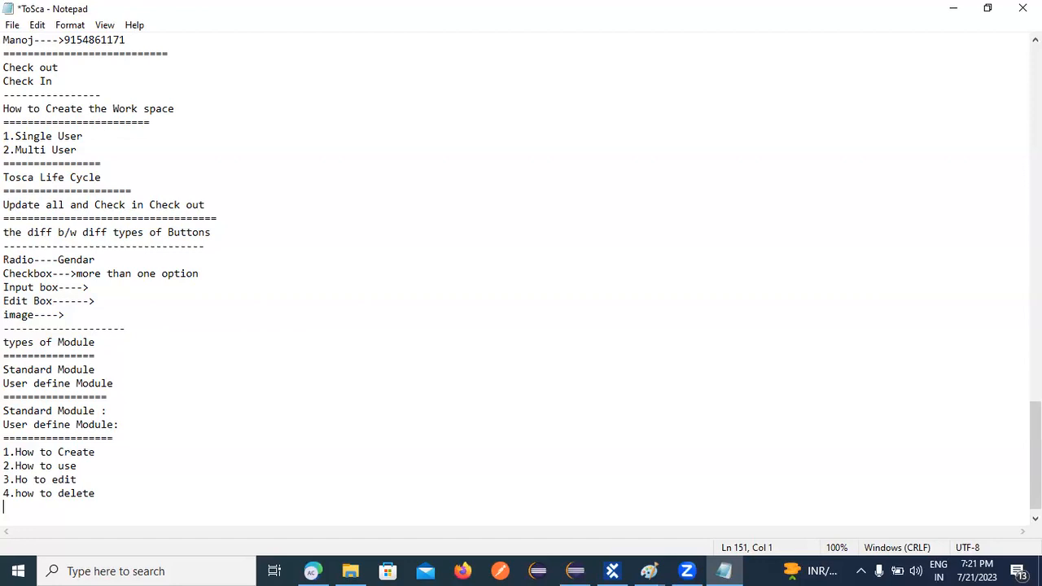
{"action": "type", "text": "-----------------------"}
{"action": "key", "text": "Return"}
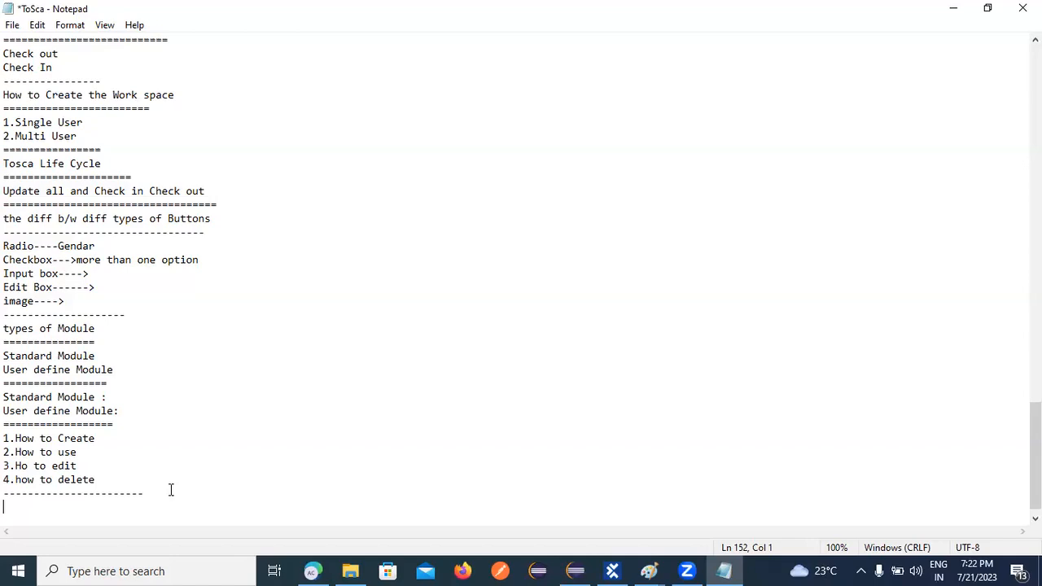
Add 'XScan' and 'Engine' lines and remove the leading space before XScan.
{"action": "type", "text": "XScan"}
{"action": "key", "text": "Return"}
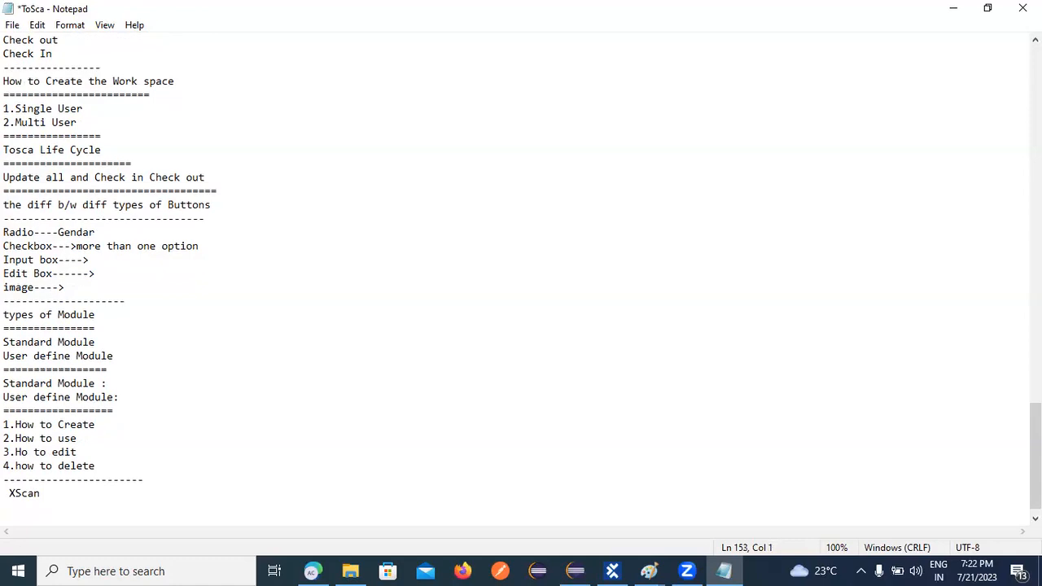
{"action": "type", "text": "Engine"}
{"action": "key", "text": "Return"}
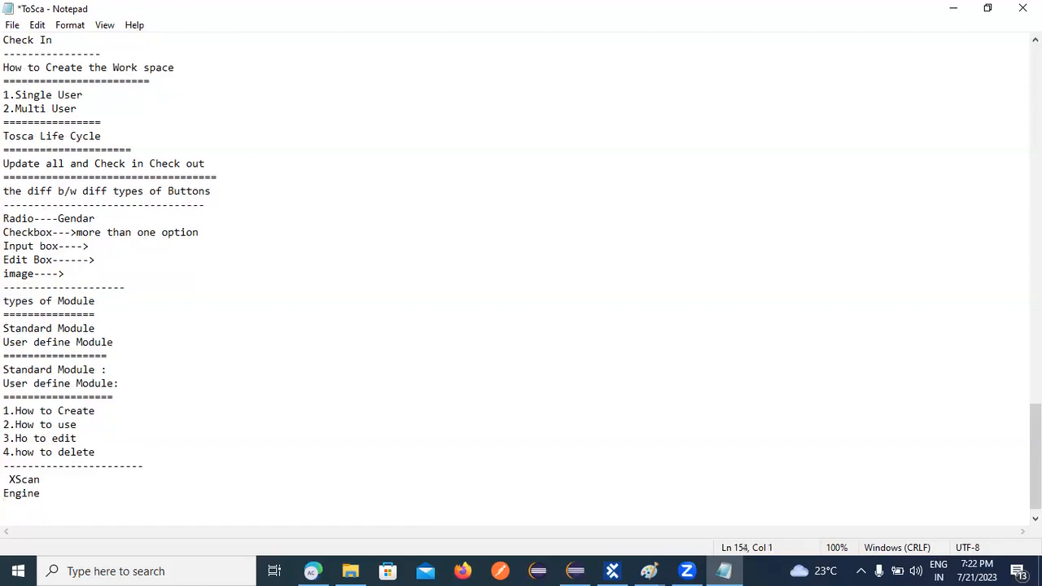
{"action": "left_click", "coordinate": [3, 479]}
{"action": "left_click", "coordinate": [8, 481]}
{"action": "key", "text": "BackSpace"}
{"action": "left_click", "coordinate": [68, 487]}
{"action": "key", "text": "Return"}
Add a row of equals signs on the line right under Engine.
{"action": "scroll", "coordinate": [114, 410], "scroll_direction": "up", "scroll_amount": 2}
{"action": "scroll", "coordinate": [114, 409], "scroll_direction": "up", "scroll_amount": 7}
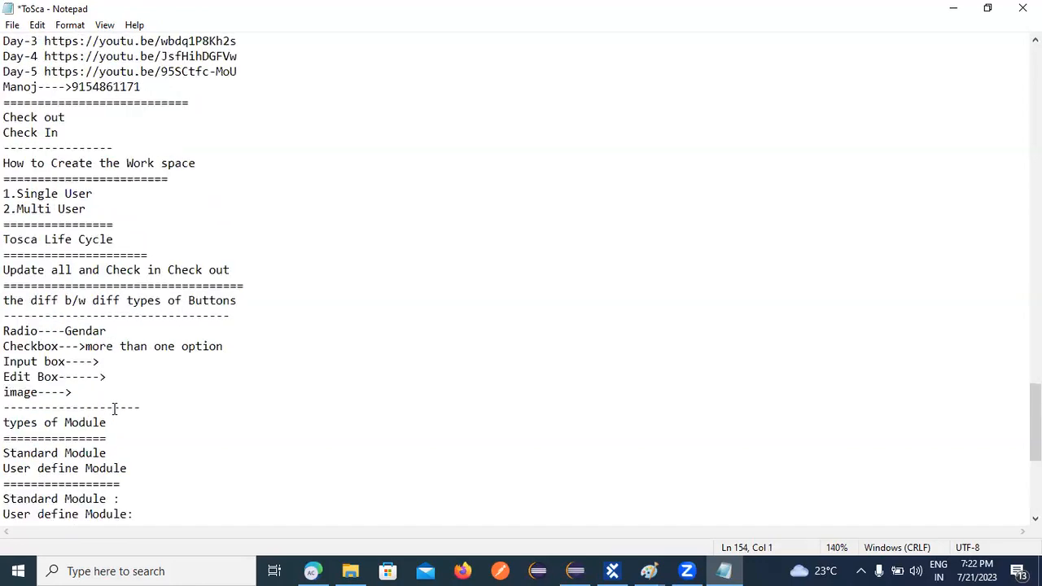
{"action": "key", "text": "Down"}
{"action": "key", "text": "Down"}
{"action": "key", "text": "Down"}
{"action": "key", "text": "Down"}
{"action": "key", "text": "Down"}
{"action": "key", "text": "Down"}
{"action": "key", "text": "Down"}
{"action": "key", "text": "Down"}
{"action": "key", "text": "Down"}
{"action": "key", "text": "Down"}
{"action": "key", "text": "Down"}
{"action": "key", "text": "Down"}
{"action": "key", "text": "Down"}
{"action": "key", "text": "Down"}
{"action": "key", "text": "Down"}
{"action": "key", "text": "Down"}
{"action": "key", "text": "Down"}
{"action": "key", "text": "Down"}
{"action": "key", "text": "Down"}
{"action": "key", "text": "Down"}
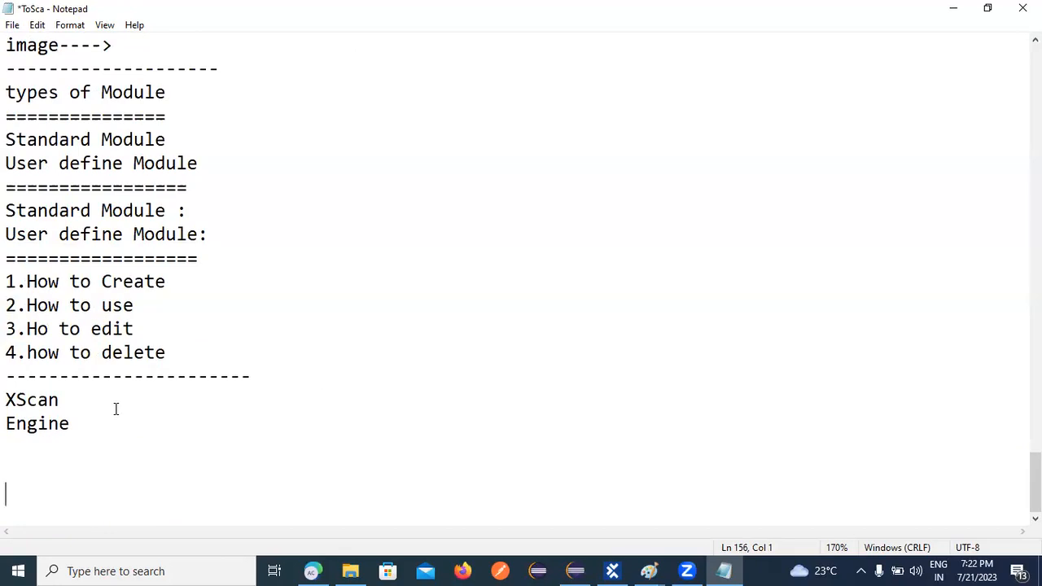
{"action": "key", "text": "Up"}
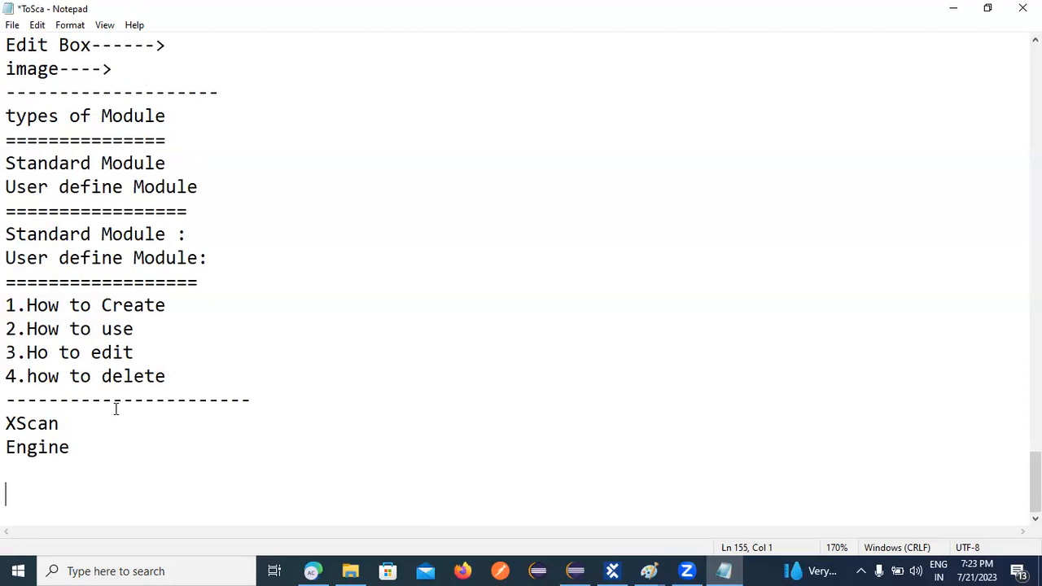
{"action": "key", "text": "BackSpace"}
{"action": "type", "text": "============"}
{"action": "key", "text": "Return"}
Type the 'X Scan-' heading and leave an empty line below it.
{"action": "type", "text": "X Scan"}
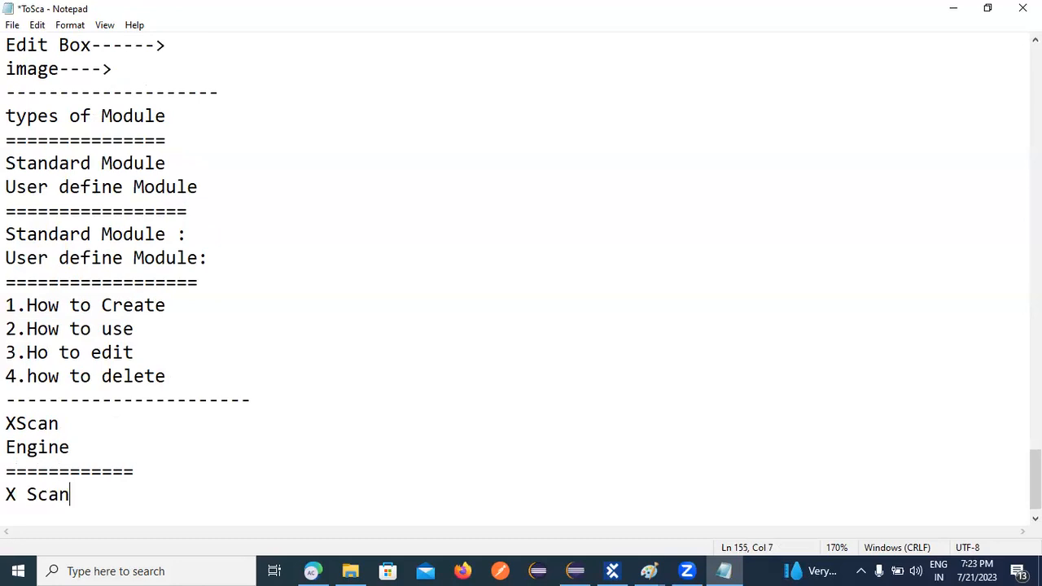
{"action": "type", "text": "-"}
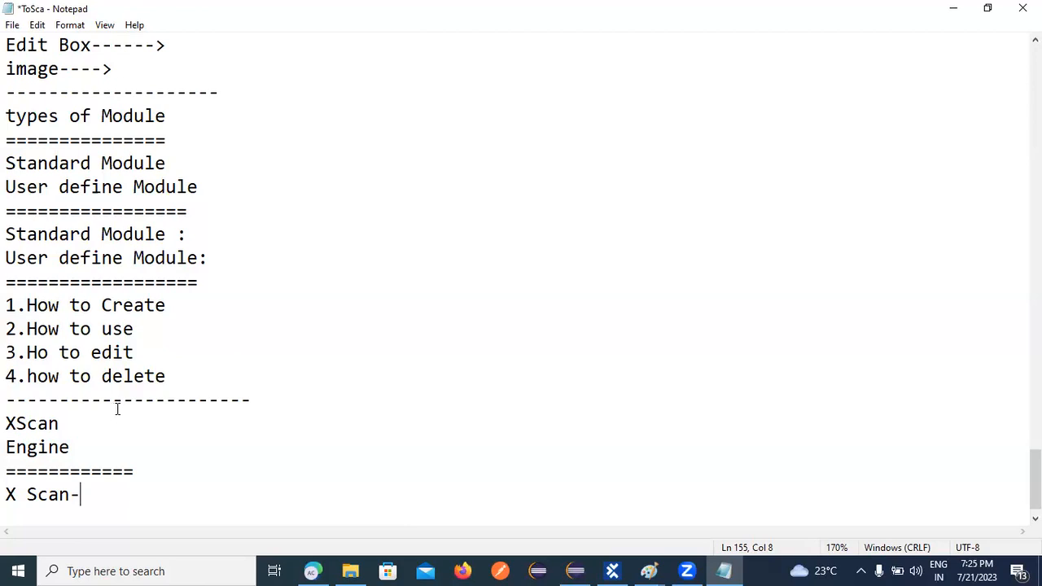
{"action": "key", "text": "Return"}
{"action": "type", "text": "S"}
{"action": "key", "text": "BackSpace"}
{"action": "type", "text": "X"}
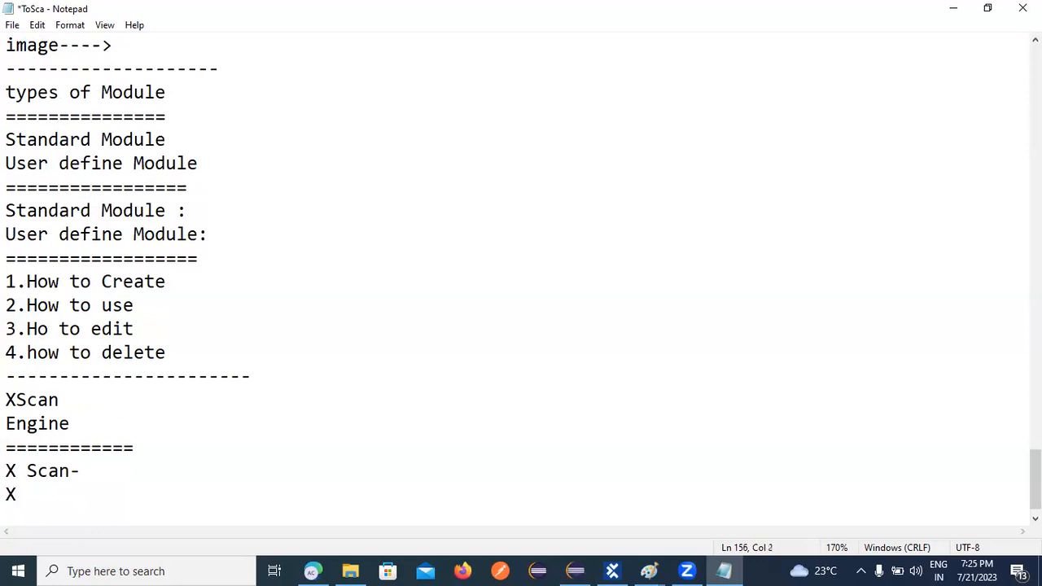
{"action": "key", "text": "BackSpace"}
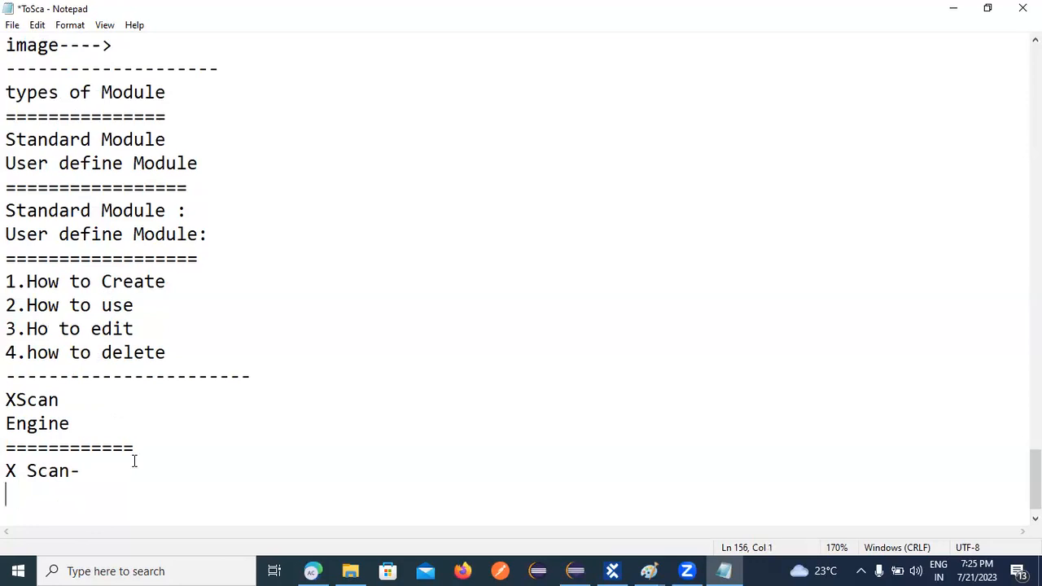
Search Windows for 'paint' and launch the Paint app.
{"action": "left_click", "coordinate": [185, 570]}
{"action": "type", "text": "int"}
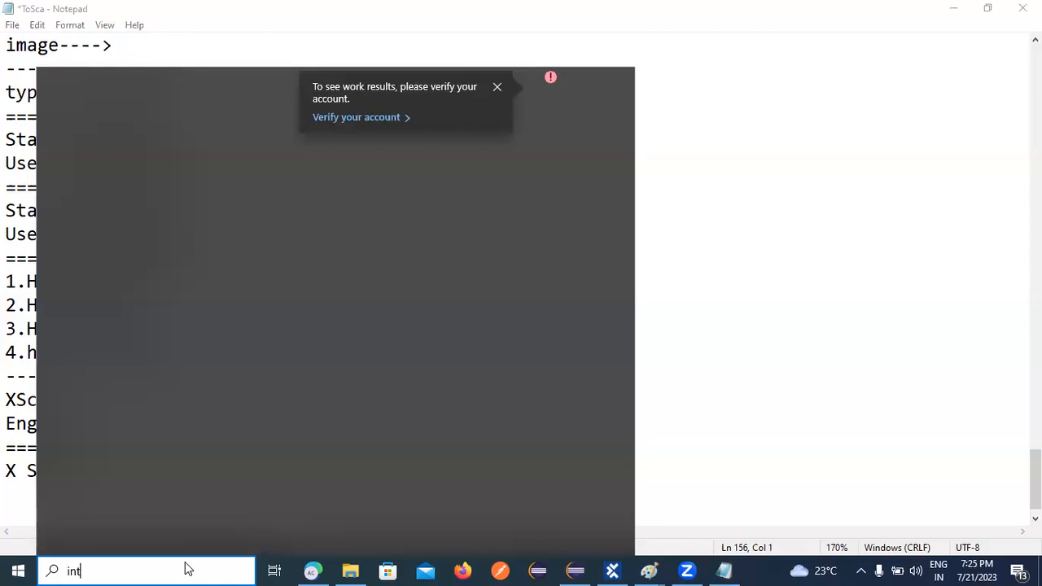
{"action": "key", "text": "BackSpace"}
{"action": "key", "text": "BackSpace"}
{"action": "key", "text": "BackSpace"}
{"action": "type", "text": "paint"}
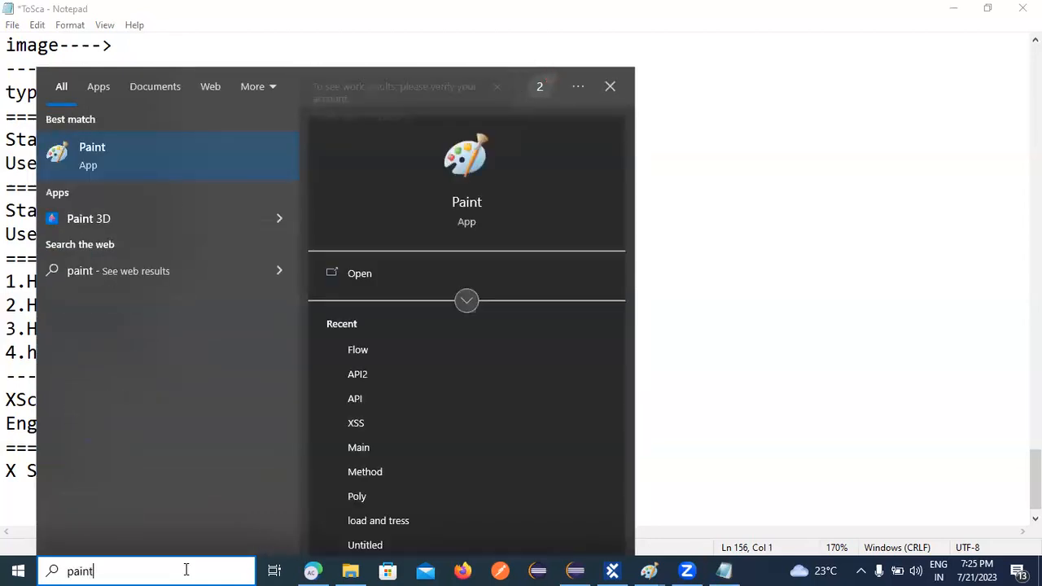
{"action": "key", "text": "Return"}
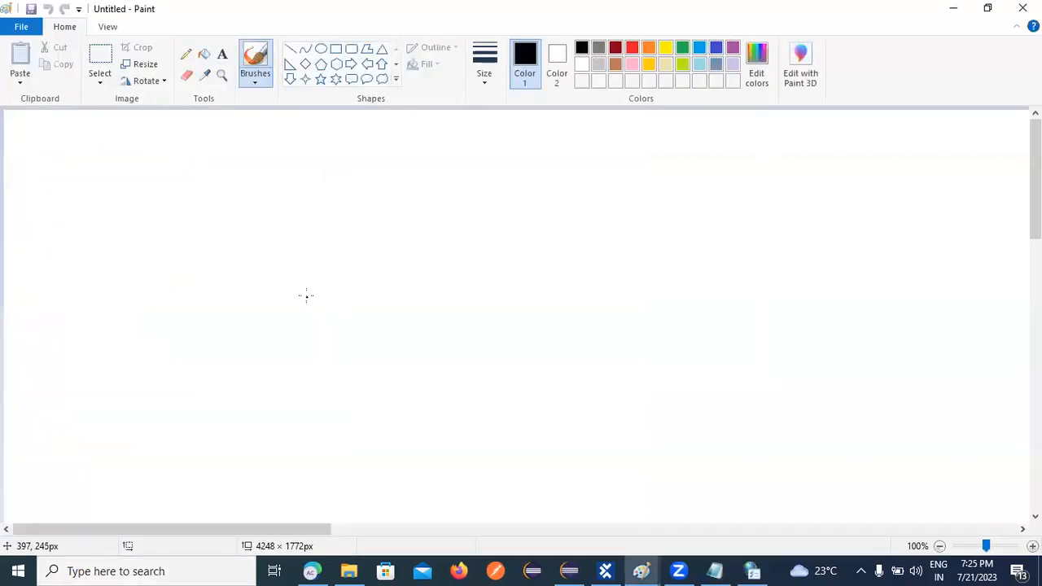
Draw two rounded rectangles and connect them with an arrow pointing from left to right.
{"action": "left_click", "coordinate": [351, 51]}
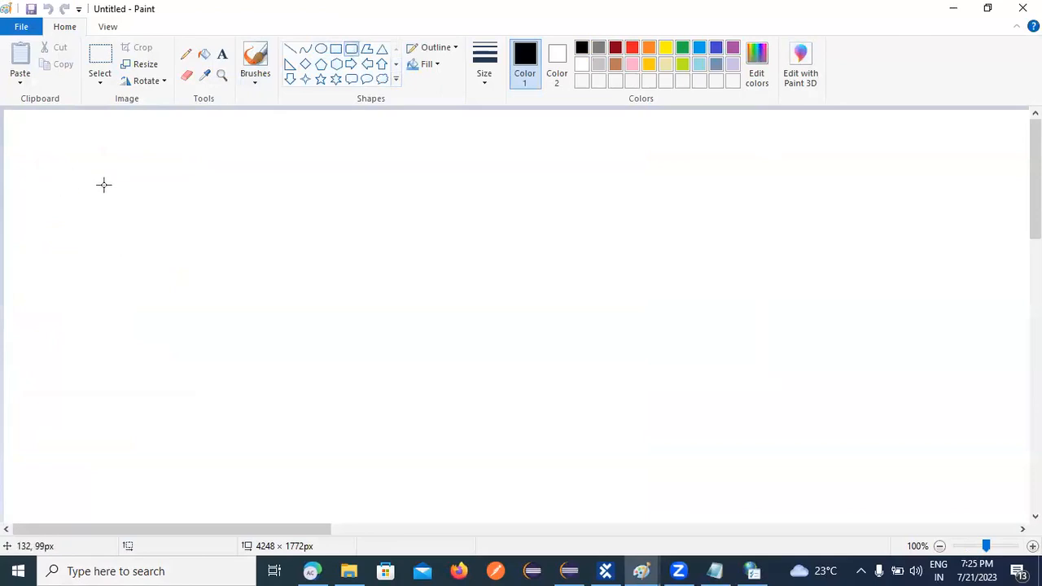
{"action": "left_click_drag", "start_coordinate": [119, 225], "coordinate": [344, 268]}
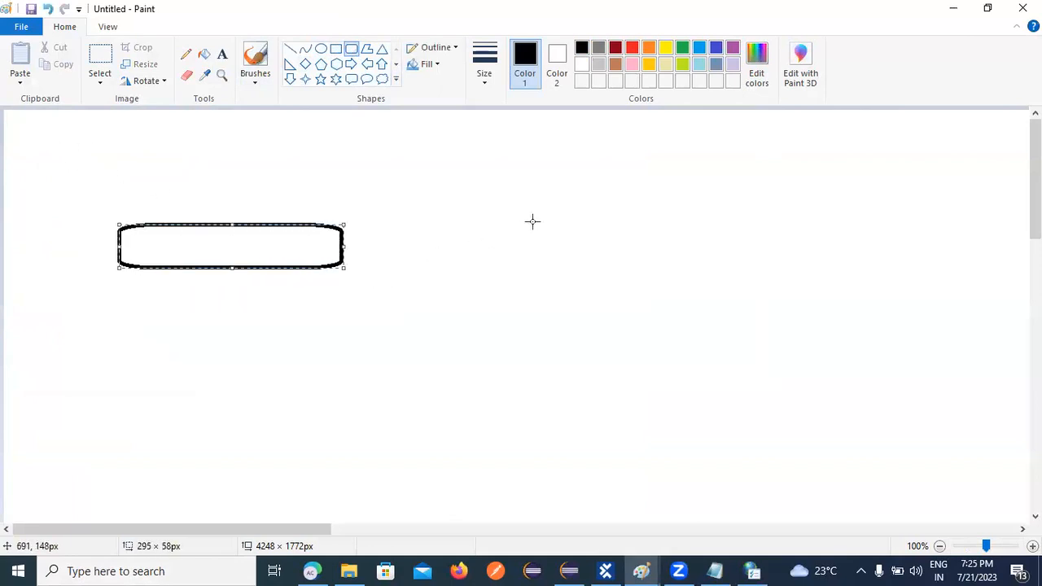
{"action": "left_click_drag", "start_coordinate": [606, 211], "coordinate": [820, 263]}
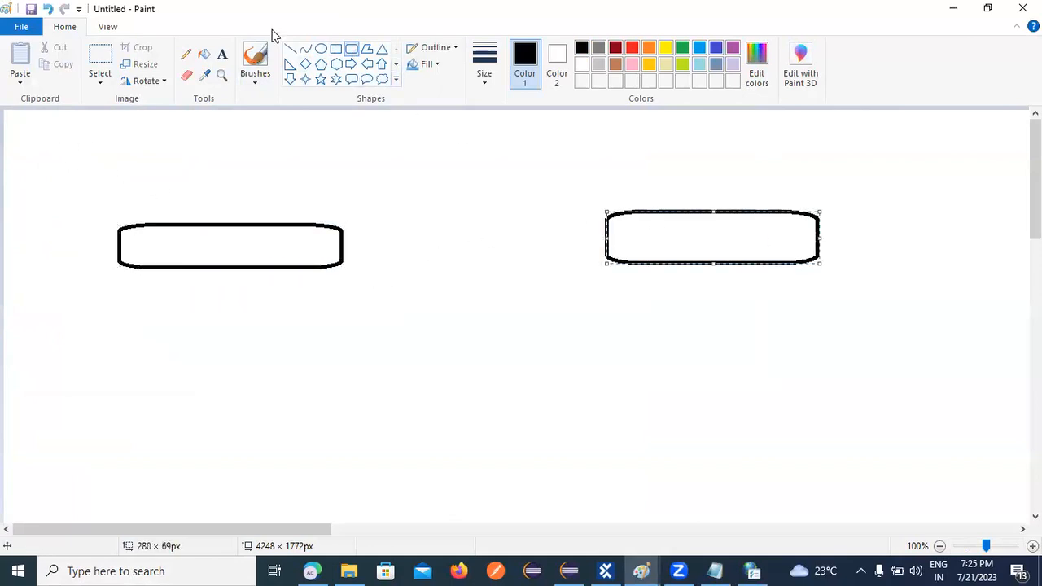
{"action": "left_click", "coordinate": [291, 50]}
{"action": "left_click_drag", "start_coordinate": [339, 244], "coordinate": [607, 237]}
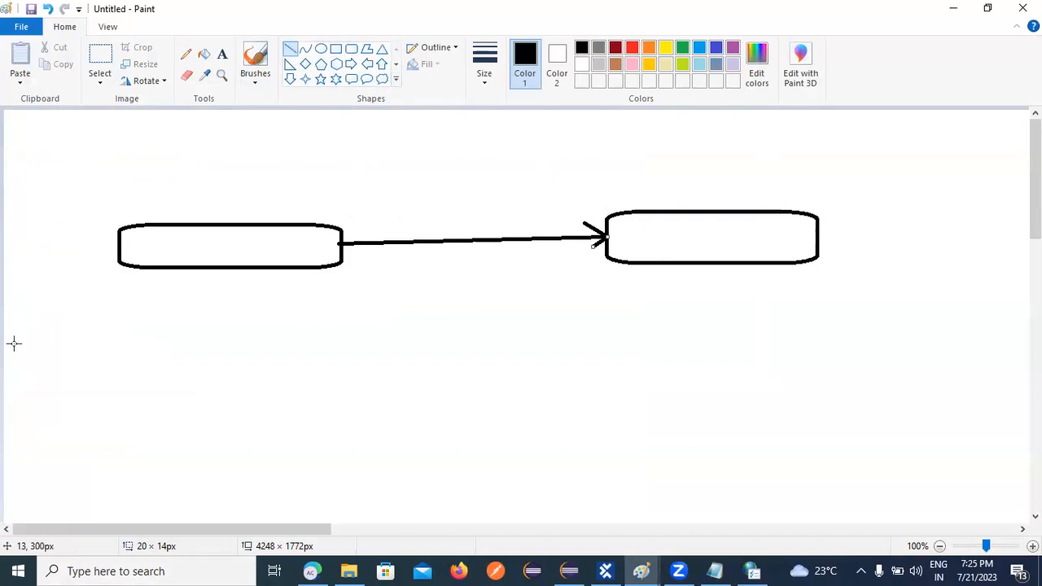
{"action": "left_click", "coordinate": [222, 53]}
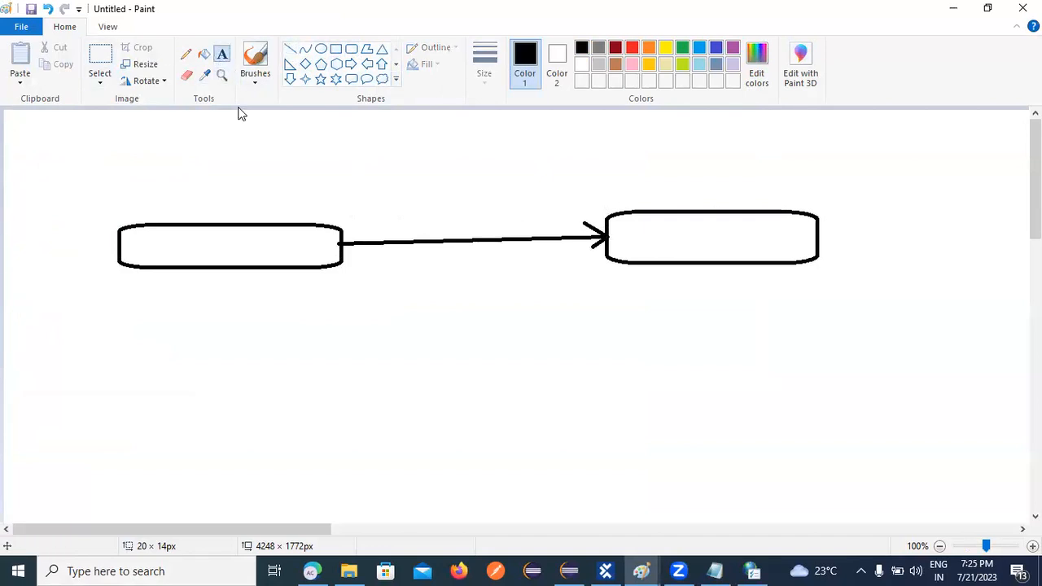
Label the left box 'ToSca' and the arrow 'Xscan'.
{"action": "left_click", "coordinate": [177, 247]}
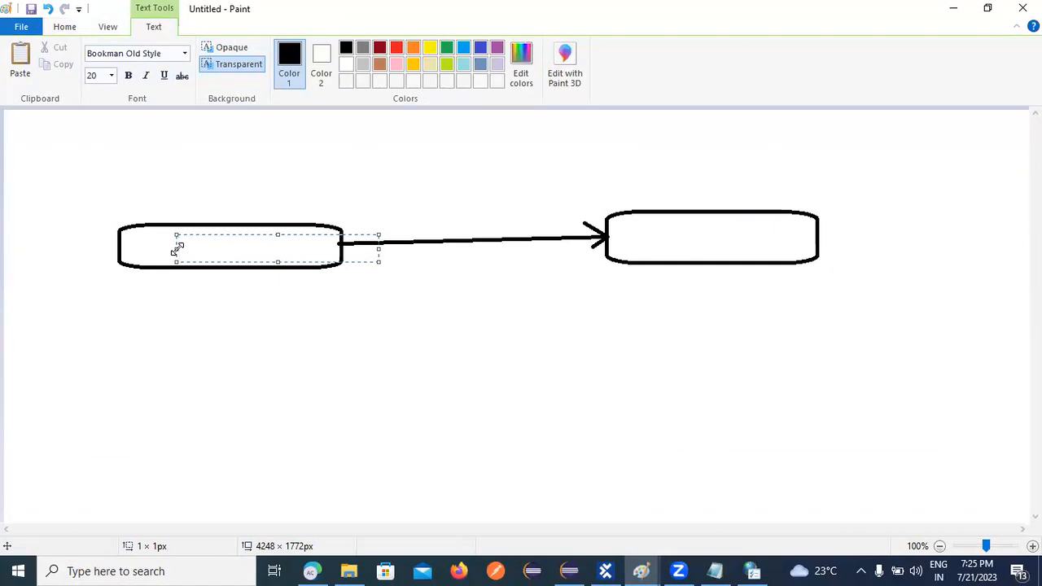
{"action": "type", "text": "ToSca"}
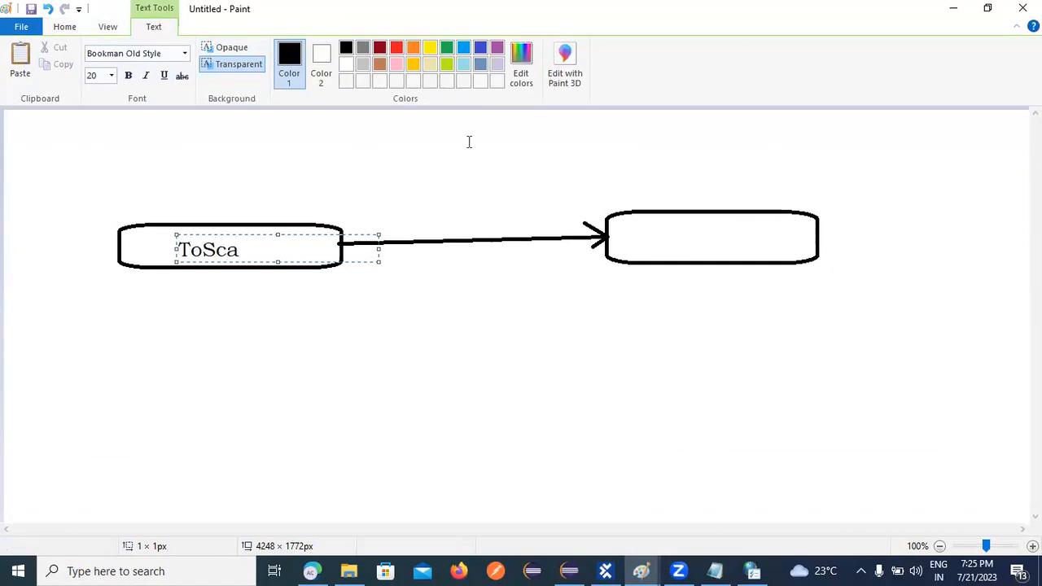
{"action": "left_click", "coordinate": [380, 218]}
{"action": "left_click_drag", "start_coordinate": [380, 206], "coordinate": [581, 231]}
{"action": "type", "text": "S"}
{"action": "key", "text": "BackSpace"}
{"action": "type", "text": "Xscan"}
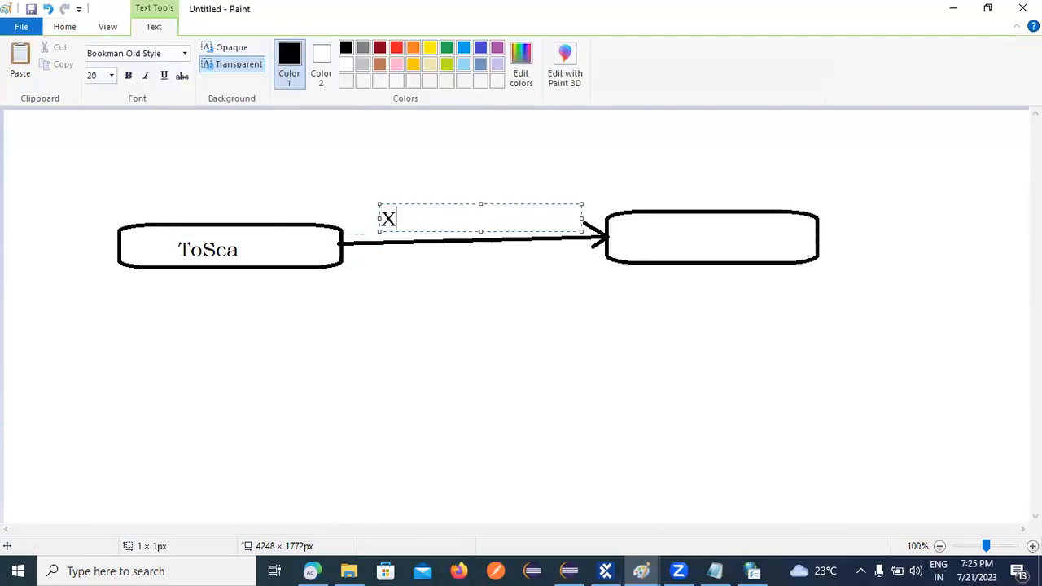
{"action": "left_click", "coordinate": [621, 233]}
Label the right box 'Application' and switch to Tosca Commander.
{"action": "left_click", "coordinate": [621, 235]}
{"action": "type", "text": "Appa"}
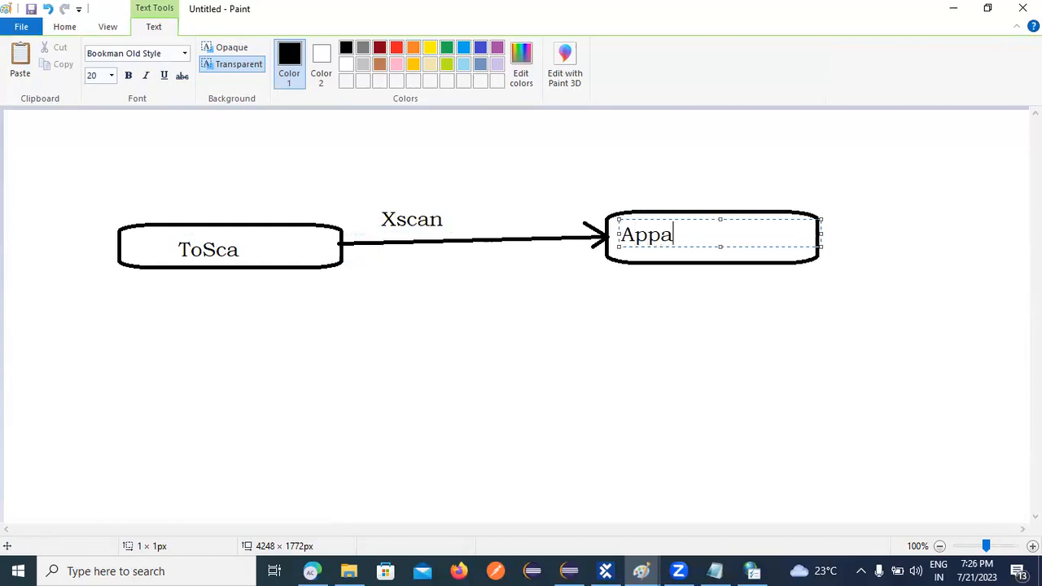
{"action": "key", "text": "BackSpace"}
{"action": "type", "text": "lication"}
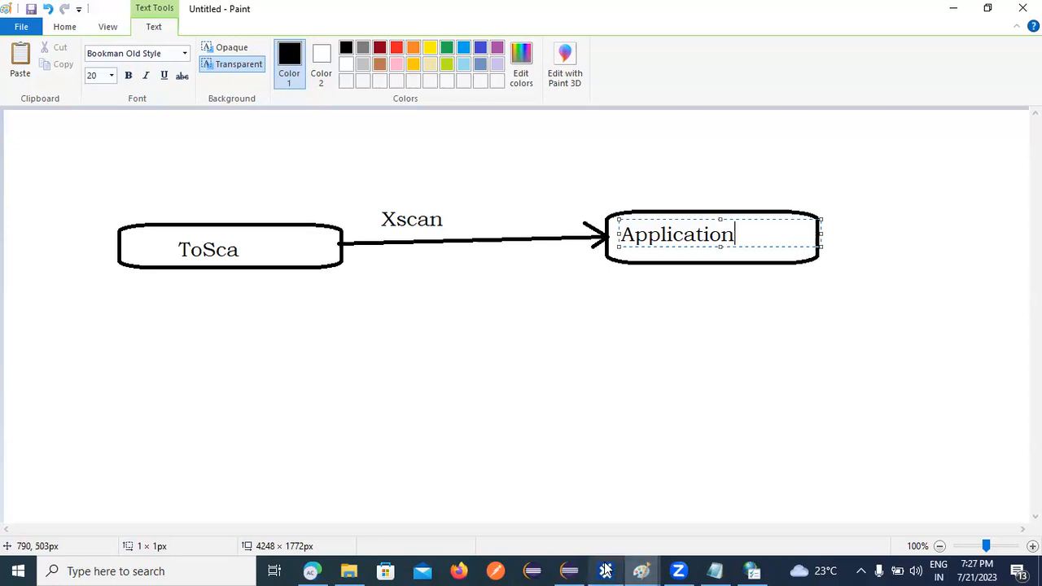
{"action": "key", "text": "alt+Tab"}
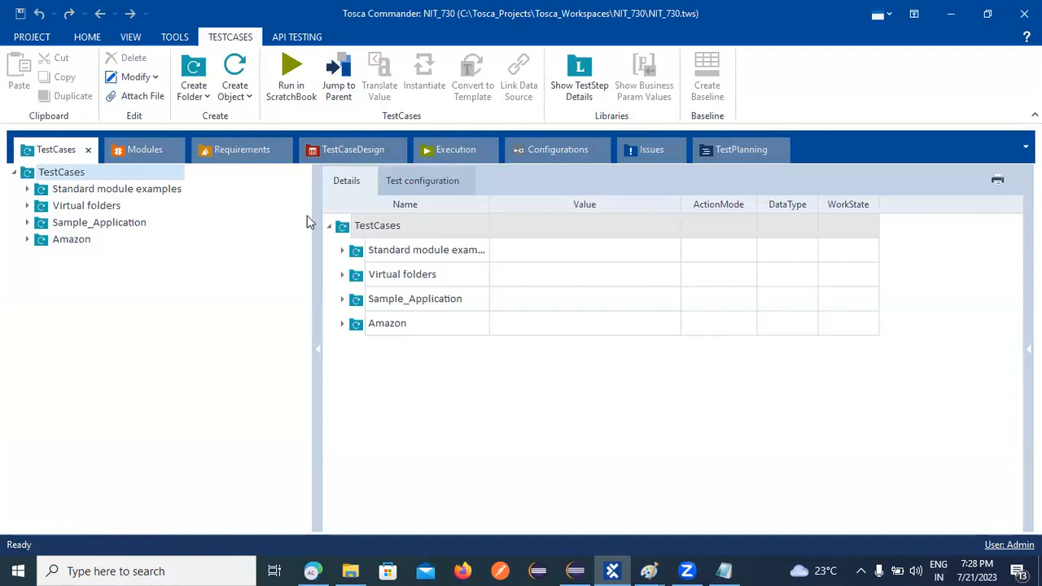
Show the Modules section, bring up Amazon searchBar's context menu, then start Windows search.
{"action": "left_click", "coordinate": [155, 154]}
{"action": "left_click", "coordinate": [154, 154]}
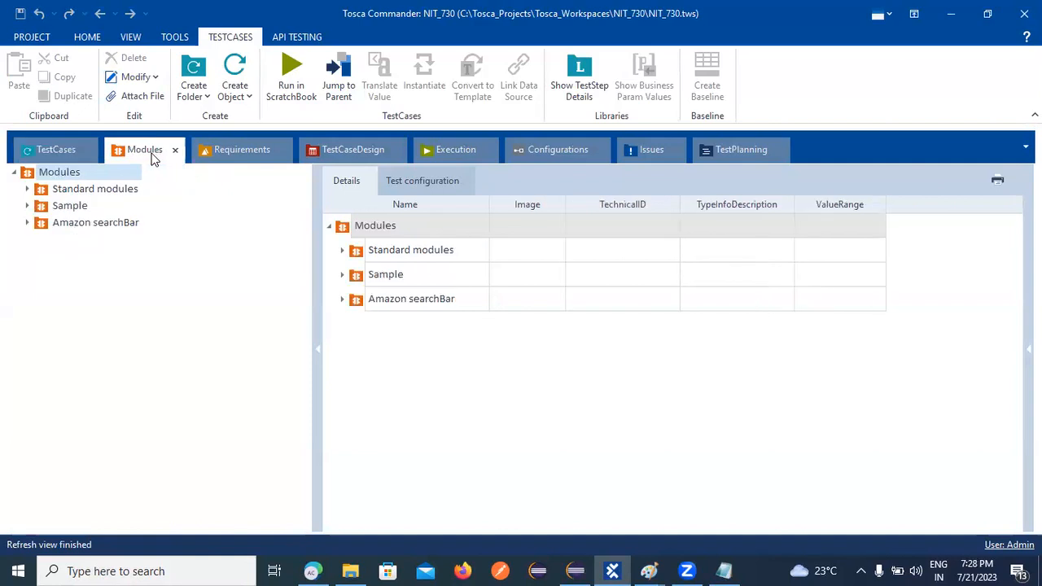
{"action": "right_click", "coordinate": [98, 226]}
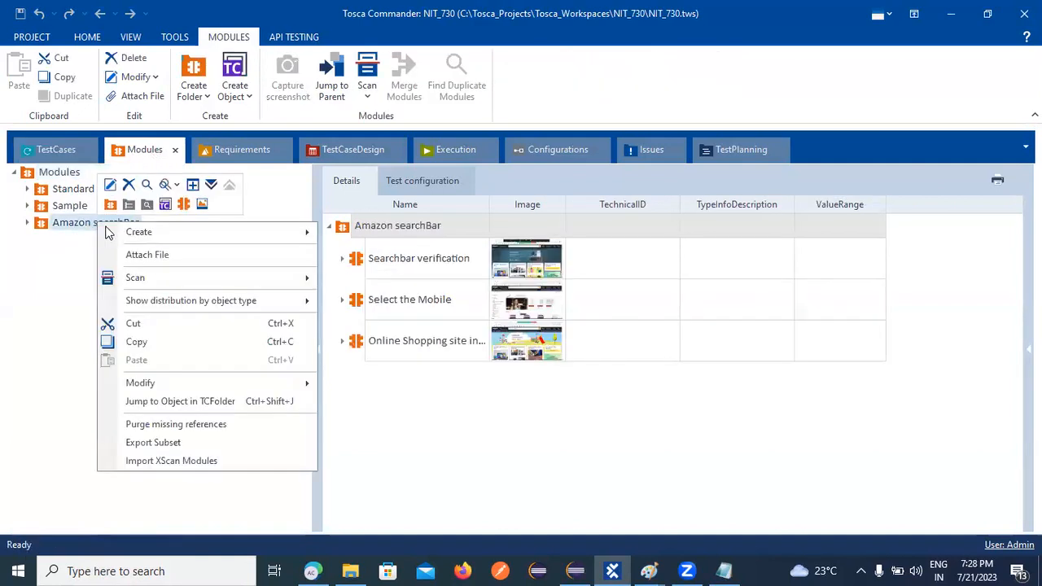
{"action": "mouse_move", "coordinate": [159, 281]}
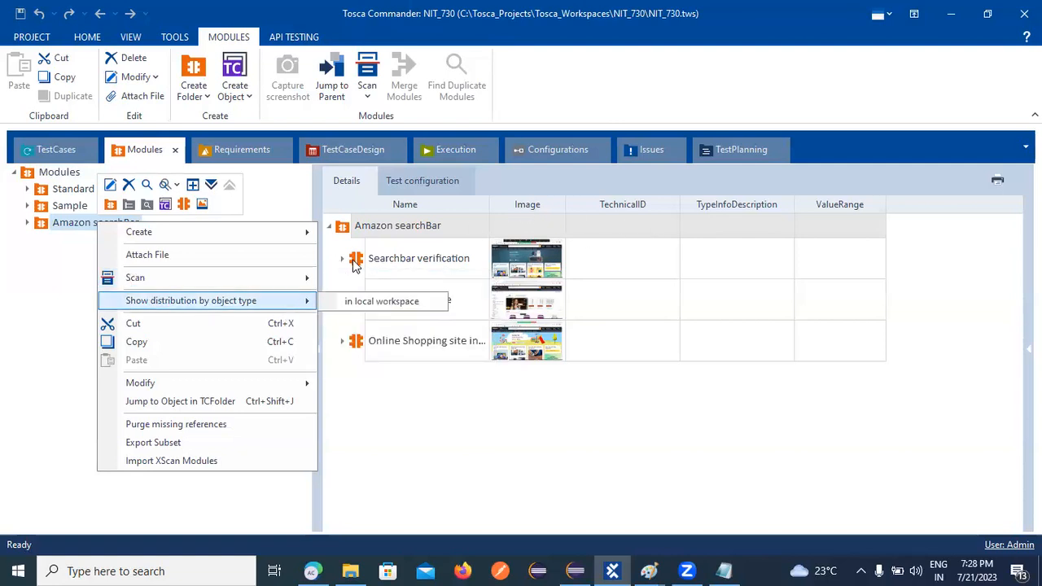
{"action": "left_click", "coordinate": [209, 570]}
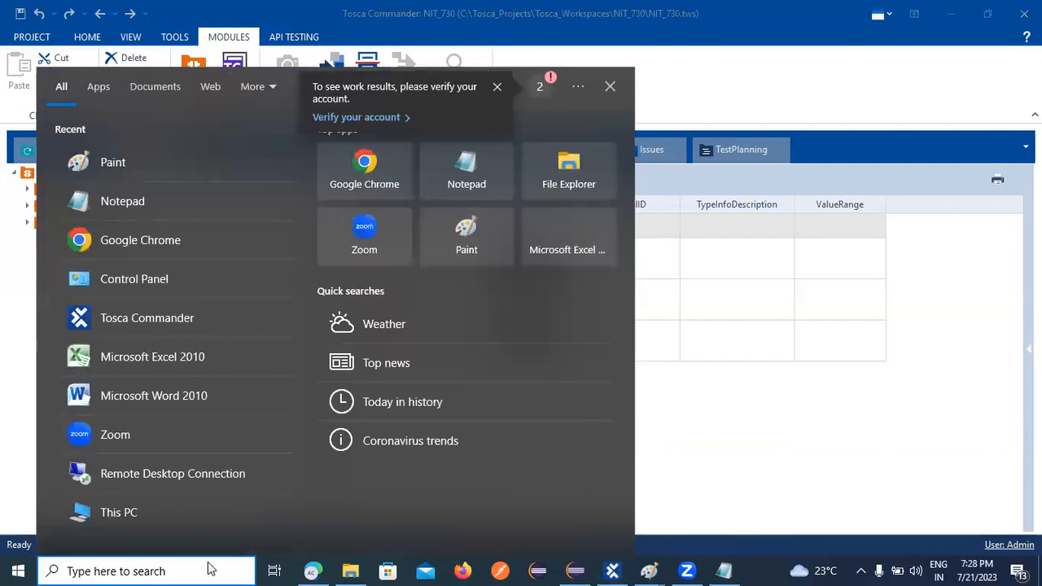
Launch Chrome, load the Demo Web Shop site, and return to Tosca Commander.
{"action": "left_click", "coordinate": [134, 278]}
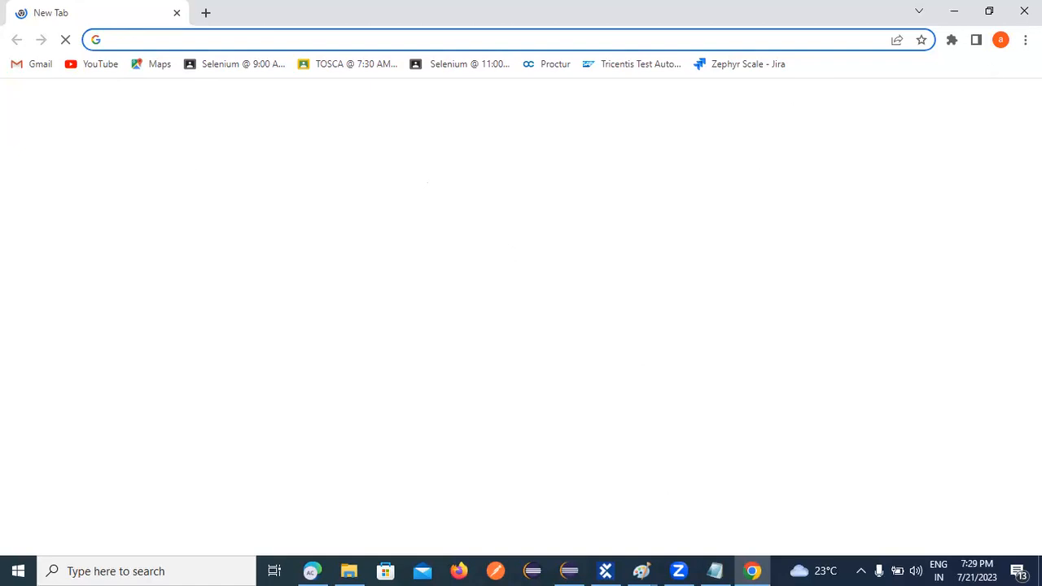
{"action": "left_click", "coordinate": [505, 40]}
{"action": "left_click", "coordinate": [194, 390]}
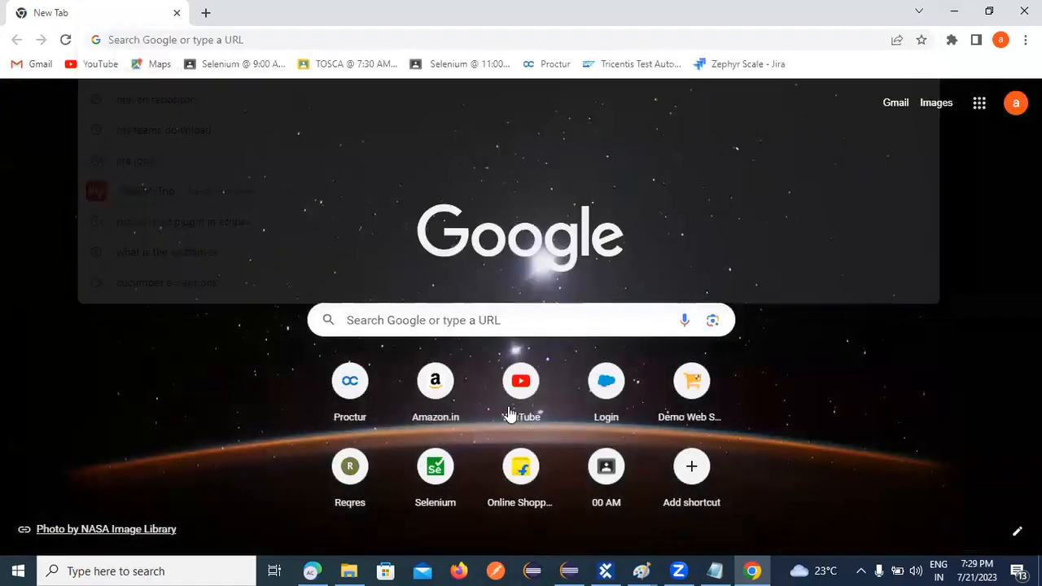
{"action": "left_click", "coordinate": [691, 388]}
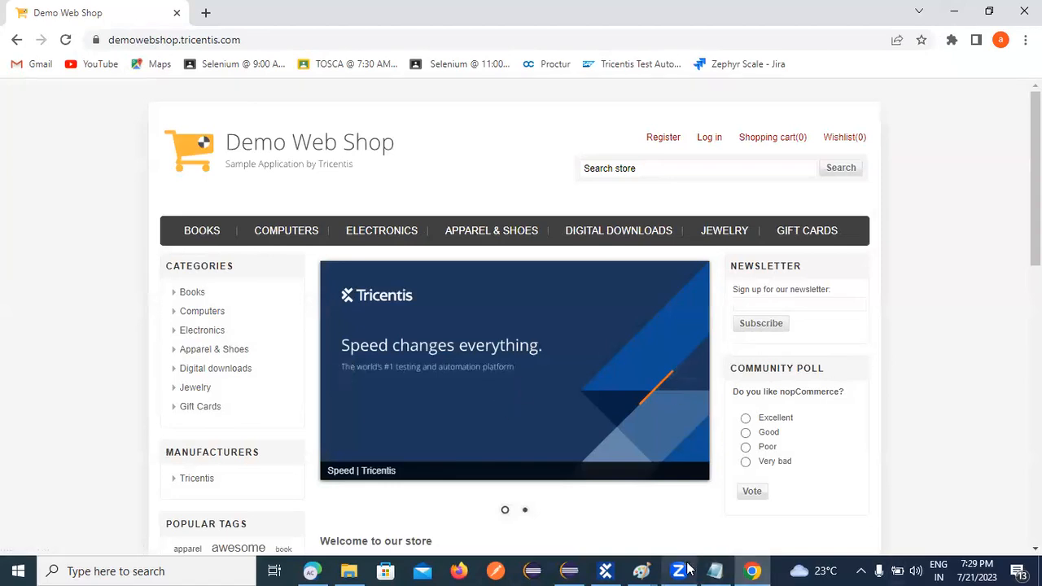
{"action": "left_click", "coordinate": [605, 571]}
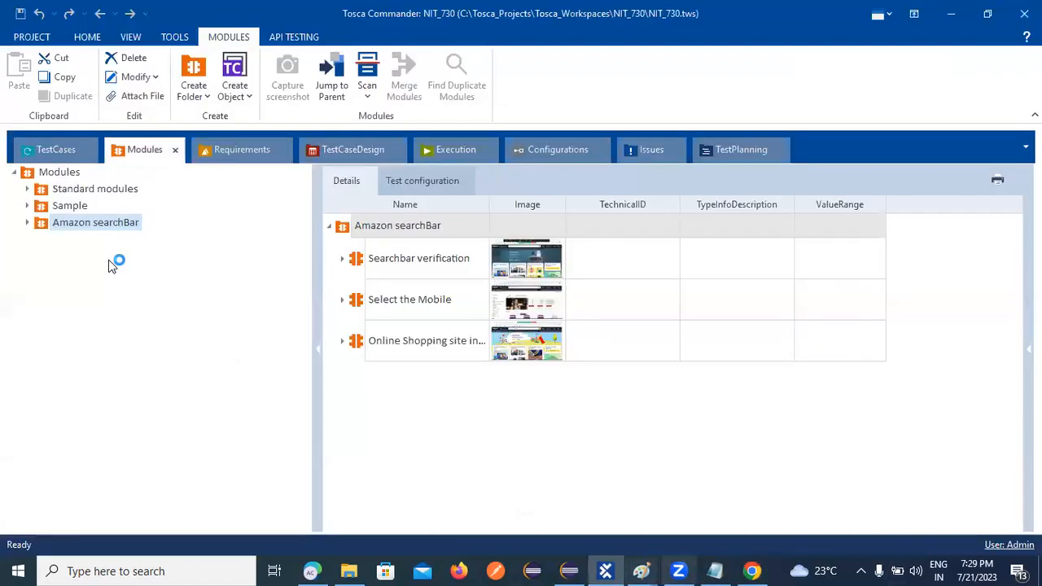
Run Scan > Application on the Amazon searchBar folder to list open windows.
{"action": "right_click", "coordinate": [95, 225]}
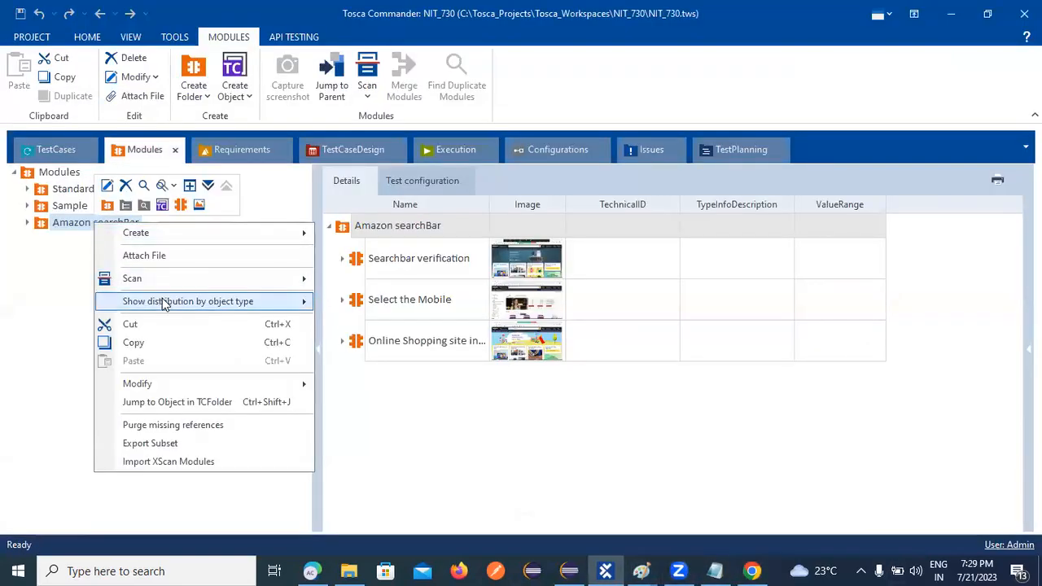
{"action": "mouse_move", "coordinate": [171, 282]}
{"action": "left_click", "coordinate": [485, 281]}
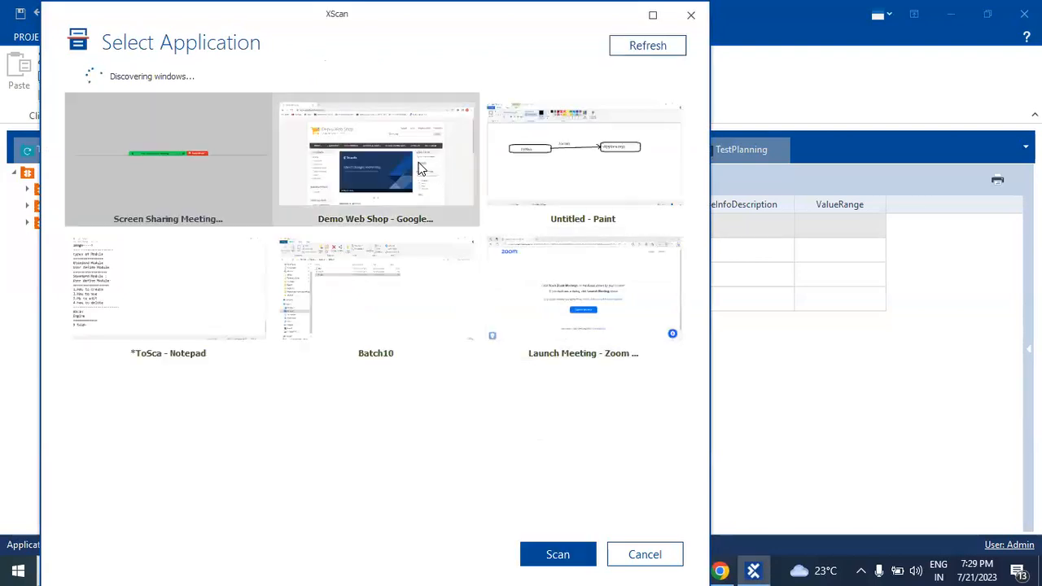
Start XScan on the 'Demo Web Shop - Google Chrome' window.
{"action": "left_click", "coordinate": [419, 169]}
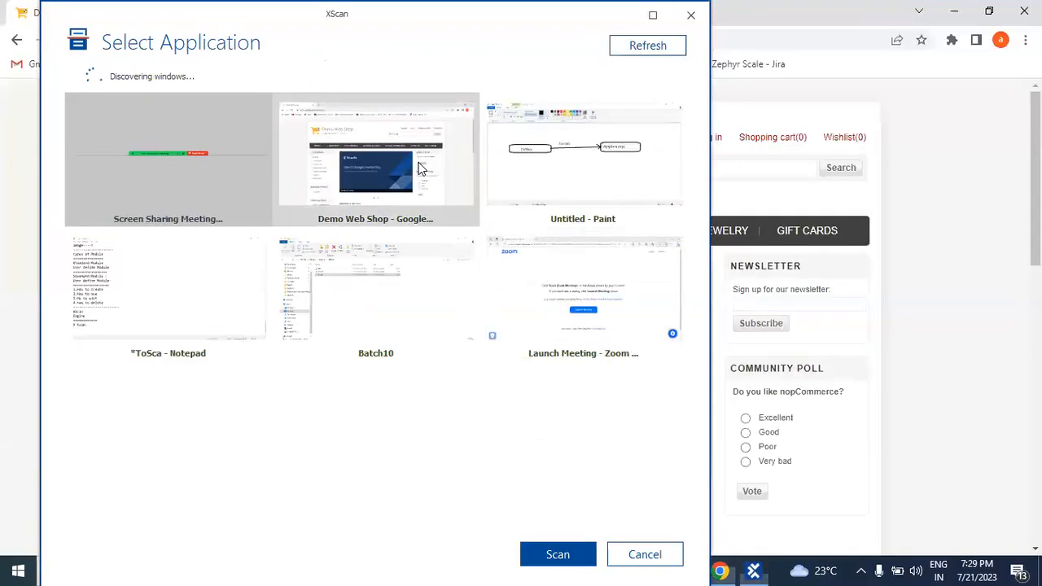
{"action": "left_click", "coordinate": [559, 561]}
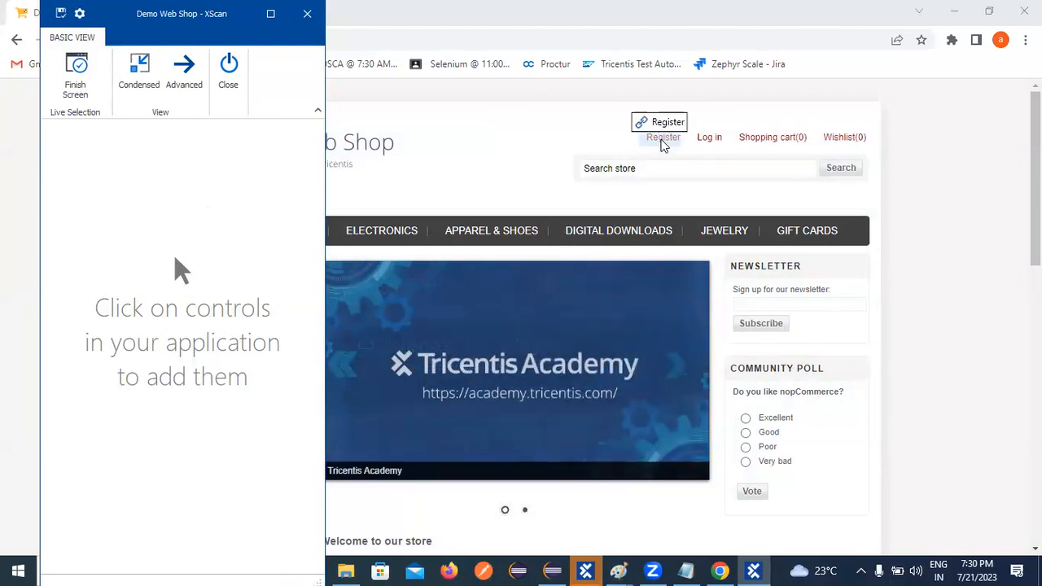
Capture the Register link and carousel dots, then close XScan without saving the module.
{"action": "left_click", "coordinate": [663, 140]}
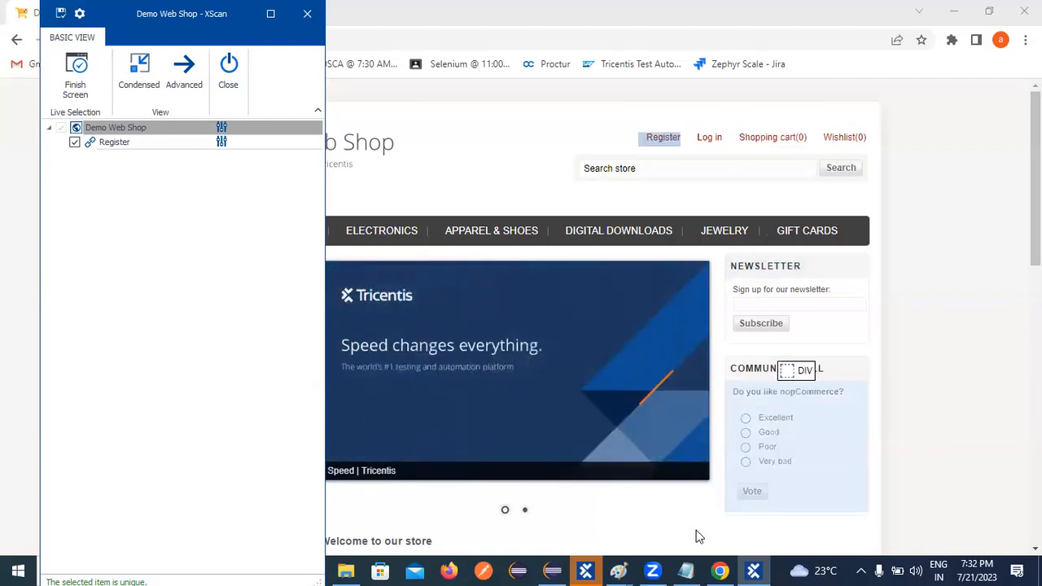
{"action": "left_click", "coordinate": [700, 530]}
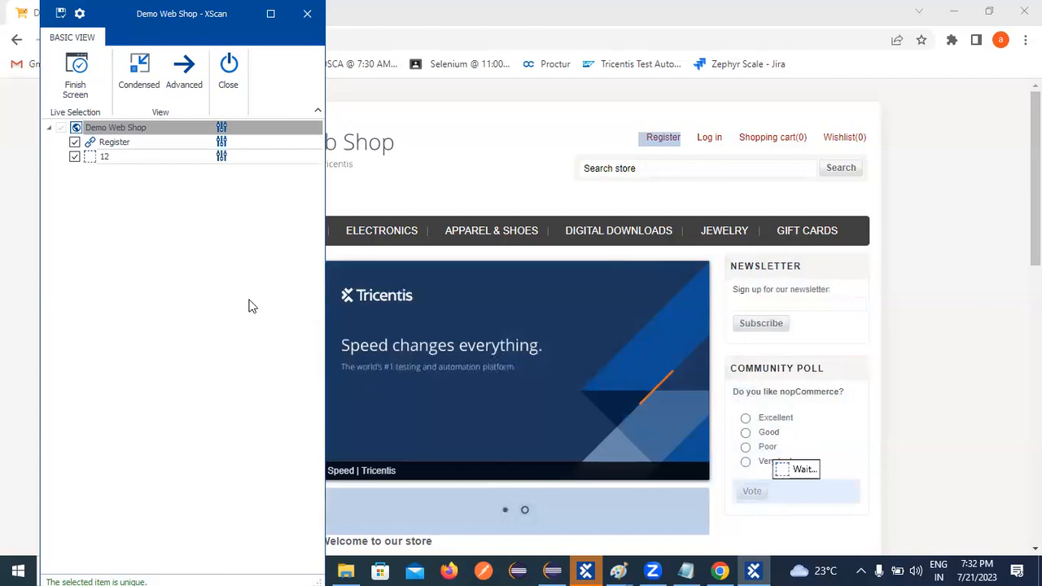
{"action": "left_click", "coordinate": [308, 14]}
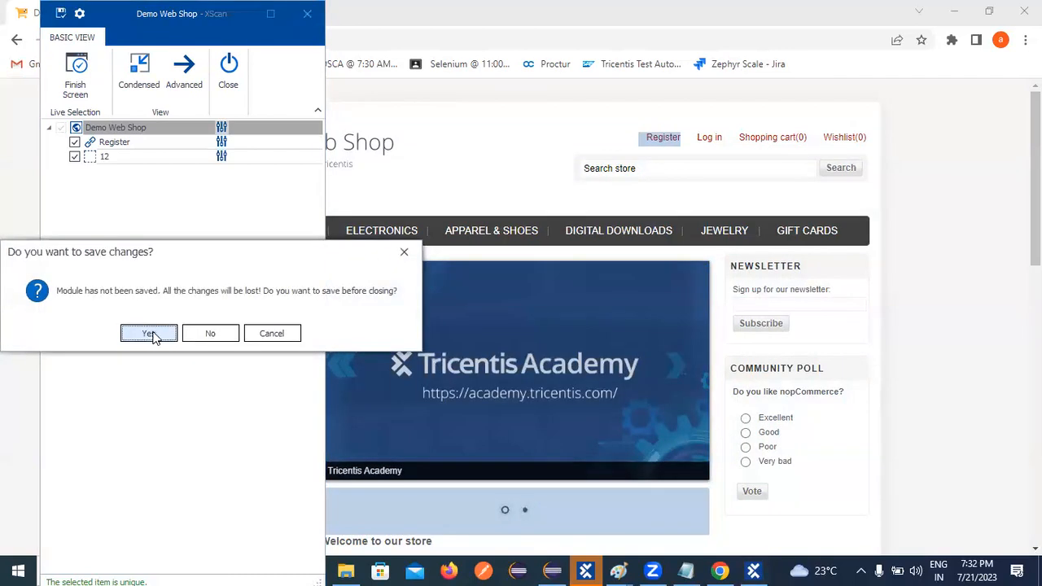
{"action": "left_click", "coordinate": [210, 333]}
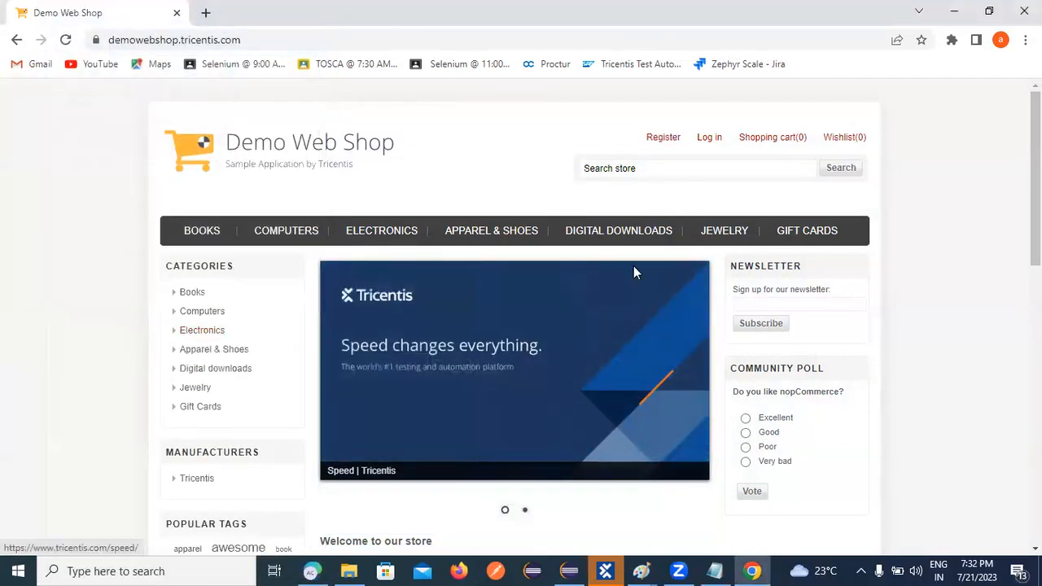
{"action": "left_click", "coordinate": [681, 571]}
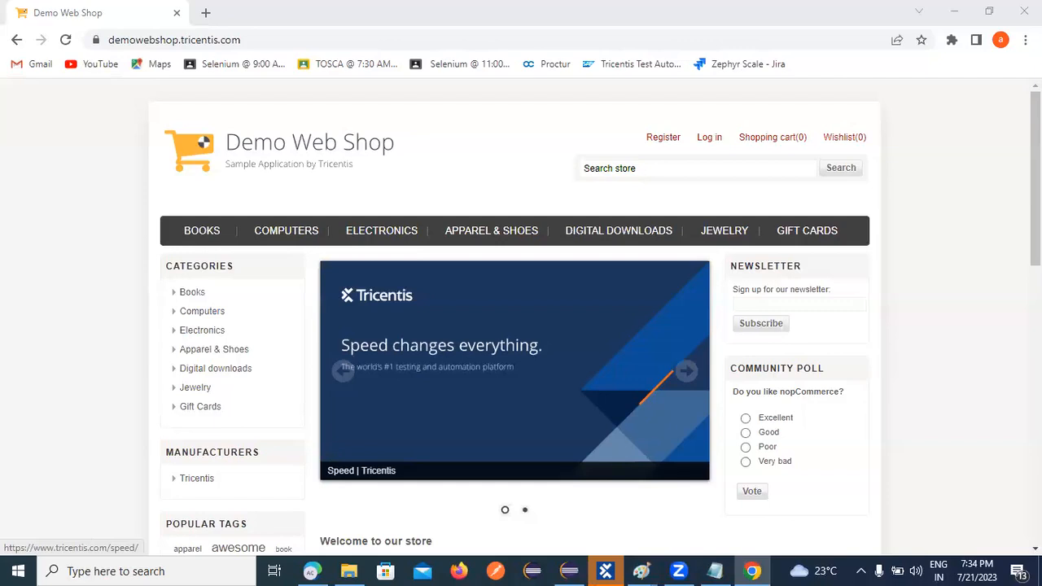
In the ToSca notes, add '.Basic viwe' and '2 Advance' lines, then a row of '=' signs.
{"action": "key", "text": "alt+Tab"}
{"action": "type", "text": ".Ba"}
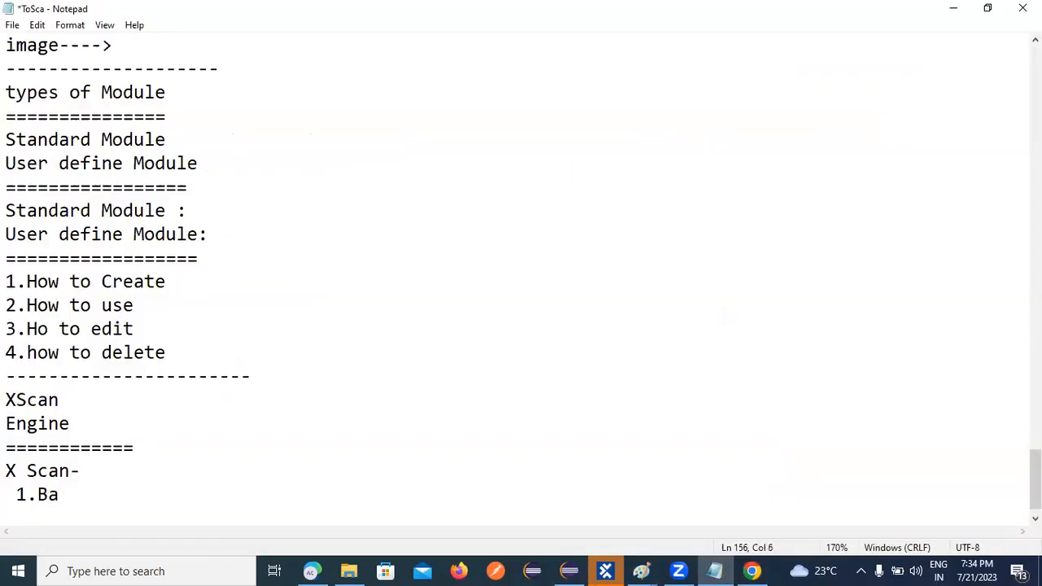
{"action": "type", "text": "sic viwe"}
{"action": "key", "text": "Return"}
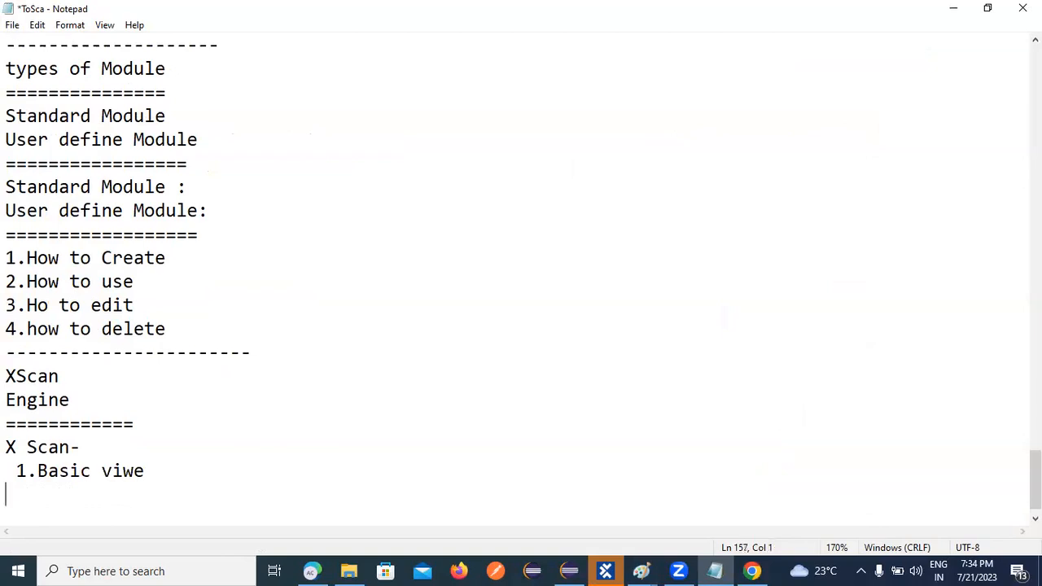
{"action": "type", "text": "2"}
{"action": "key", "text": "BackSpace"}
{"action": "key", "text": "BackSpace"}
{"action": "type", "text": "2 Advance"}
{"action": "key", "text": "Return"}
{"action": "type", "text": "=============="}
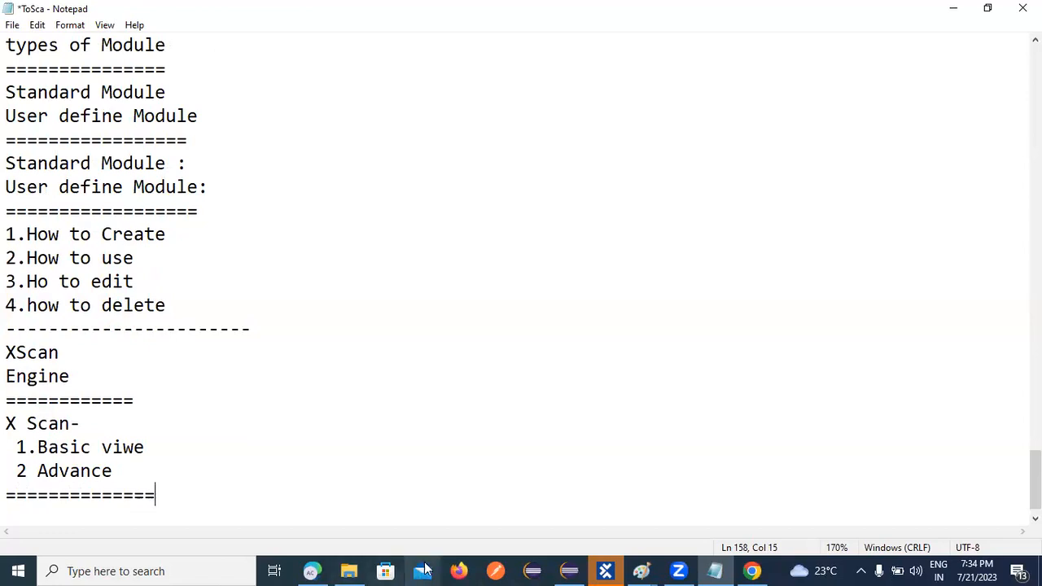
From the Amazon searchBar folder, run Scan > Application again on the Demo Web Shop window.
{"action": "left_click", "coordinate": [604, 566]}
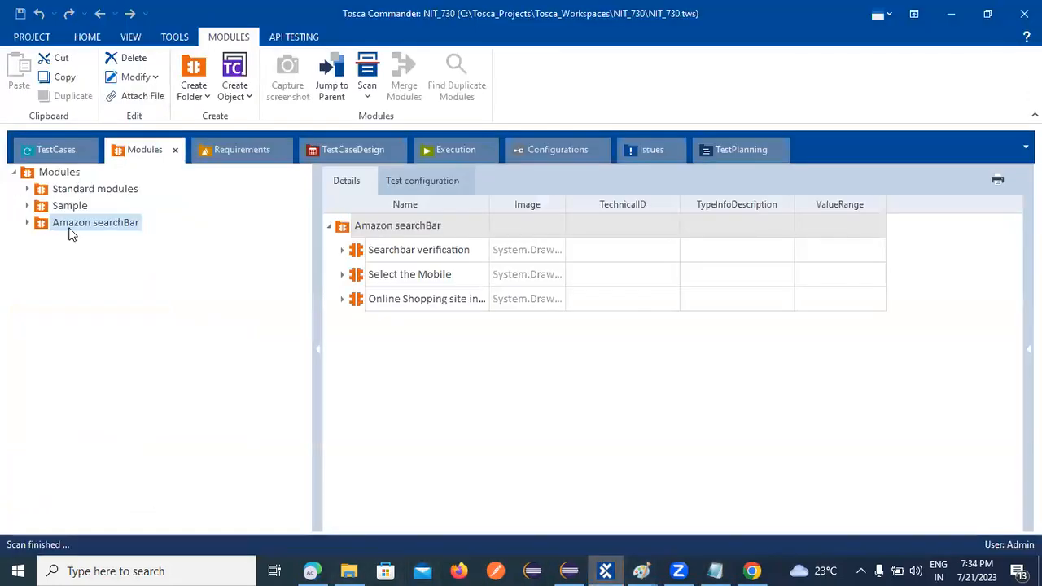
{"action": "right_click", "coordinate": [74, 225]}
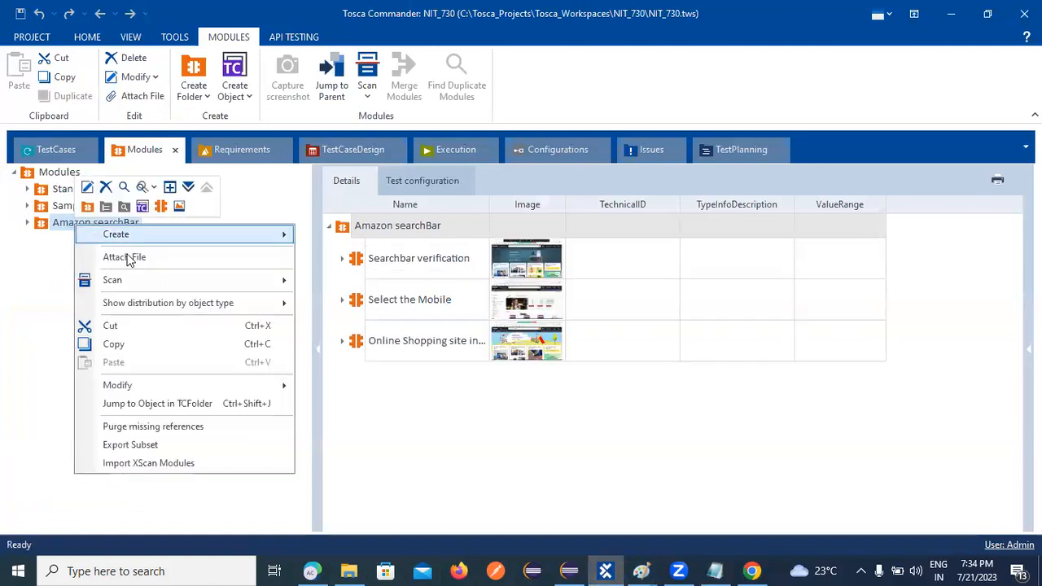
{"action": "mouse_move", "coordinate": [285, 284]}
{"action": "left_click", "coordinate": [319, 280]}
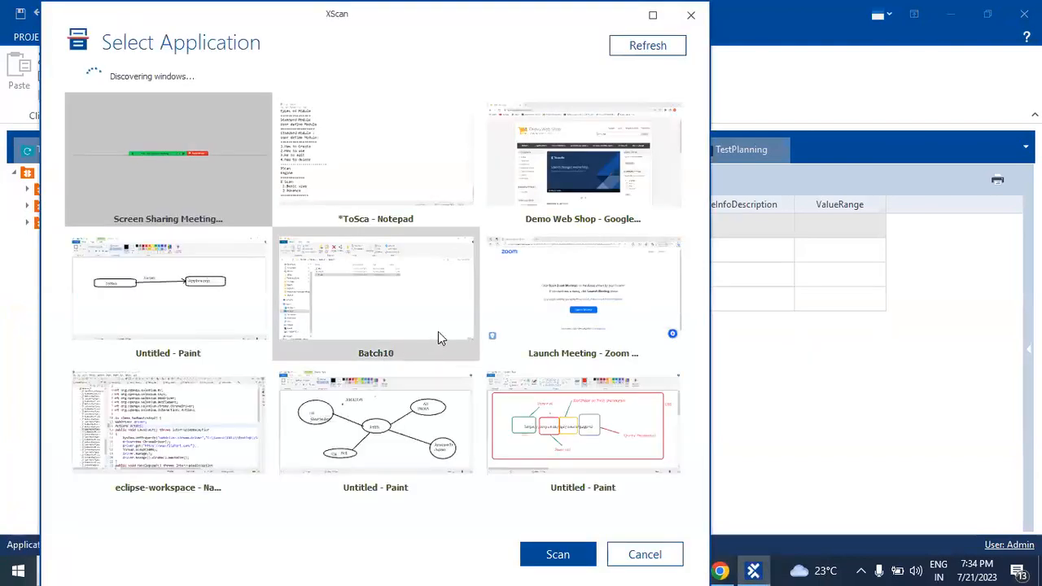
{"action": "left_click", "coordinate": [582, 178]}
{"action": "left_click", "coordinate": [570, 555]}
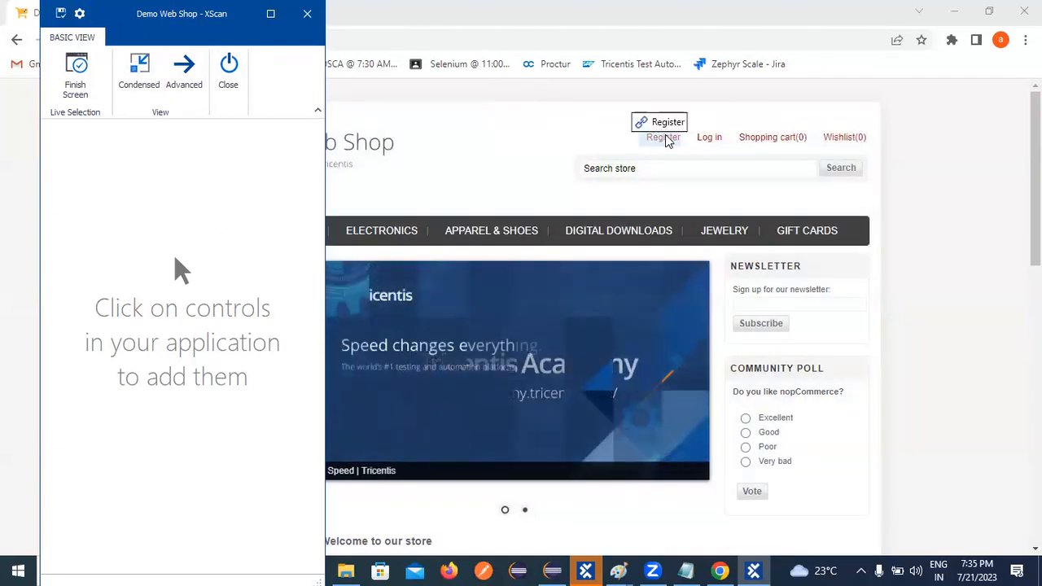
Add the Register link and the Books category link to the XScan tree.
{"action": "left_click", "coordinate": [666, 139]}
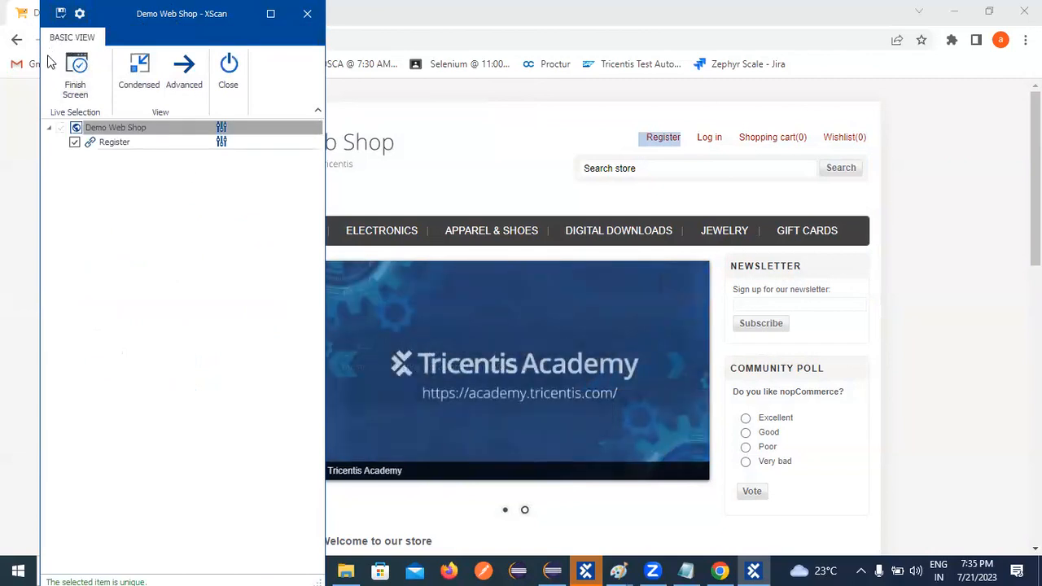
{"action": "left_click_drag", "start_coordinate": [171, 16], "coordinate": [473, 31]}
{"action": "left_click", "coordinate": [192, 295]}
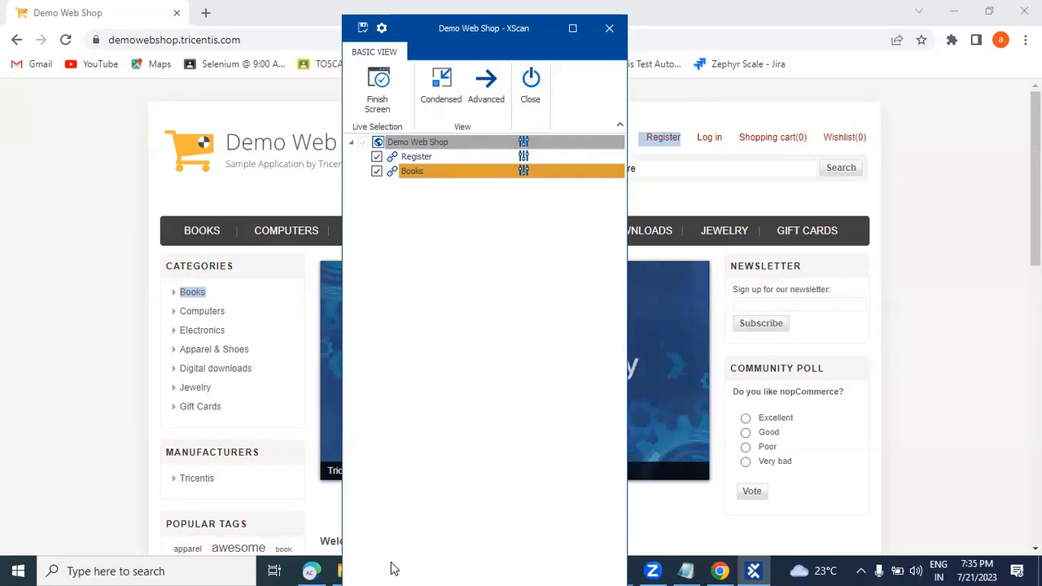
{"action": "left_click_drag", "start_coordinate": [443, 31], "coordinate": [430, 8]}
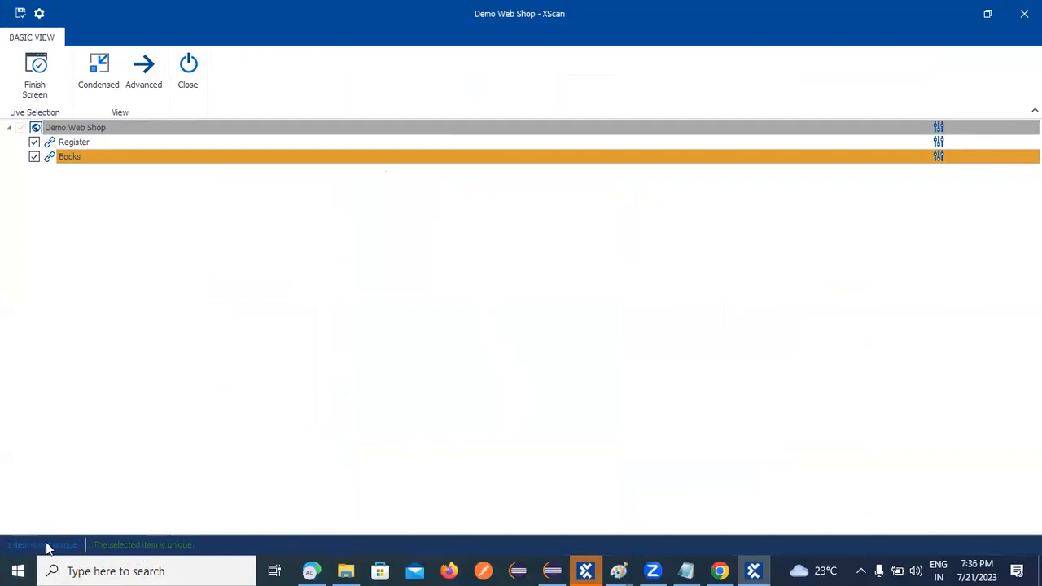
Restore the XScan window and show Identify by Properties for the Books link.
{"action": "left_click", "coordinate": [988, 14]}
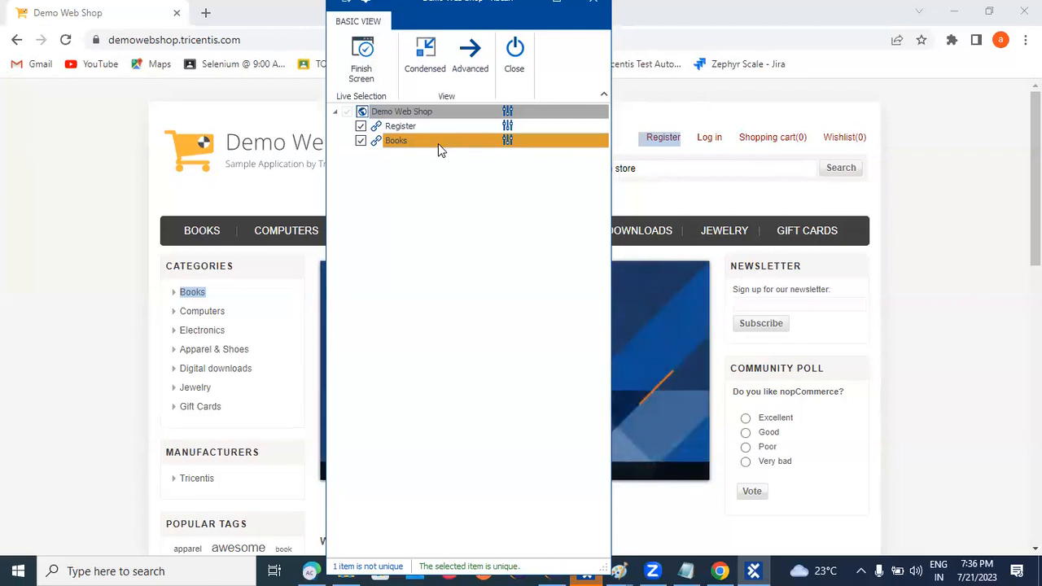
{"action": "left_click", "coordinate": [509, 140]}
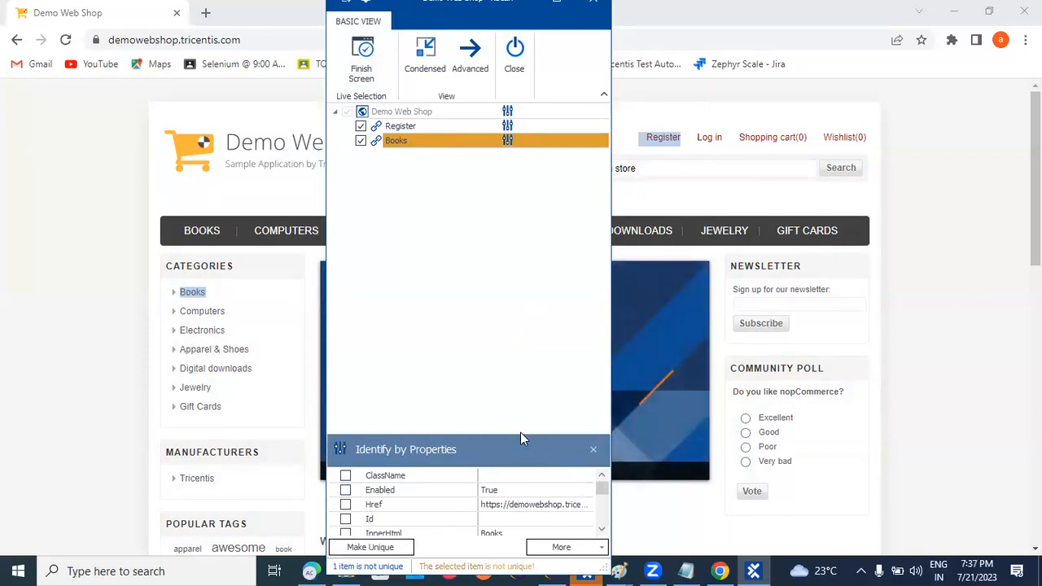
Enlarge the properties panel and test ClassName, Enabled and Href, leaving all three unchecked.
{"action": "left_click_drag", "start_coordinate": [521, 432], "coordinate": [493, 329]}
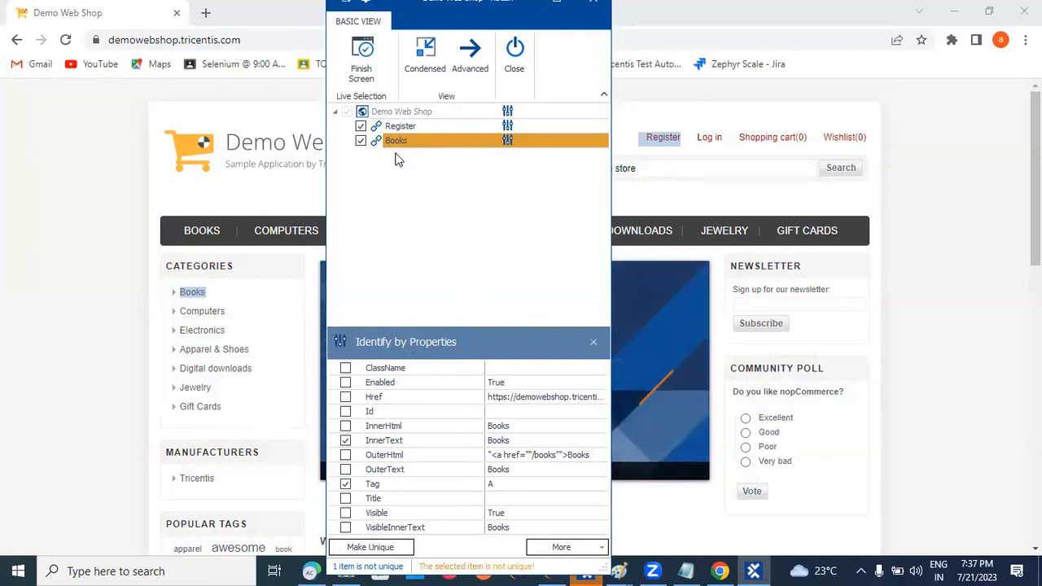
{"action": "left_click", "coordinate": [345, 371]}
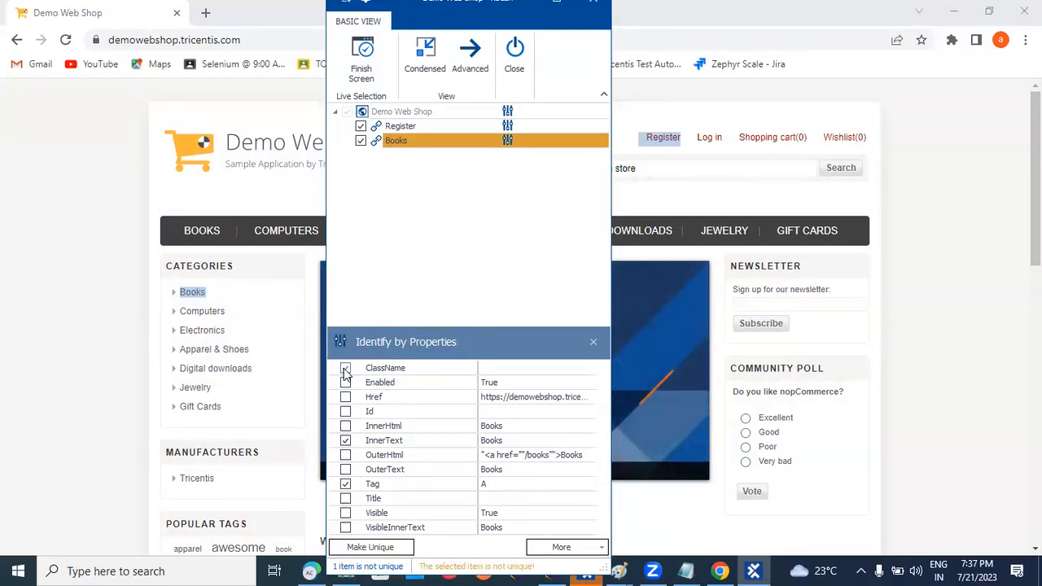
{"action": "left_click", "coordinate": [346, 383]}
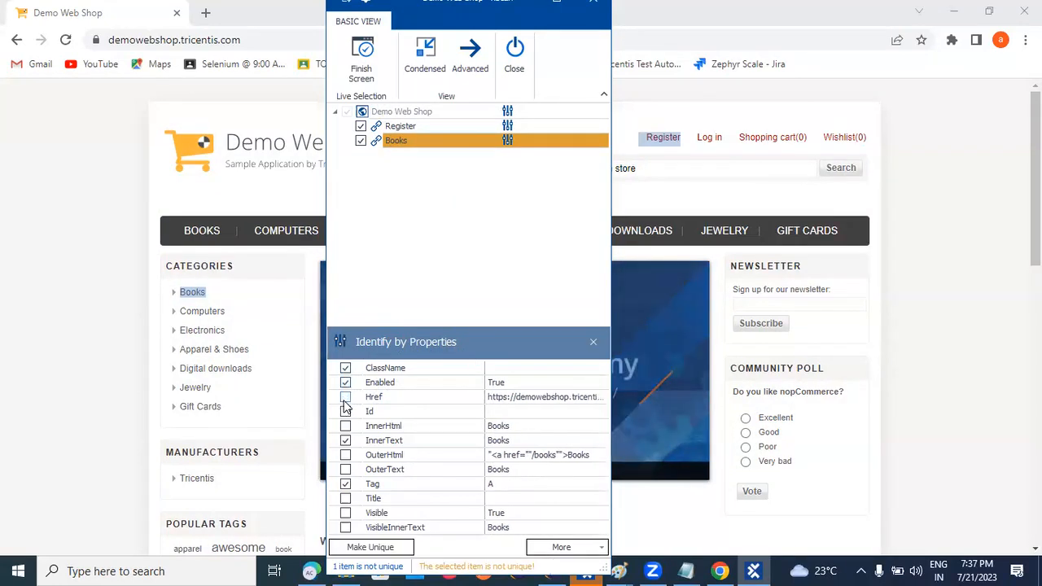
{"action": "left_click", "coordinate": [344, 398]}
{"action": "left_click", "coordinate": [346, 383]}
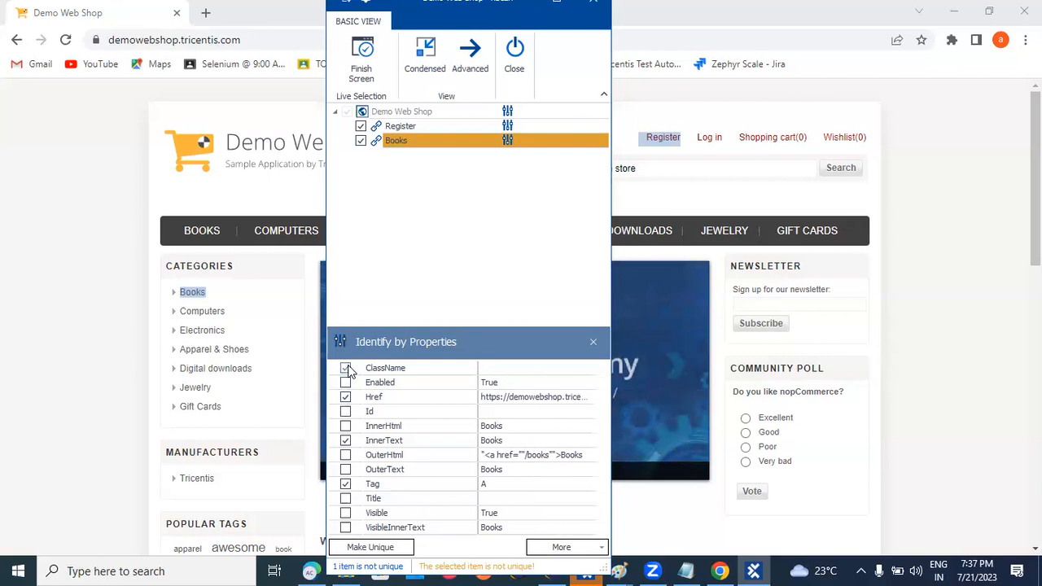
{"action": "left_click", "coordinate": [345, 397]}
{"action": "left_click", "coordinate": [345, 368]}
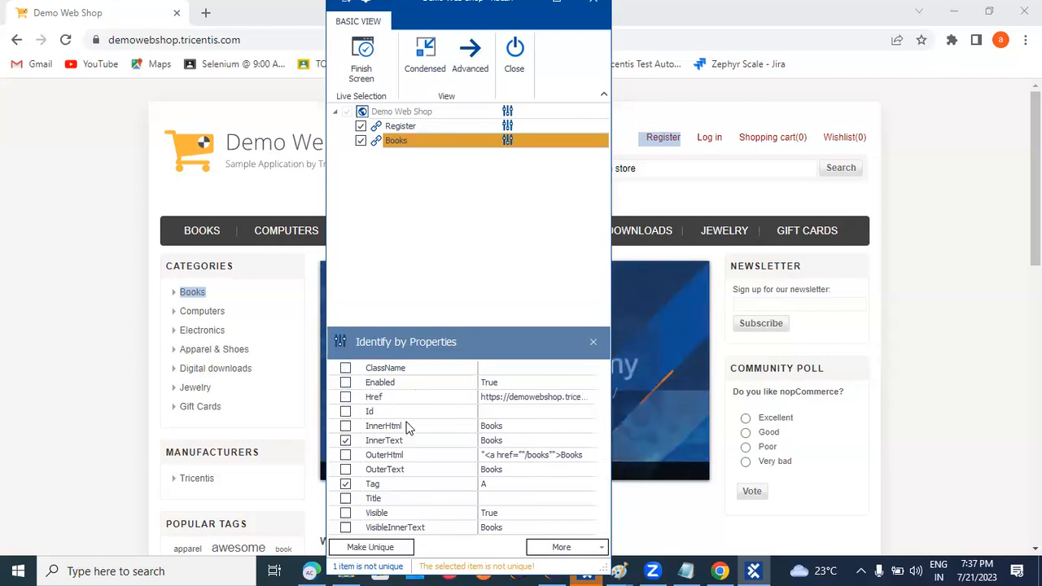
Identify Books by Id and InnerHtml instead of InnerText, briefly testing OuterHtml and OuterText.
{"action": "left_click", "coordinate": [346, 413]}
{"action": "left_click", "coordinate": [347, 427]}
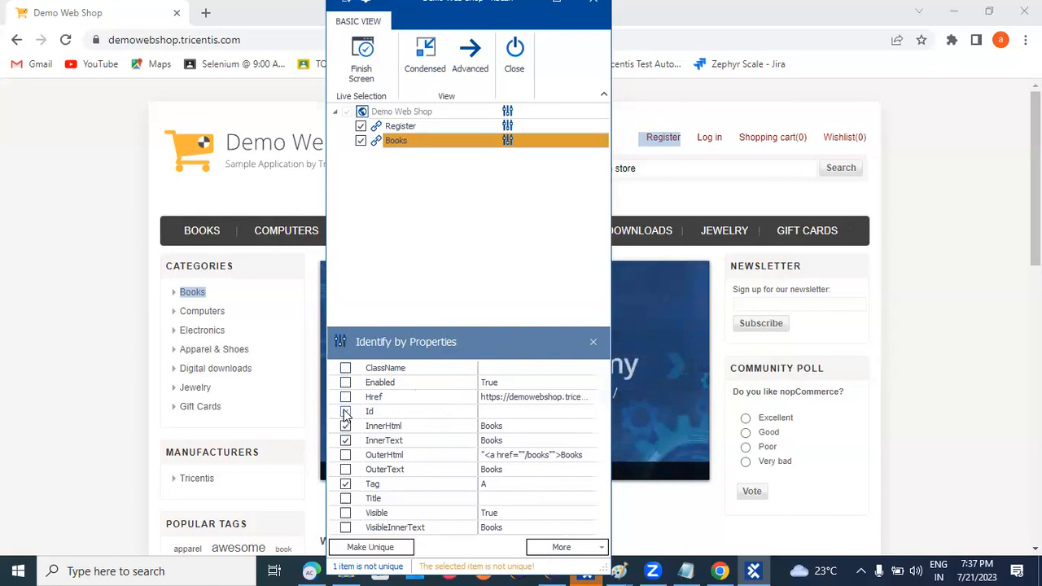
{"action": "left_click", "coordinate": [421, 142]}
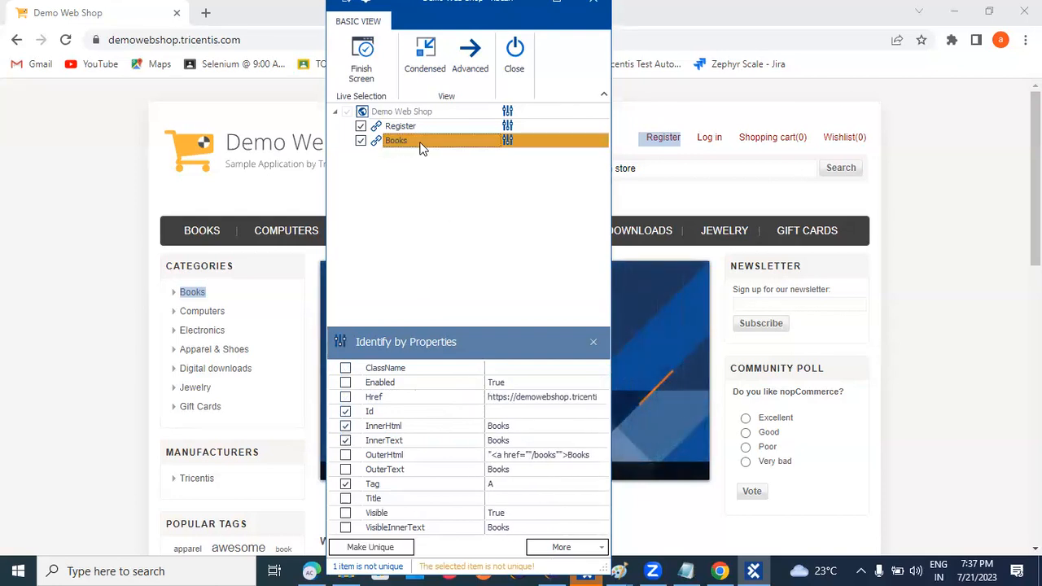
{"action": "left_click", "coordinate": [345, 440]}
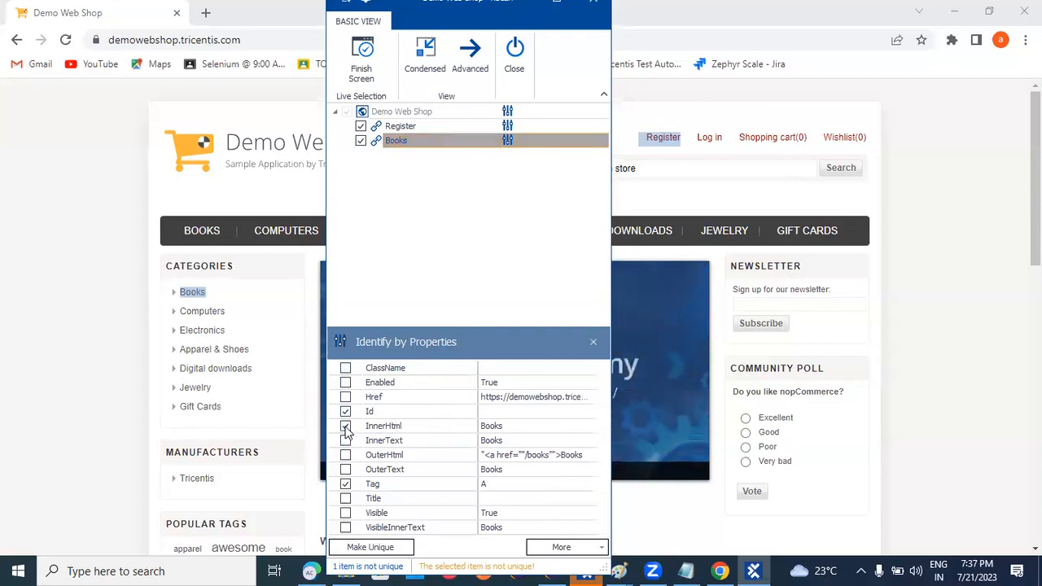
{"action": "left_click", "coordinate": [347, 458]}
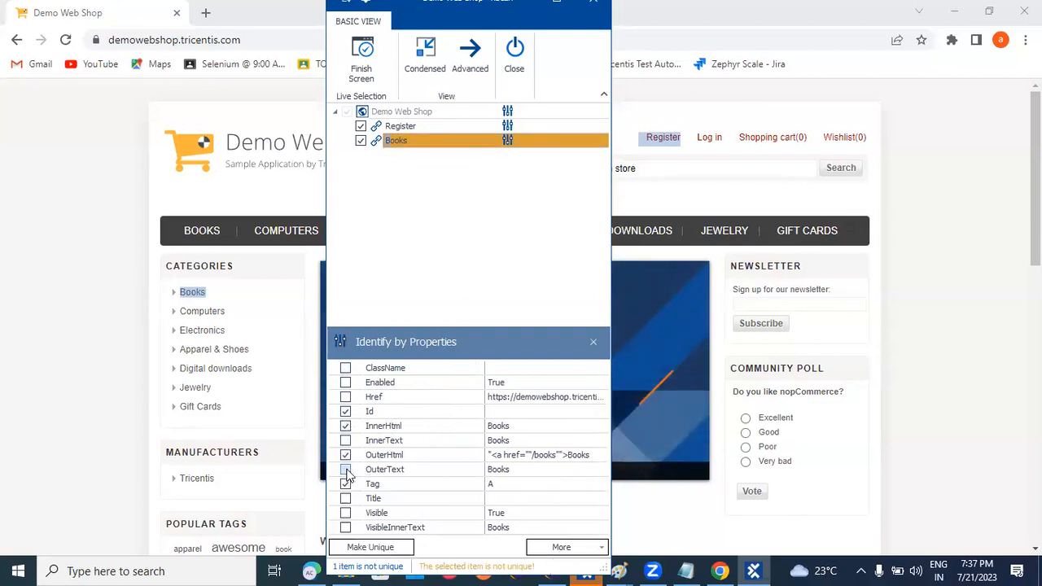
{"action": "left_click", "coordinate": [346, 472]}
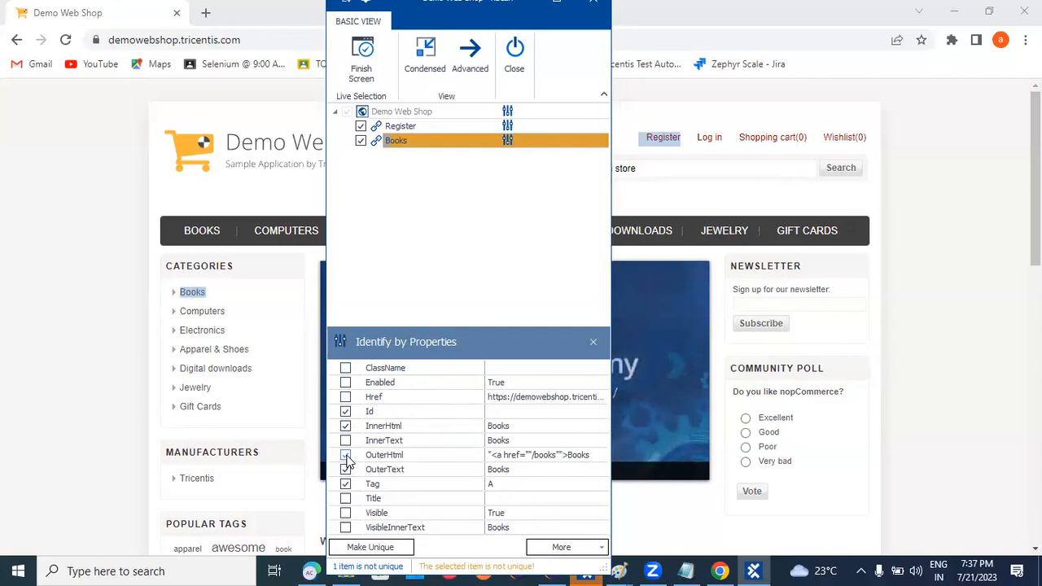
{"action": "left_click", "coordinate": [346, 472]}
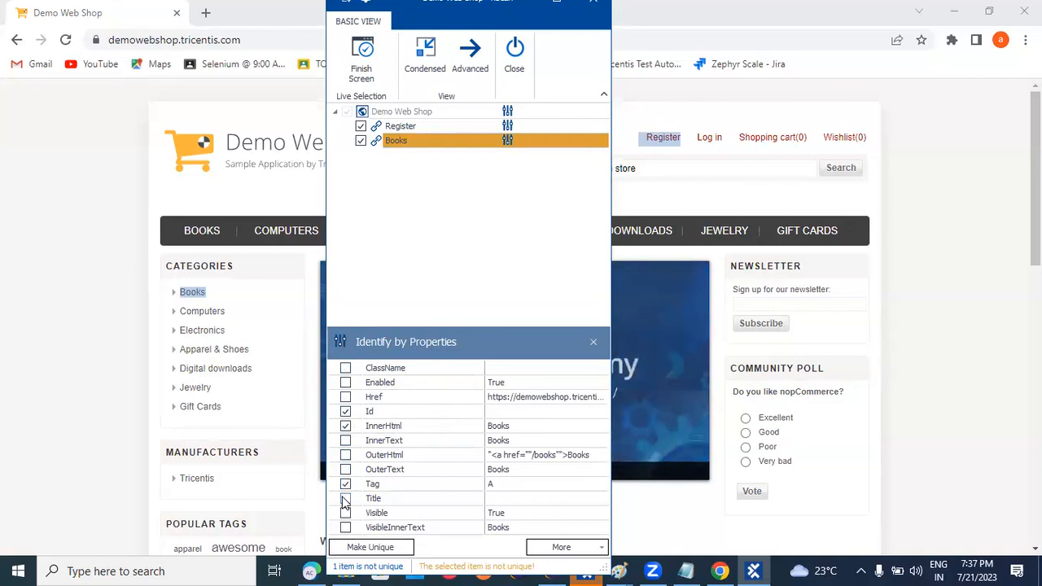
Add Title, drop InnerHtml and Id from Books' identification, and remove the stray H2 entry.
{"action": "left_click", "coordinate": [345, 499]}
{"action": "left_click", "coordinate": [345, 426]}
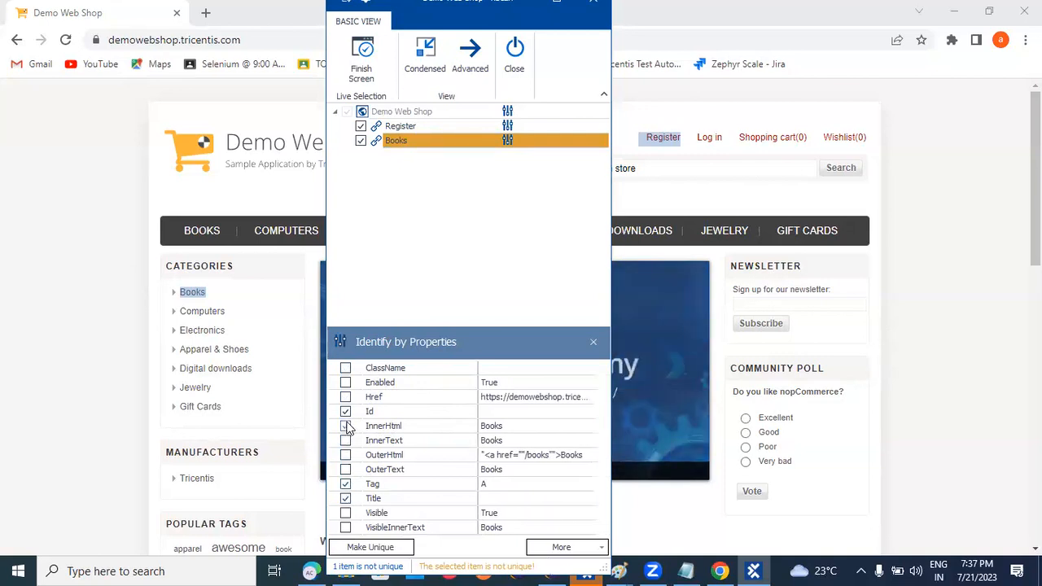
{"action": "left_click", "coordinate": [346, 427]}
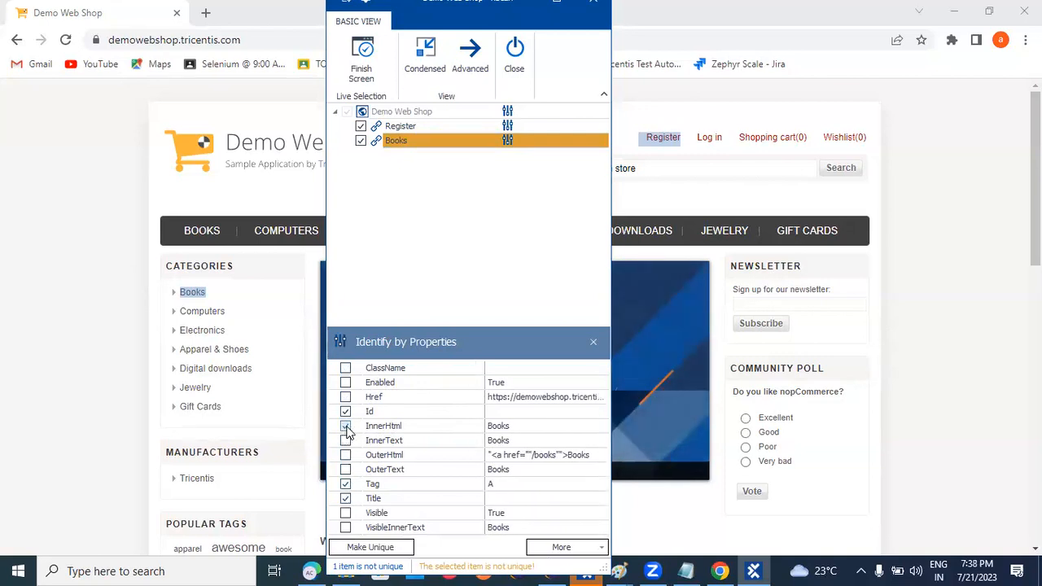
{"action": "left_click", "coordinate": [346, 427]}
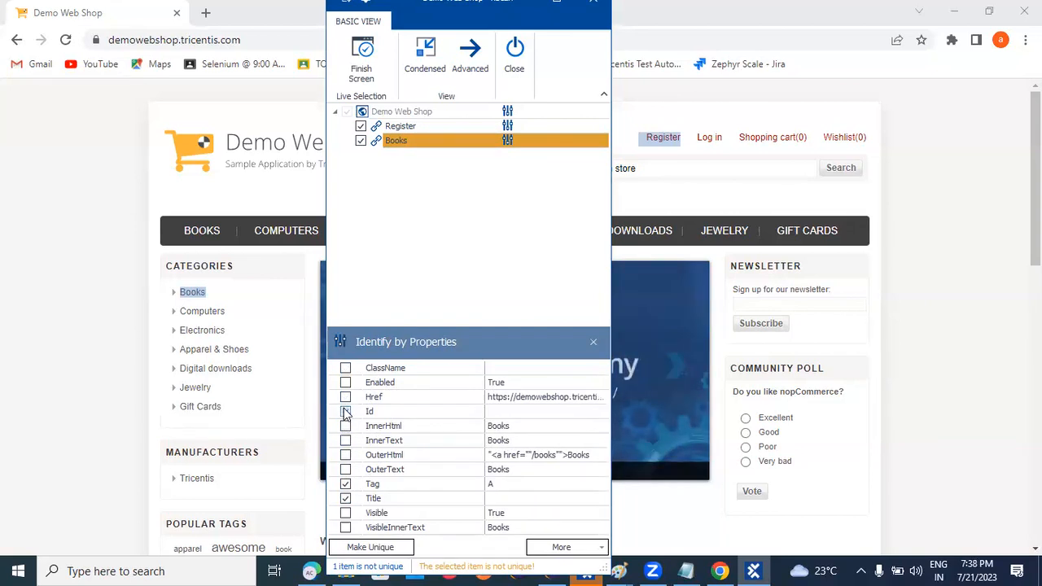
{"action": "left_click", "coordinate": [345, 412]}
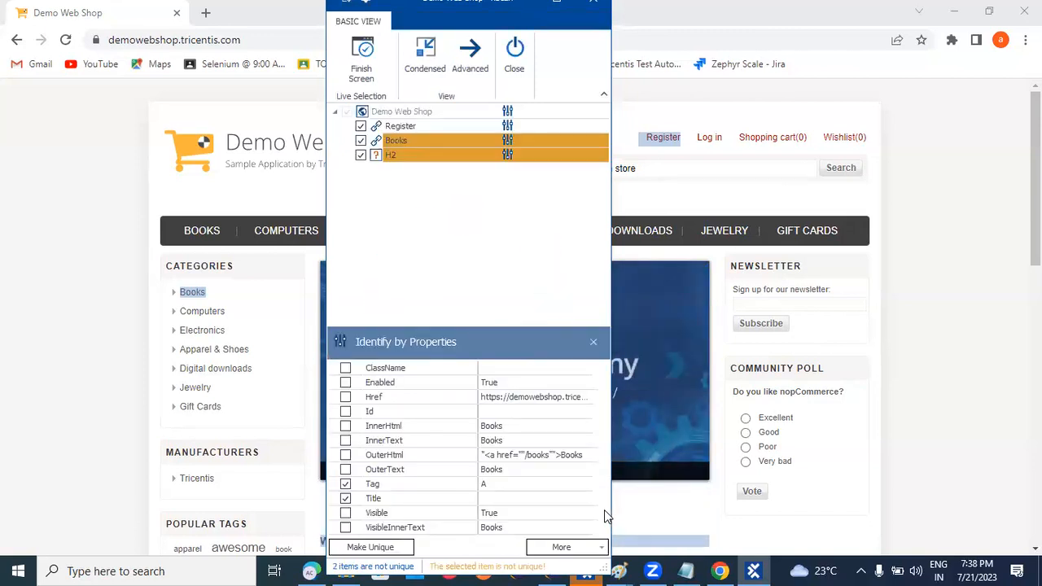
{"action": "left_click", "coordinate": [361, 154]}
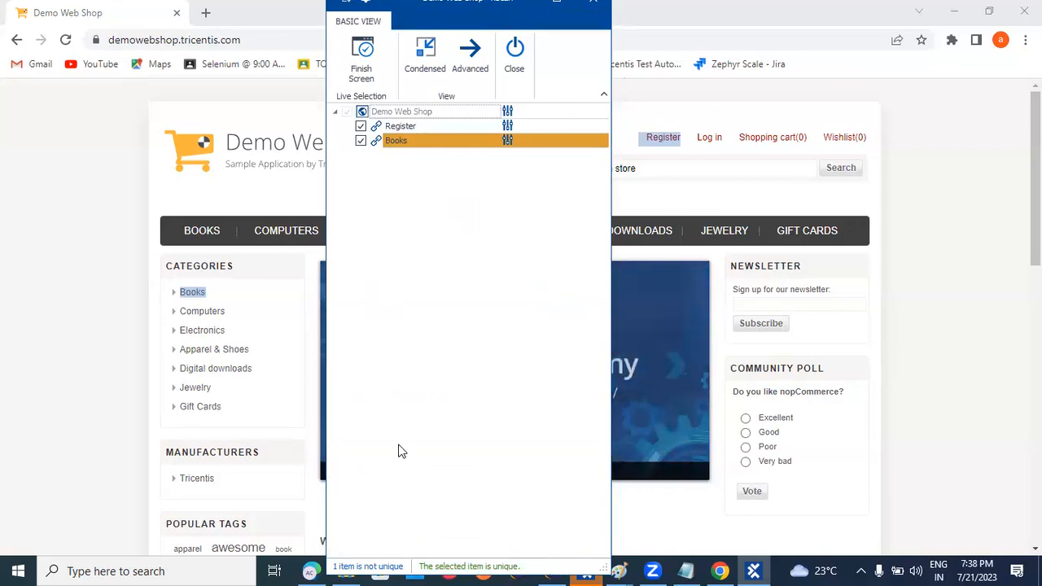
Test Visible on the Books link, then apply Make Unique to it.
{"action": "left_click", "coordinate": [507, 140]}
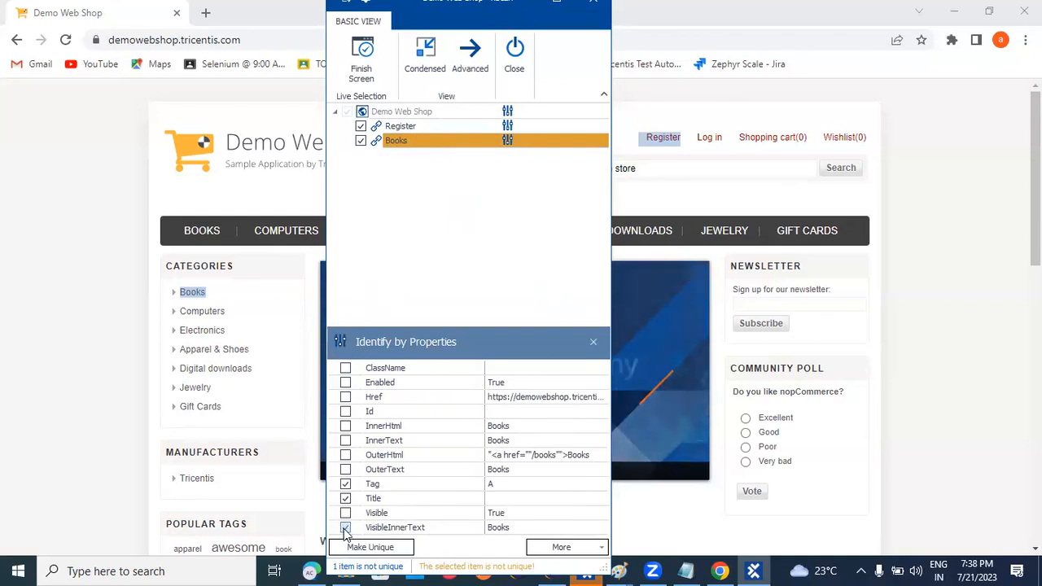
{"action": "left_click", "coordinate": [346, 514]}
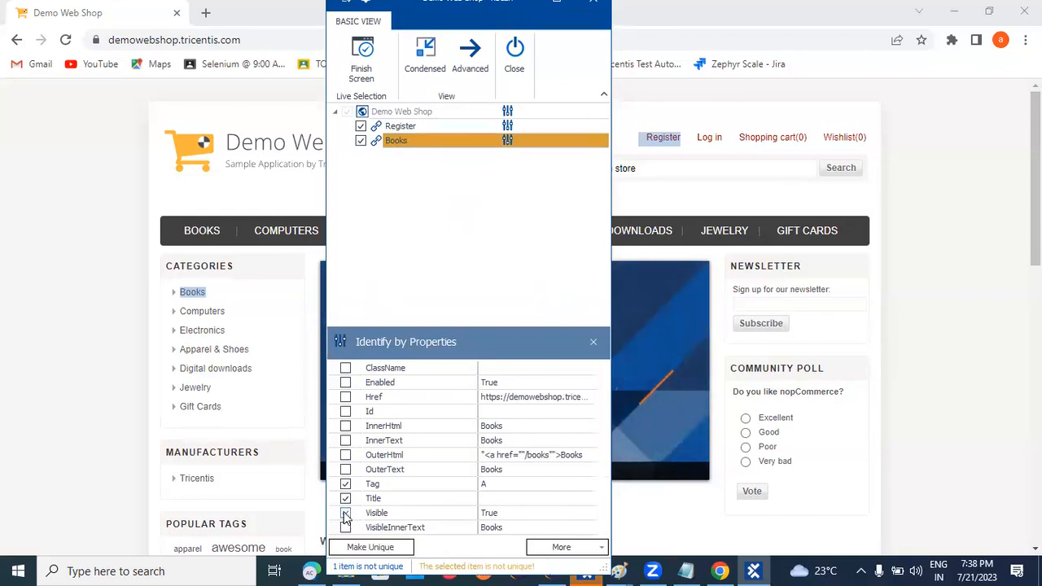
{"action": "left_click", "coordinate": [346, 515]}
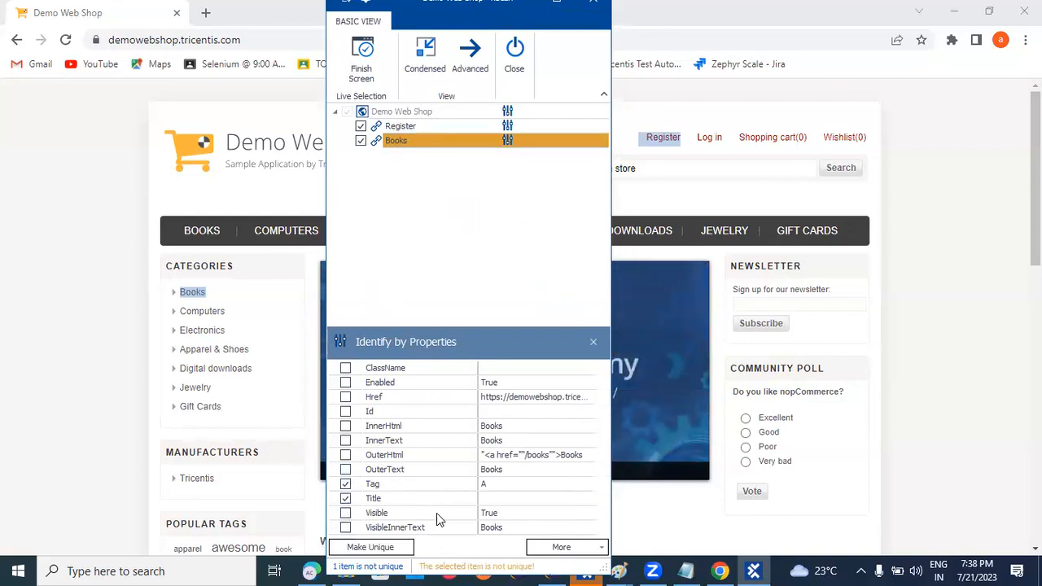
{"action": "left_click", "coordinate": [602, 547]}
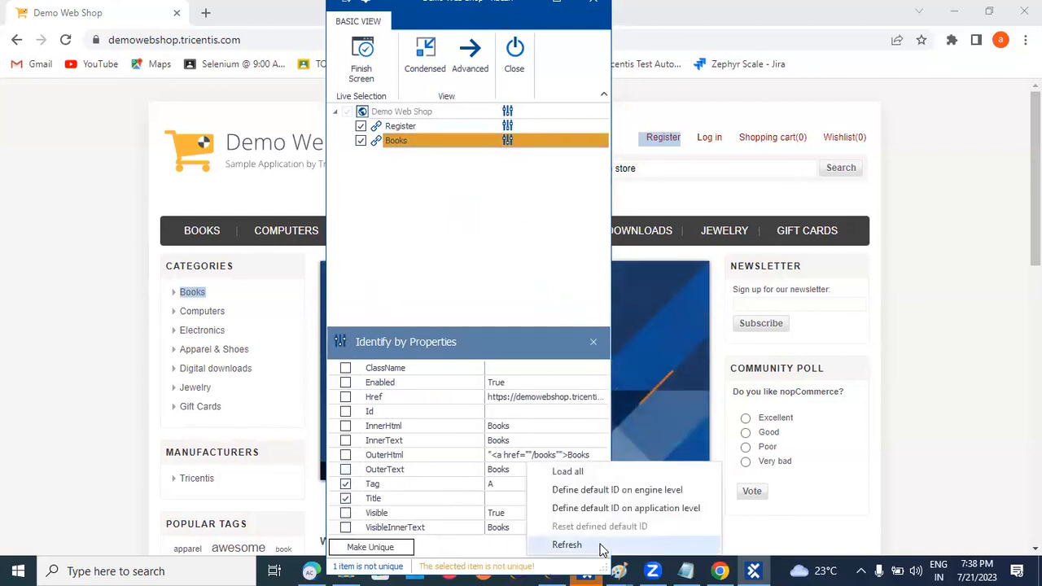
{"action": "left_click", "coordinate": [601, 545]}
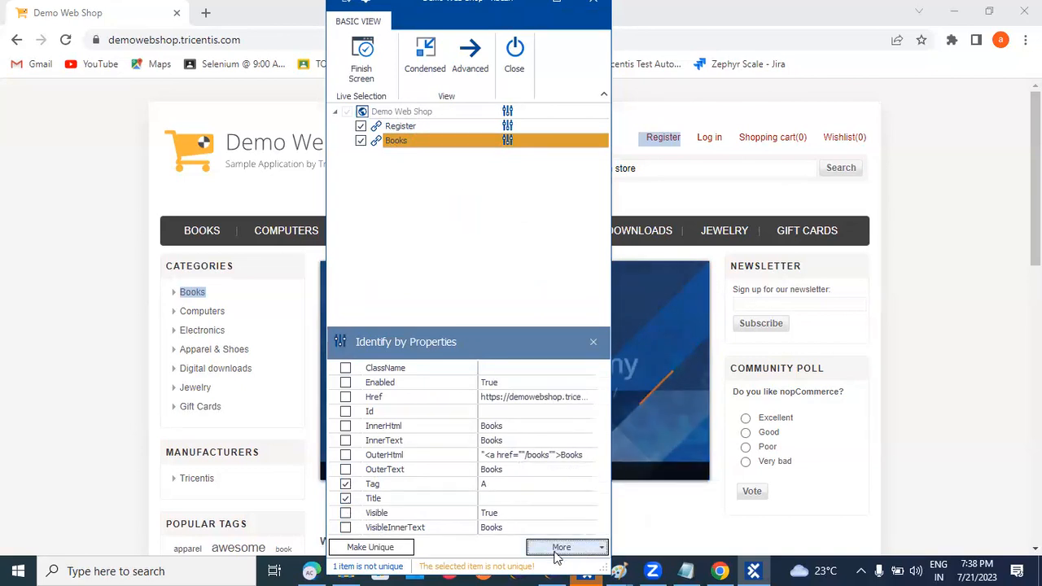
{"action": "left_click", "coordinate": [383, 552]}
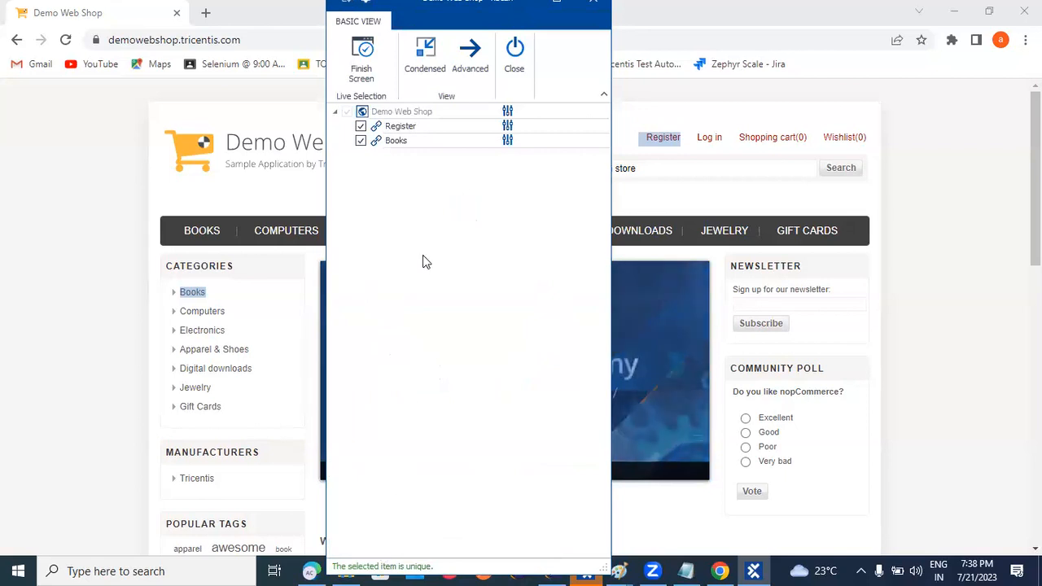
Drop Visible and Tag from the Books properties and toggle Title, leaving it not unique.
{"action": "left_click", "coordinate": [507, 141]}
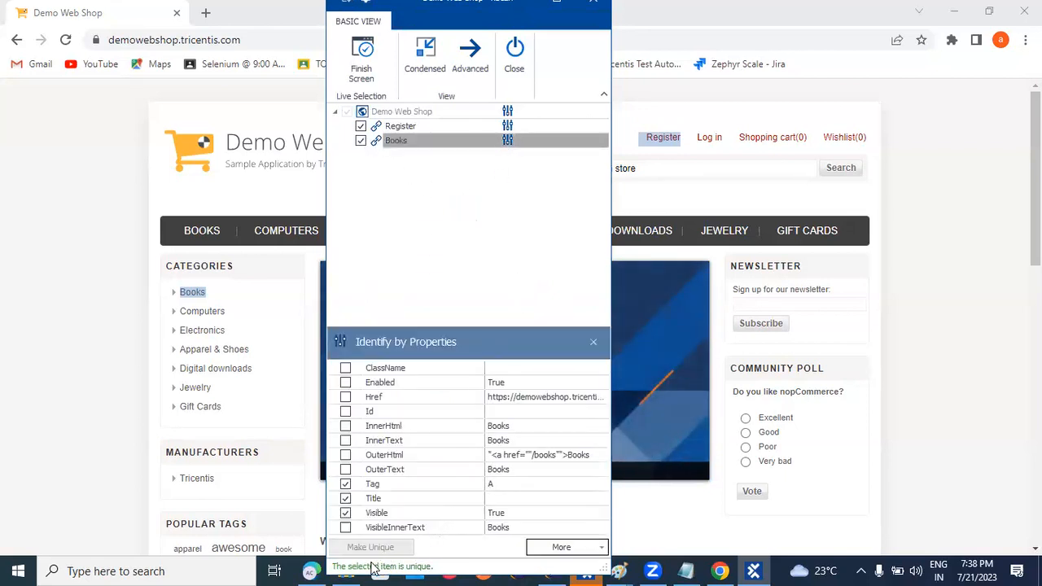
{"action": "left_click", "coordinate": [345, 514]}
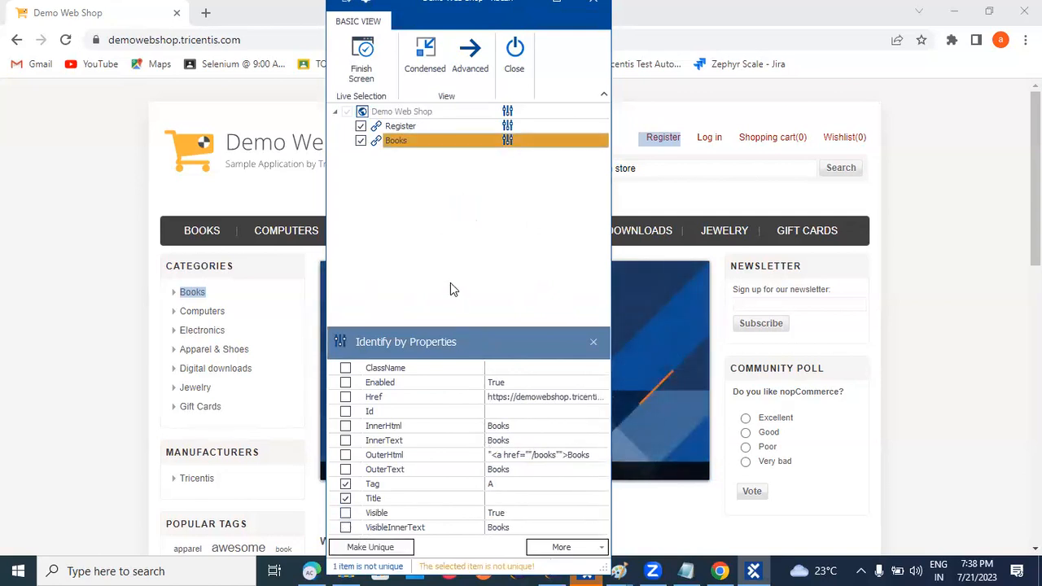
{"action": "left_click", "coordinate": [345, 484]}
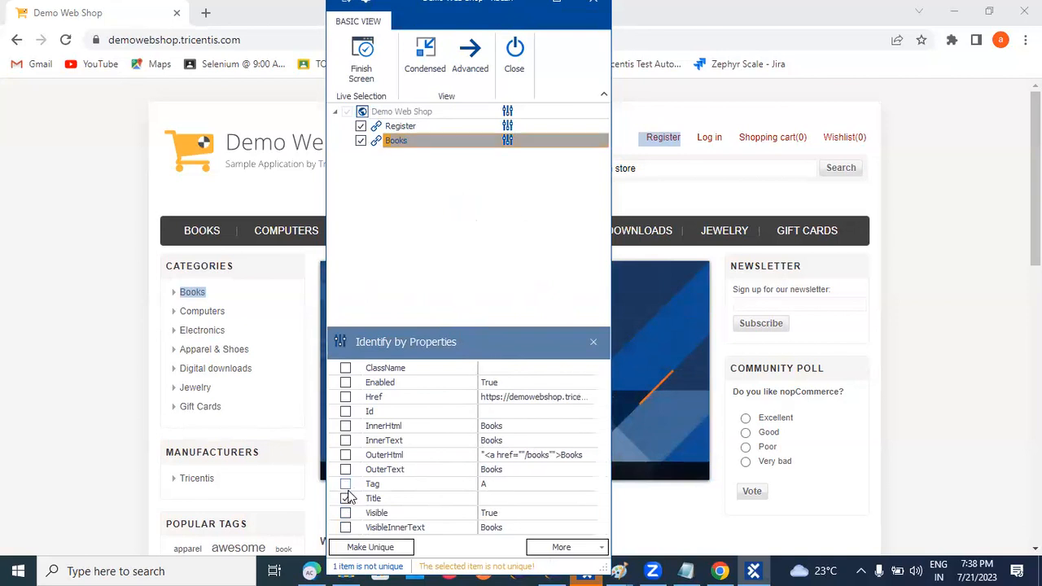
{"action": "left_click", "coordinate": [346, 497]}
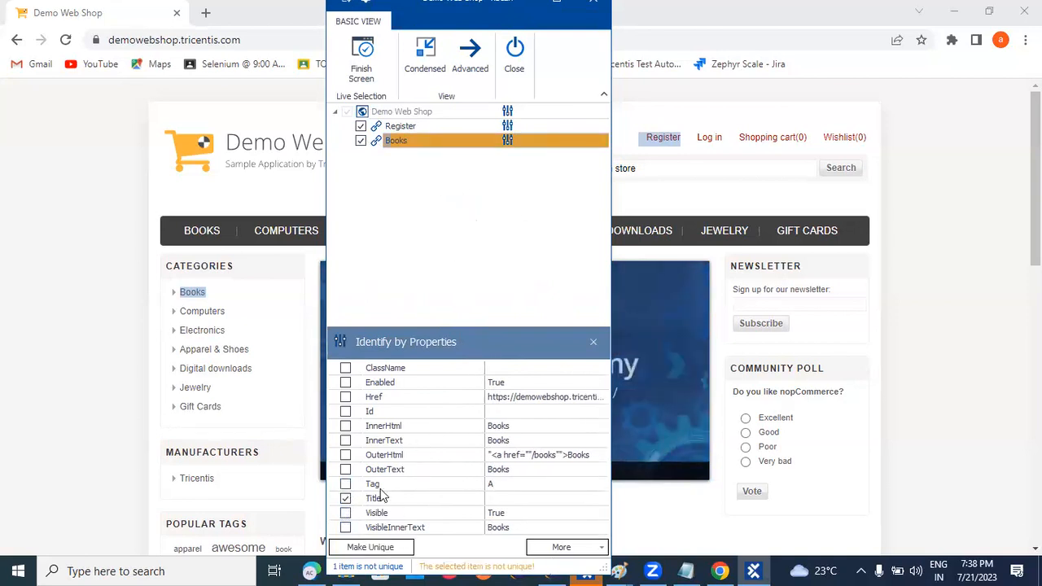
{"action": "left_click", "coordinate": [346, 498]}
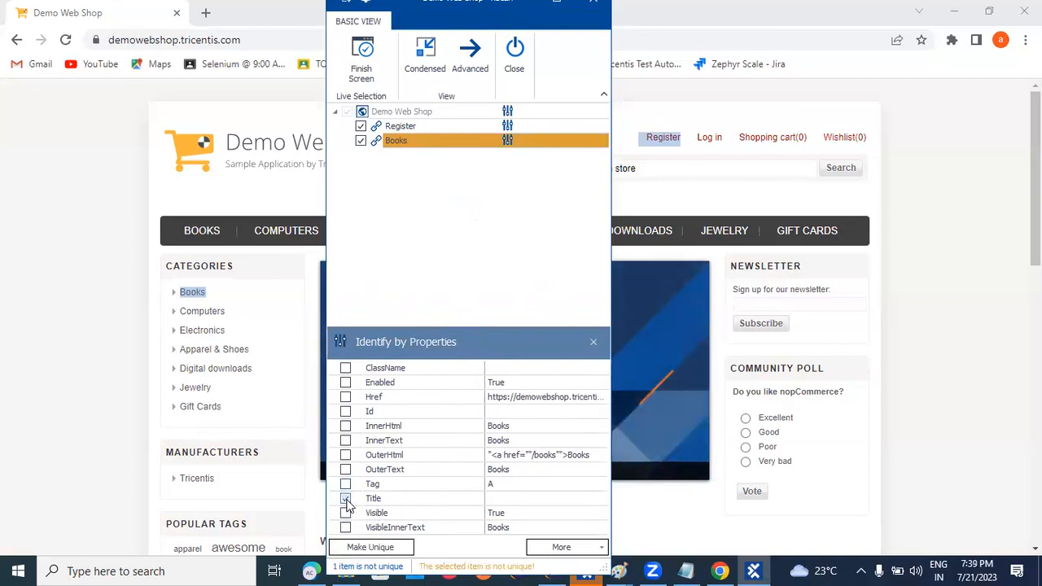
Tick and untick Tag, OuterText, OuterHtml and InnerText for Books; the link stays not unique.
{"action": "left_click", "coordinate": [346, 484]}
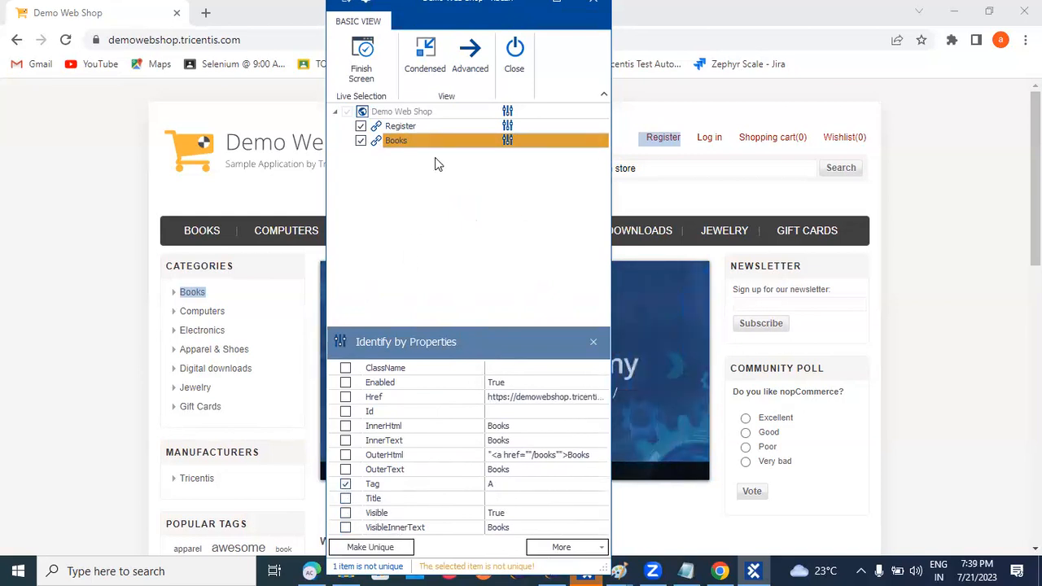
{"action": "left_click", "coordinate": [346, 485]}
{"action": "left_click", "coordinate": [346, 485]}
{"action": "left_click", "coordinate": [346, 471]}
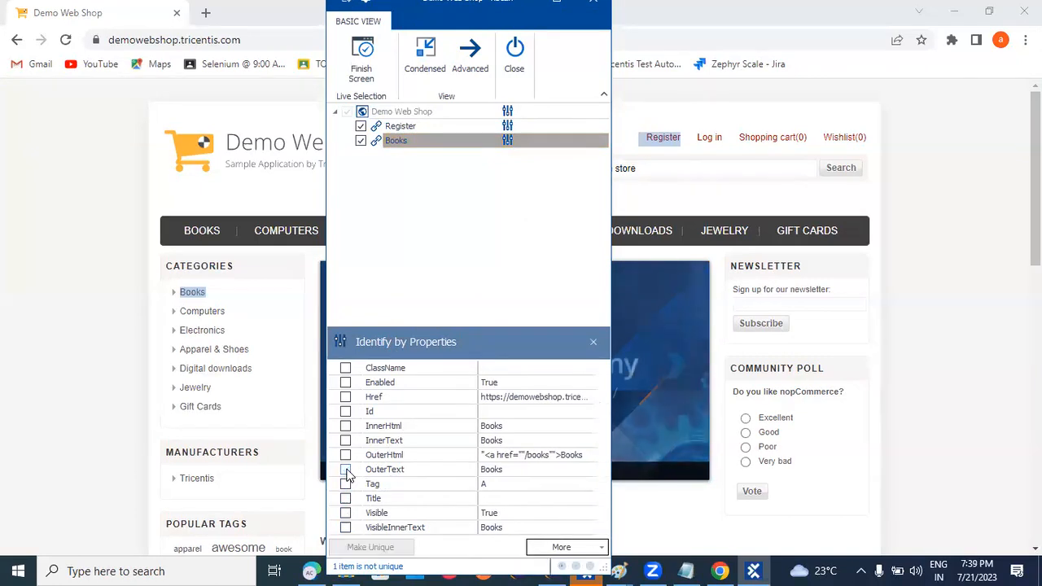
{"action": "left_click", "coordinate": [346, 456]}
{"action": "left_click", "coordinate": [346, 456]}
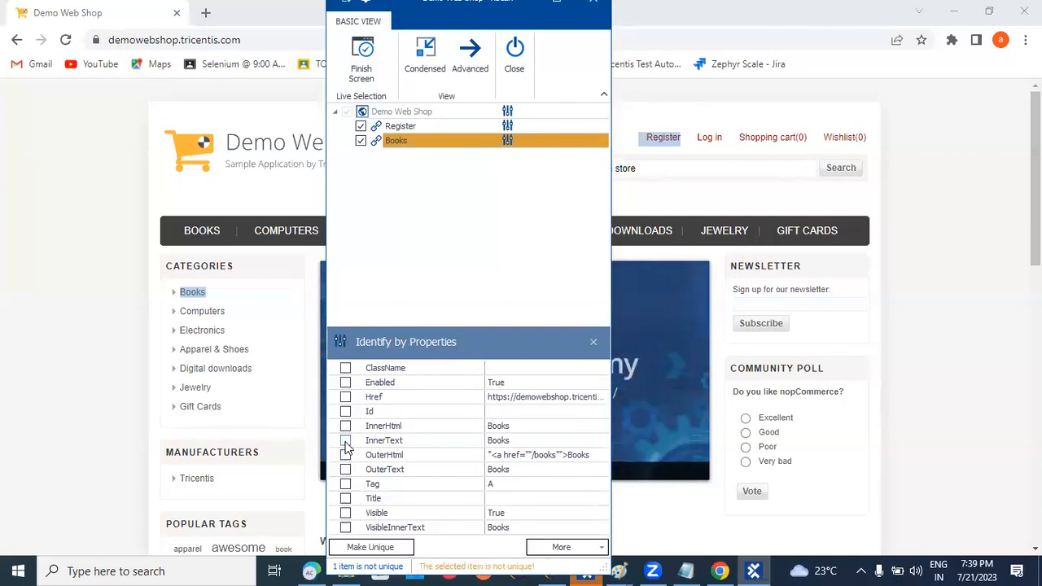
{"action": "left_click", "coordinate": [347, 441]}
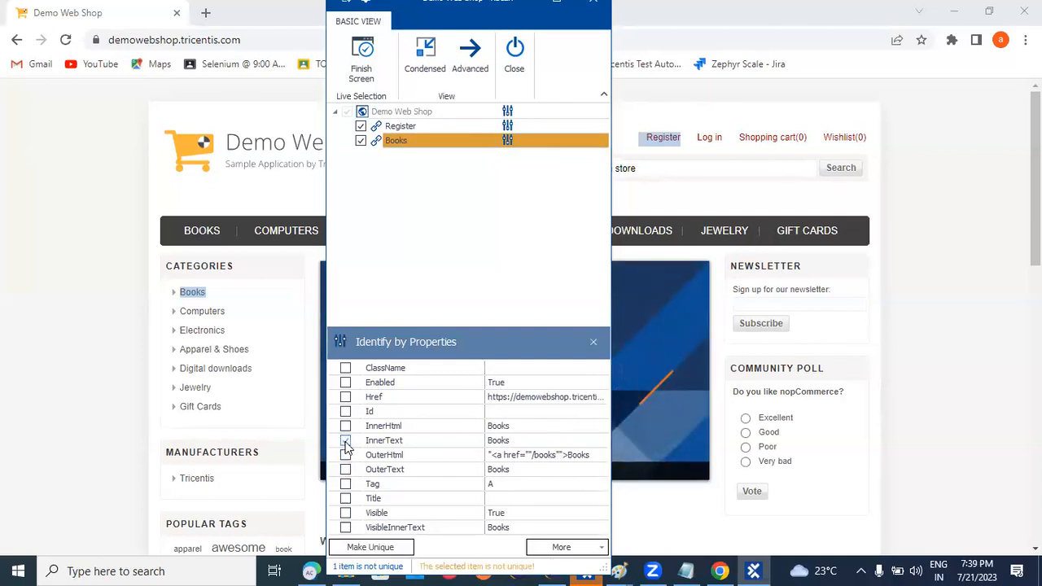
{"action": "left_click", "coordinate": [346, 441]}
Switch XScan to the Advanced view and scroll through the Books link's full property list.
{"action": "left_click", "coordinate": [471, 61]}
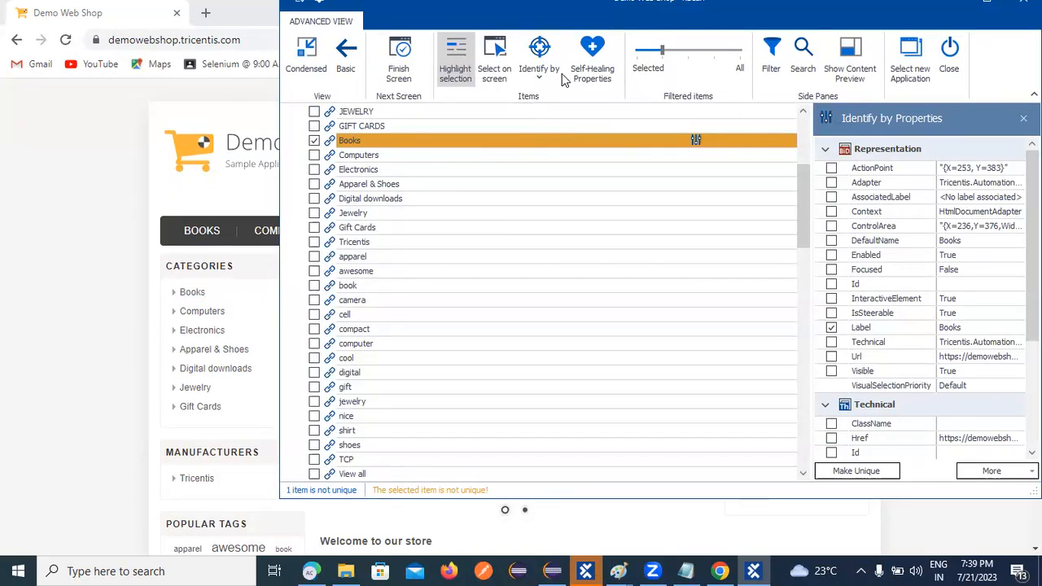
{"action": "left_click_drag", "start_coordinate": [1033, 208], "coordinate": [1032, 307]}
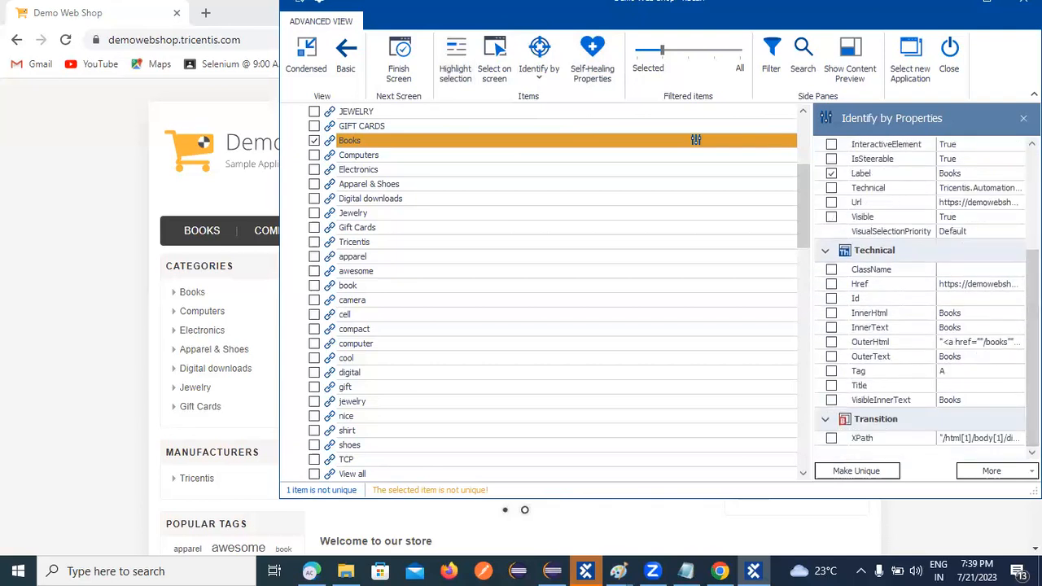
{"action": "scroll", "coordinate": [856, 291], "scroll_direction": "up", "scroll_amount": 4}
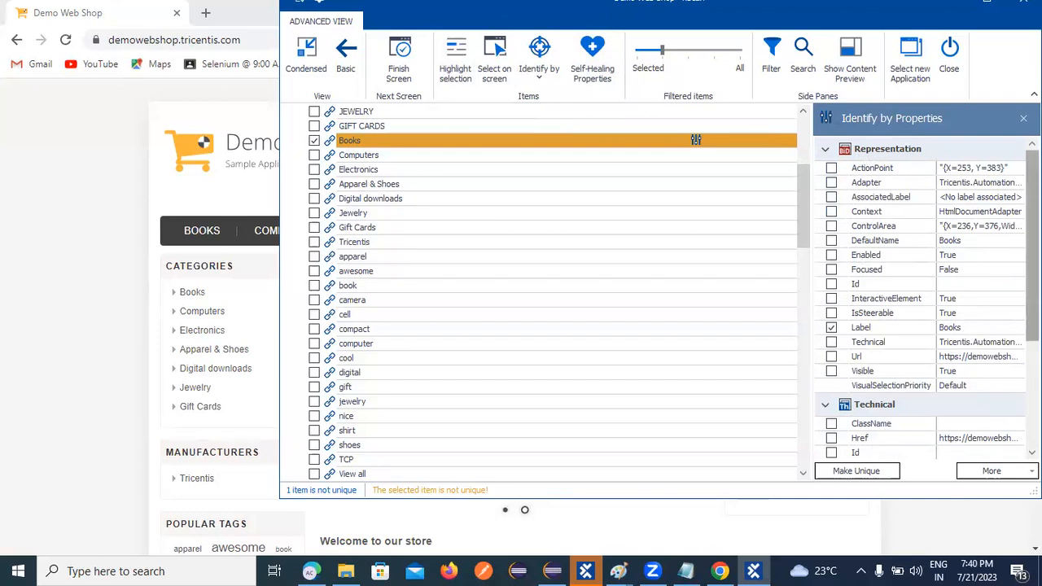
{"action": "scroll", "coordinate": [1000, 430], "scroll_direction": "down", "scroll_amount": 4}
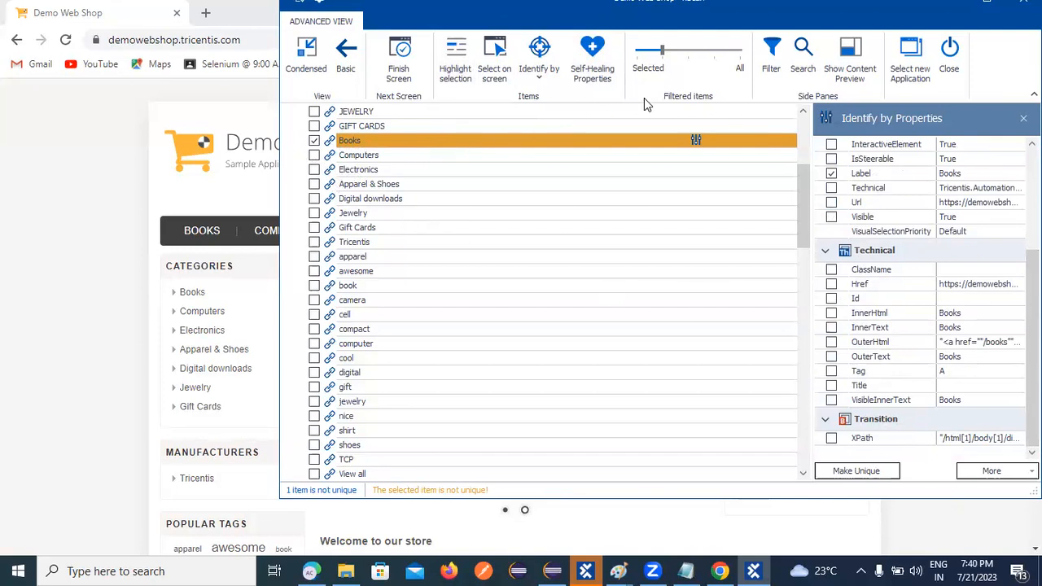
{"action": "left_click_drag", "start_coordinate": [661, 50], "coordinate": [677, 56]}
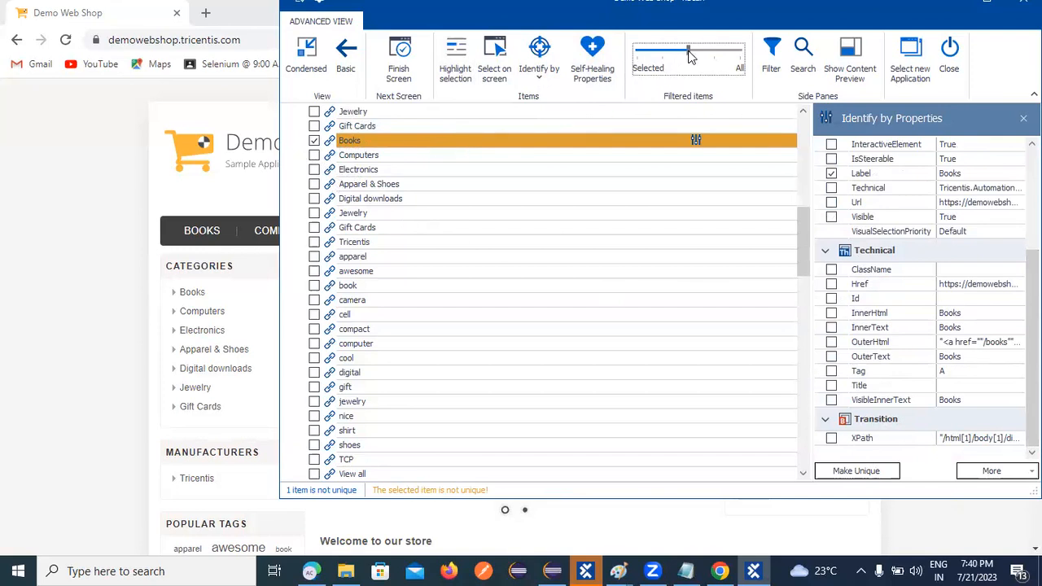
{"action": "left_click", "coordinate": [399, 142]}
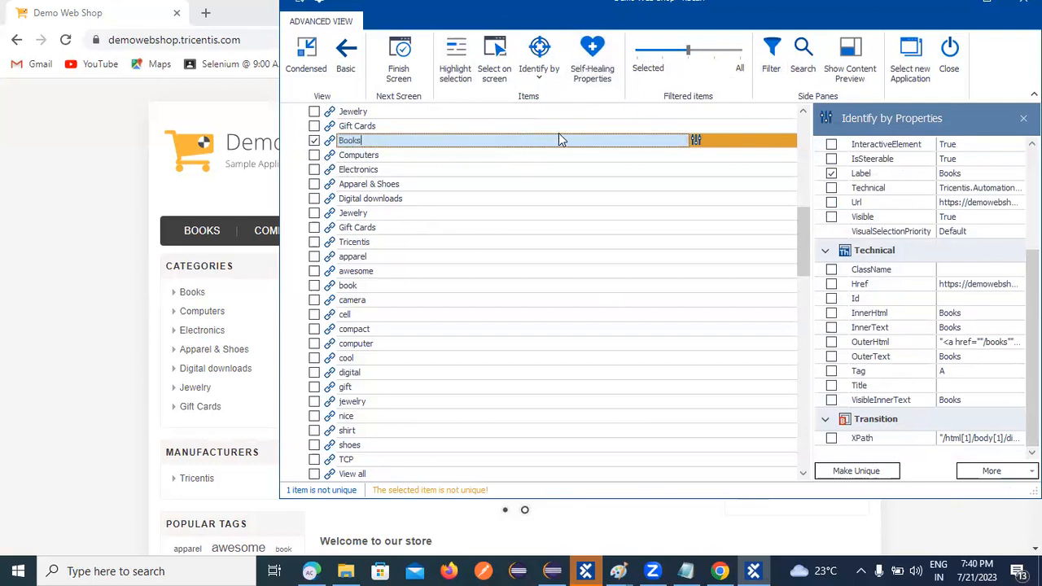
{"action": "left_click", "coordinate": [714, 135]}
{"action": "left_click_drag", "start_coordinate": [686, 53], "coordinate": [713, 51]}
{"action": "left_click", "coordinate": [452, 142]}
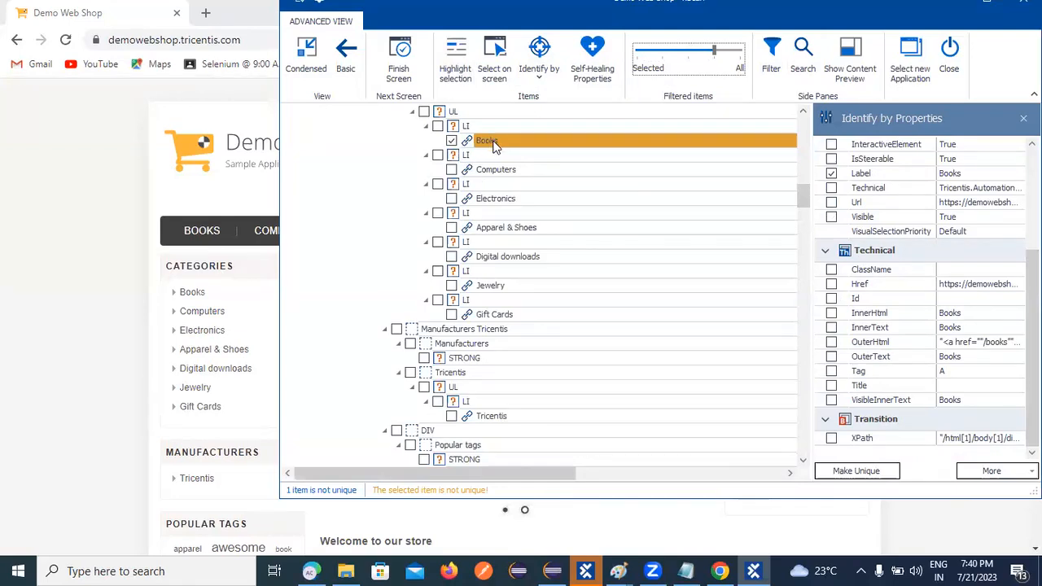
{"action": "left_click", "coordinate": [658, 54]}
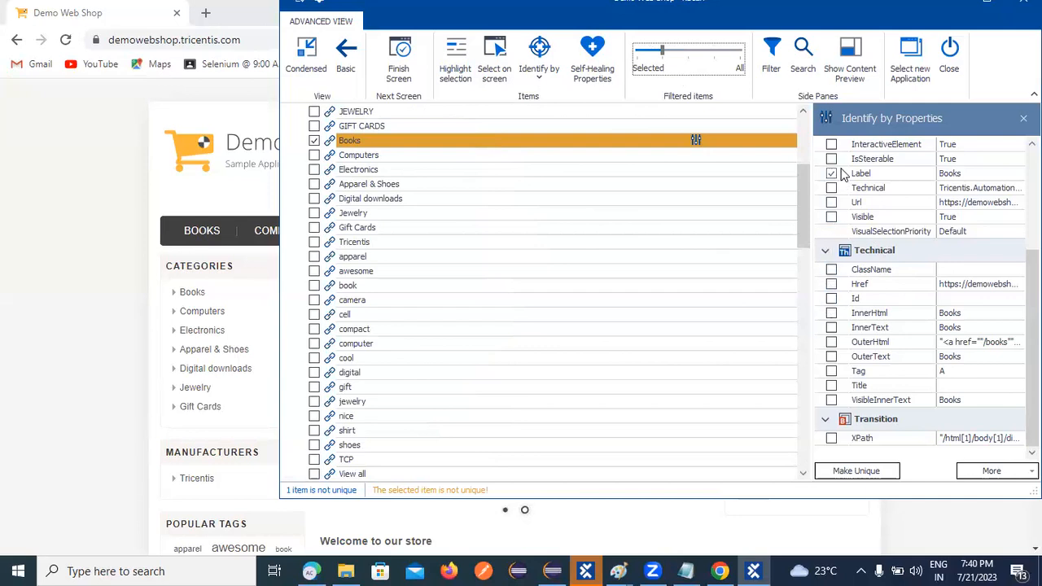
Try InteractiveElement, then tick IsSteerable as an identifying property for Books.
{"action": "left_click", "coordinate": [831, 144]}
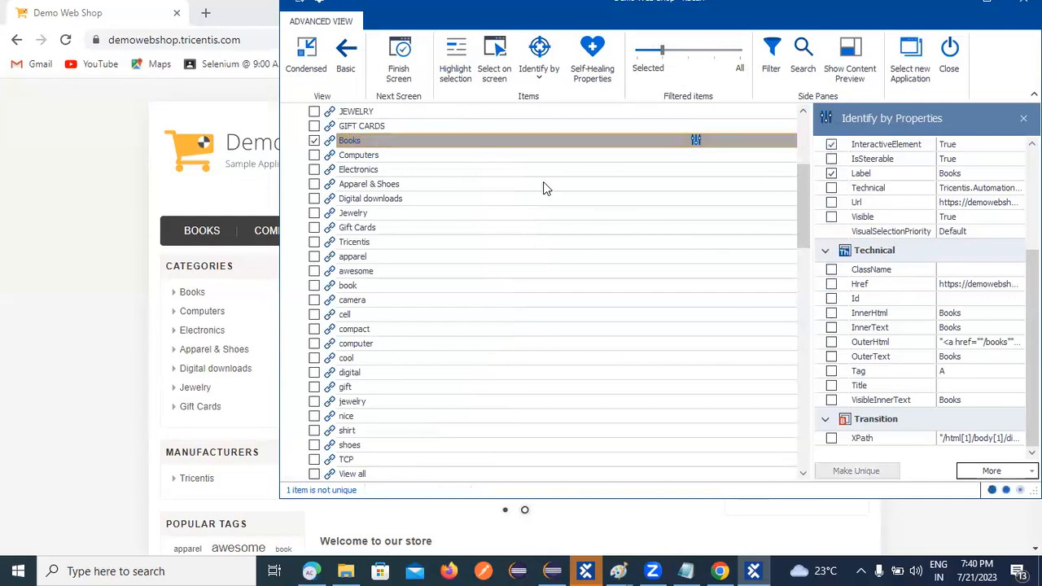
{"action": "left_click", "coordinate": [831, 144]}
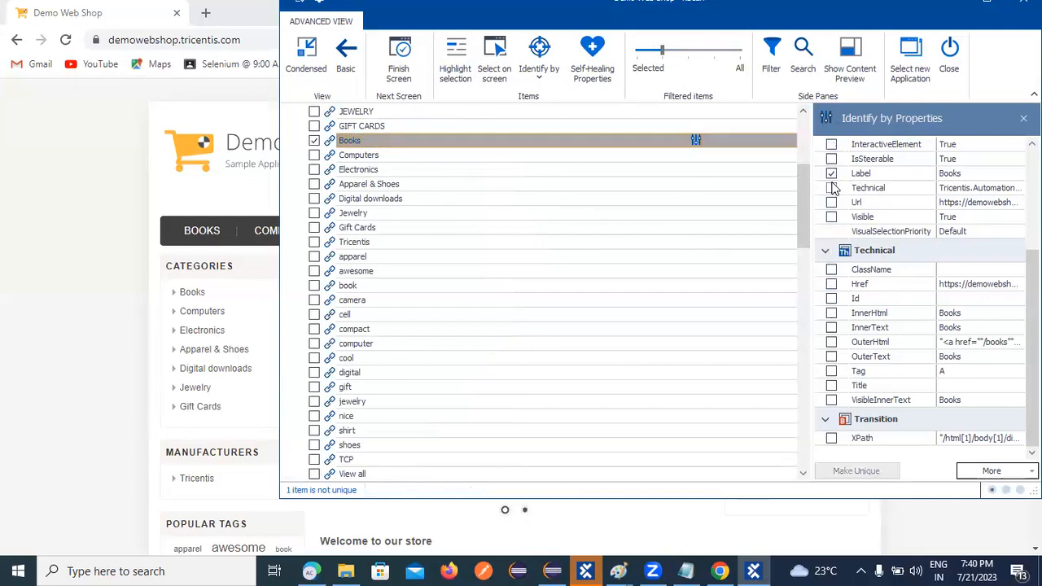
{"action": "left_click", "coordinate": [831, 160]}
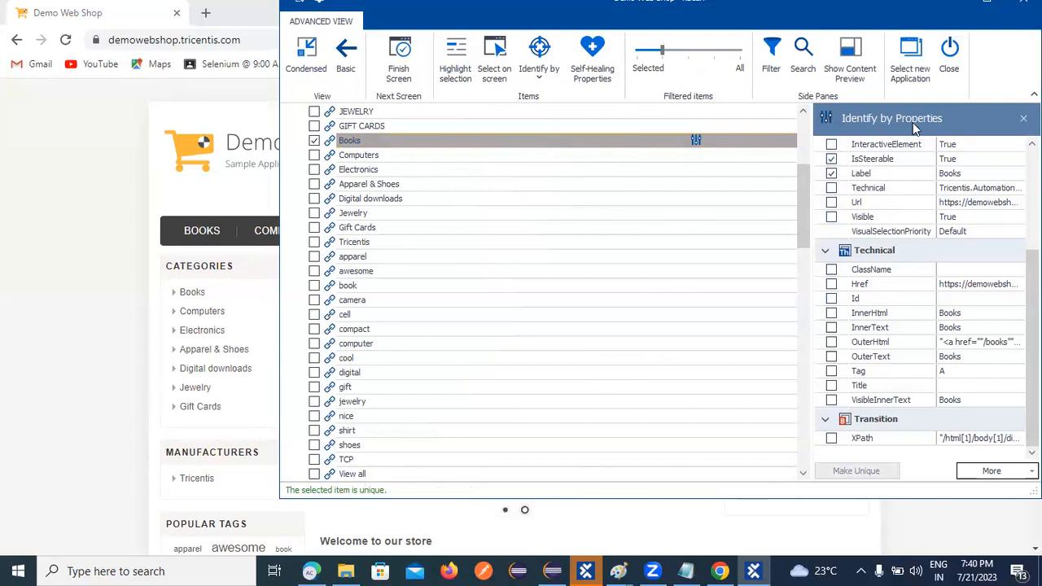
{"action": "scroll", "coordinate": [1008, 232], "scroll_direction": "up", "scroll_amount": 1}
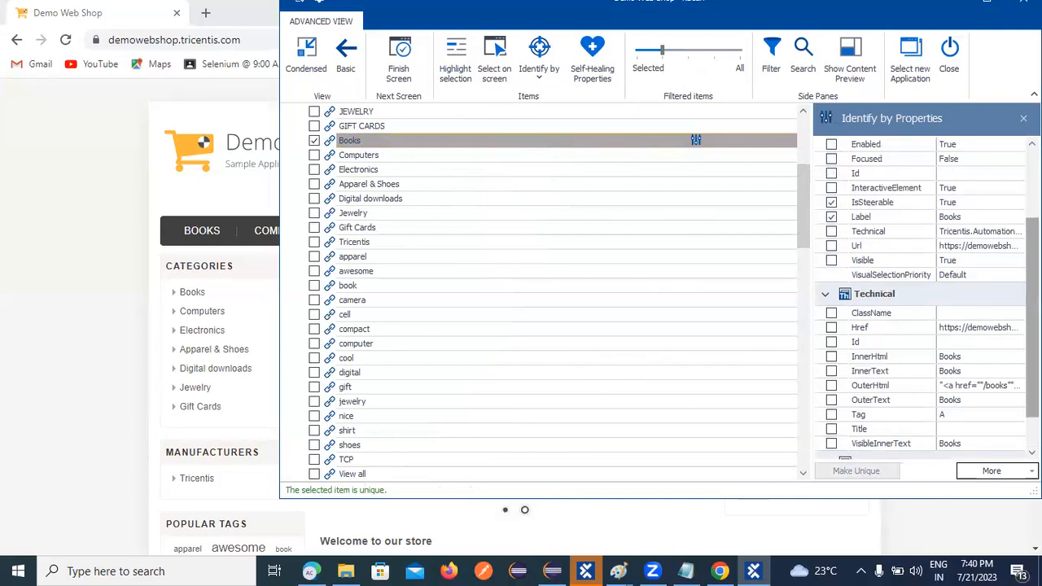
{"action": "scroll", "coordinate": [961, 228], "scroll_direction": "up", "scroll_amount": 3}
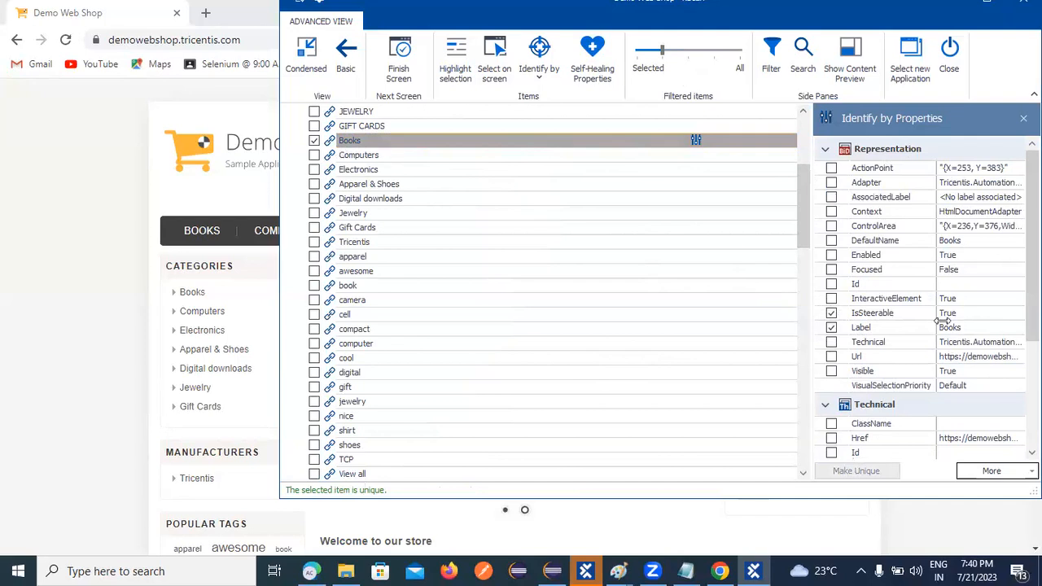
Toggle IsSteerable to confirm Books becomes unique, then close XScan without saving.
{"action": "left_click", "coordinate": [831, 314]}
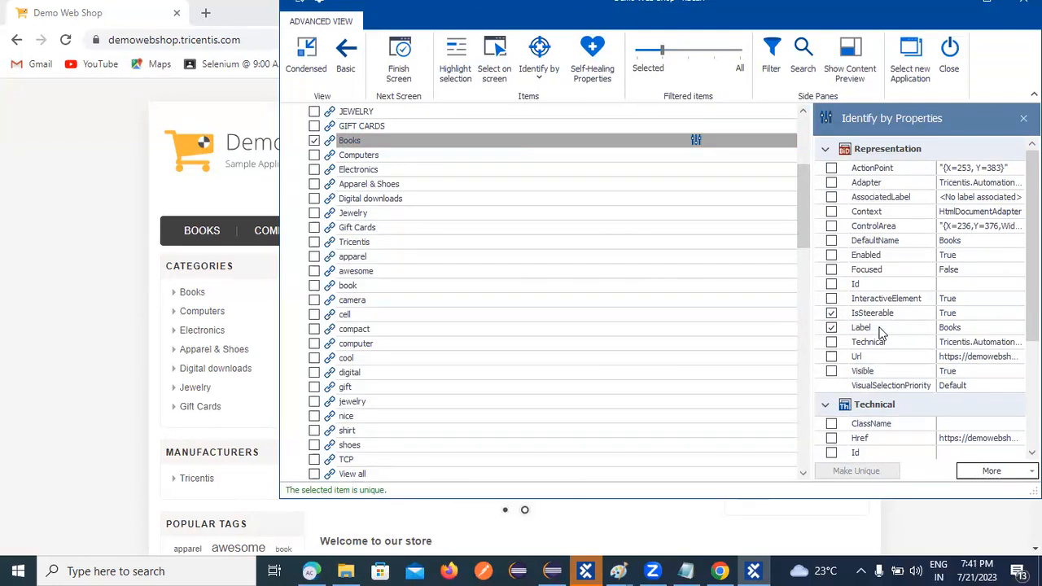
{"action": "left_click", "coordinate": [832, 312]}
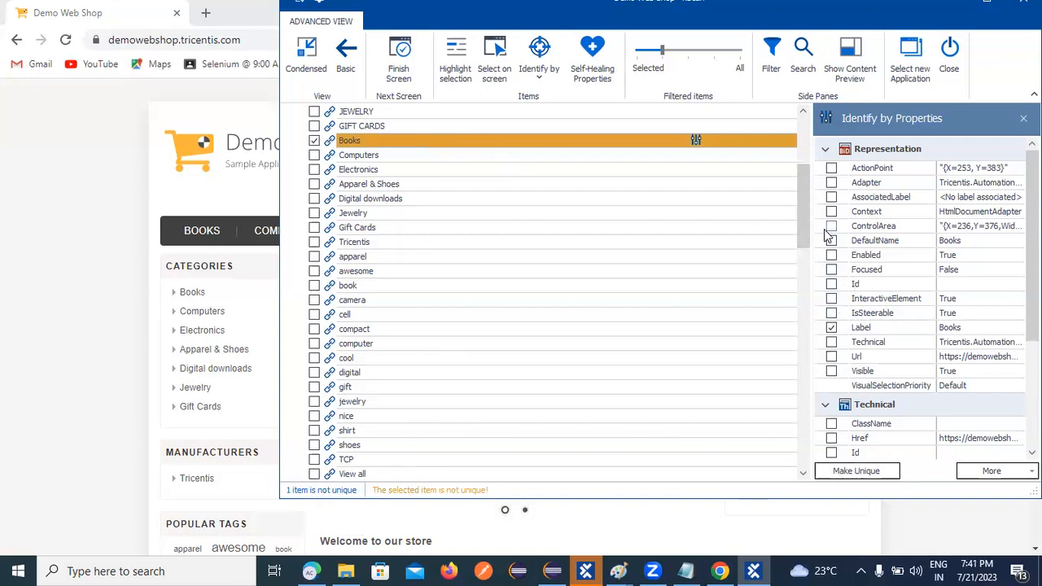
{"action": "left_click", "coordinate": [831, 314]}
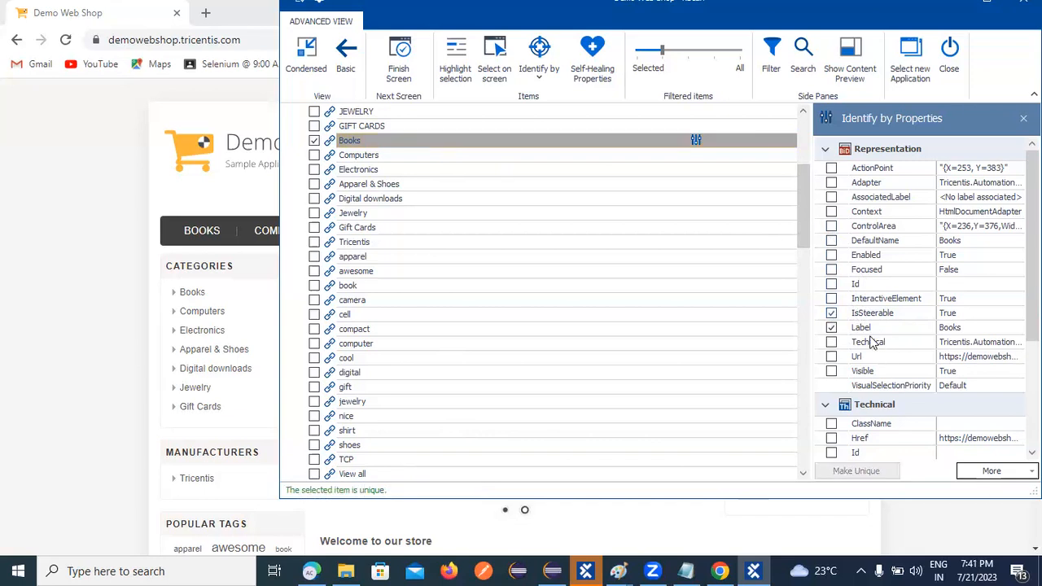
{"action": "left_click", "coordinate": [831, 314]}
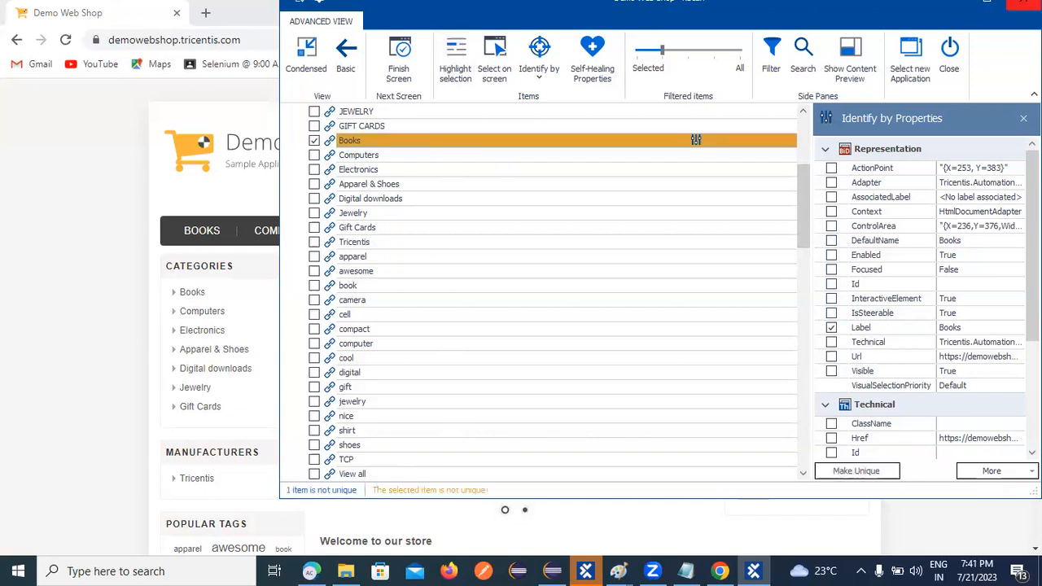
{"action": "left_click", "coordinate": [1023, 2]}
{"action": "left_click", "coordinate": [658, 277]}
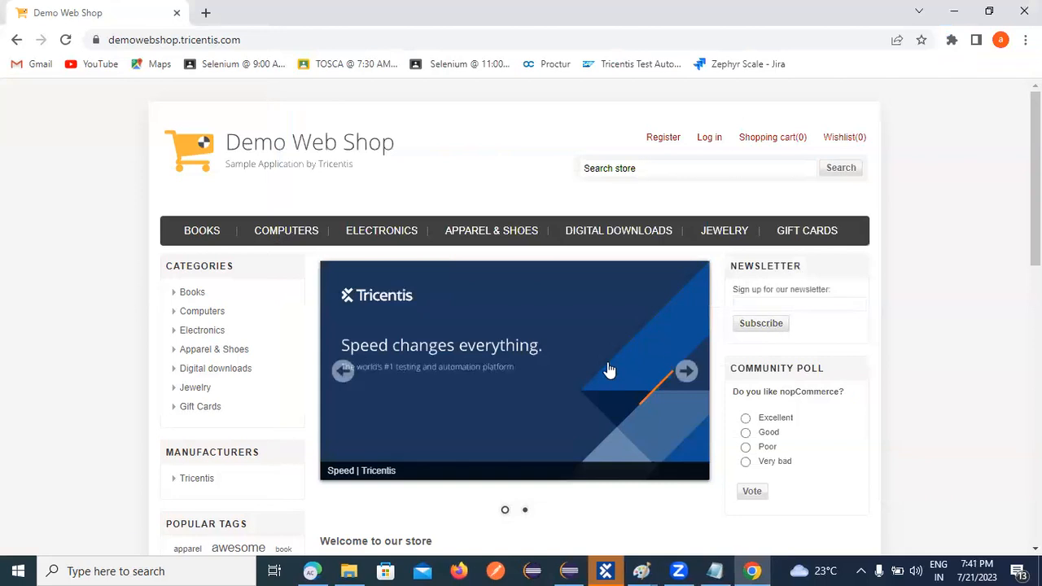
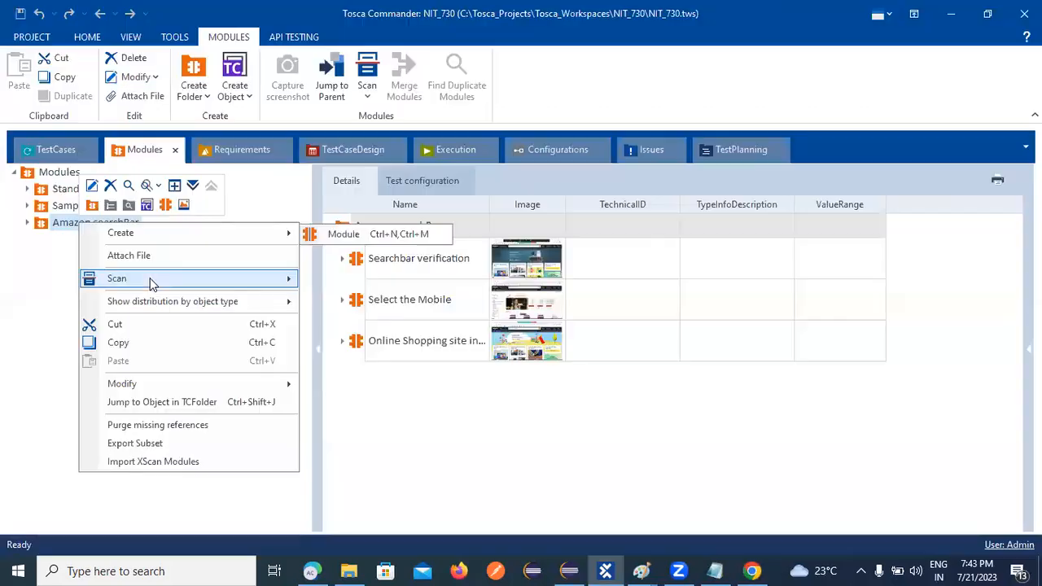
Scan the Demo Web Shop browser window as the application for a new module.
{"action": "left_click", "coordinate": [342, 278]}
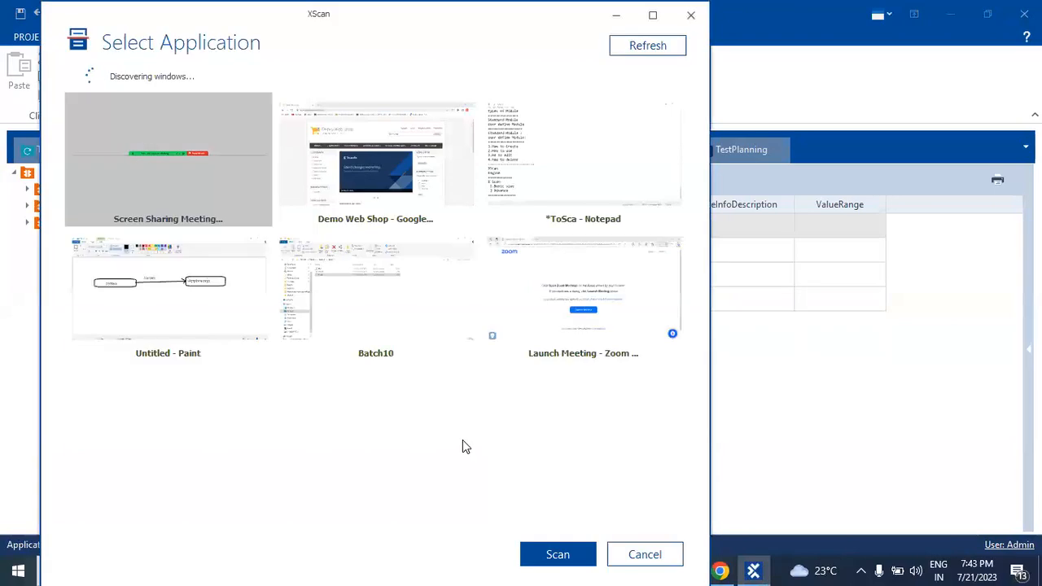
{"action": "left_click", "coordinate": [417, 160]}
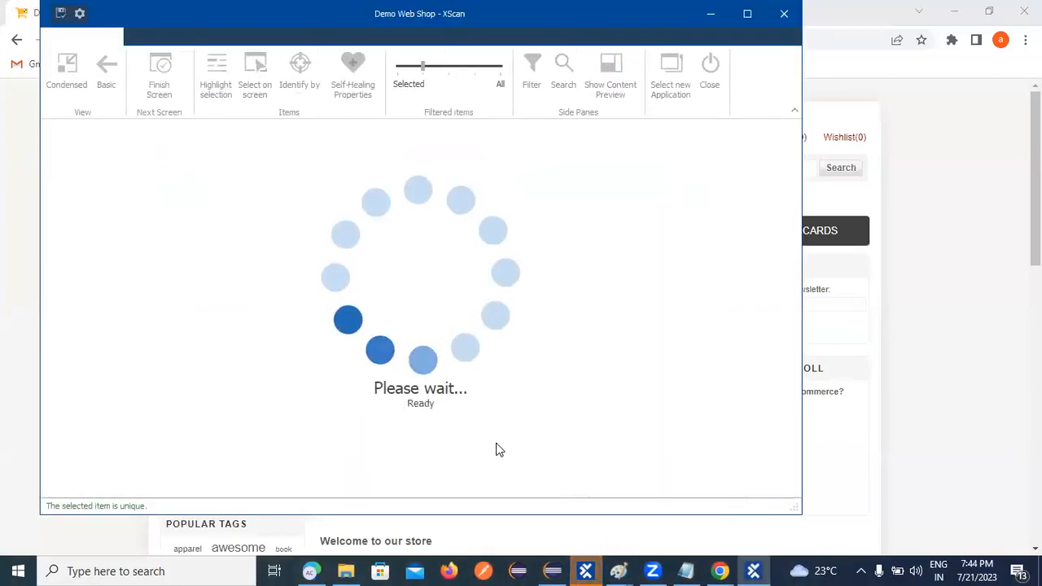
In Basic view, capture the Register link and move XScan to the page's right.
{"action": "left_click", "coordinate": [105, 67]}
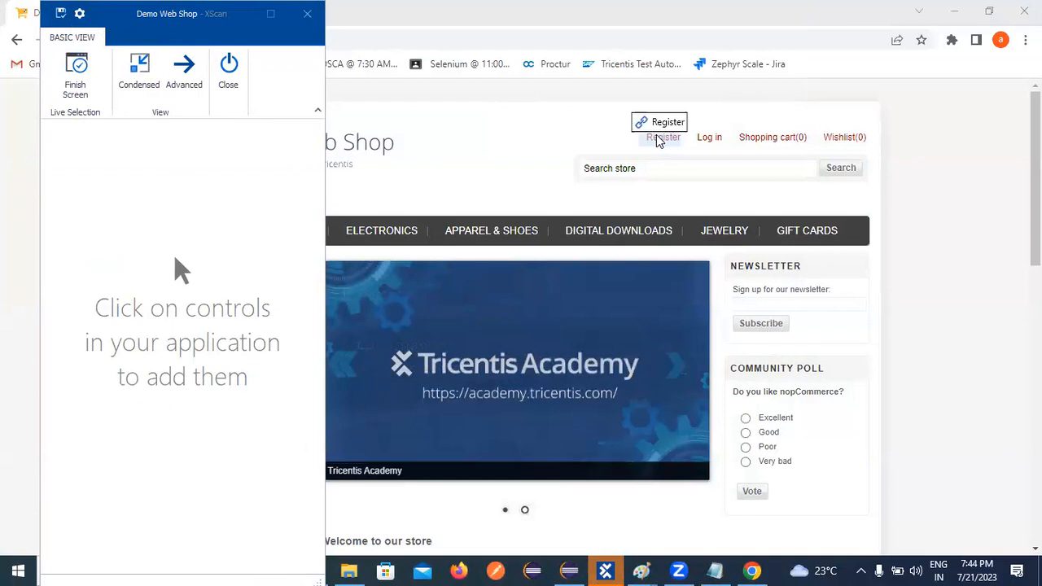
{"action": "left_click", "coordinate": [658, 140]}
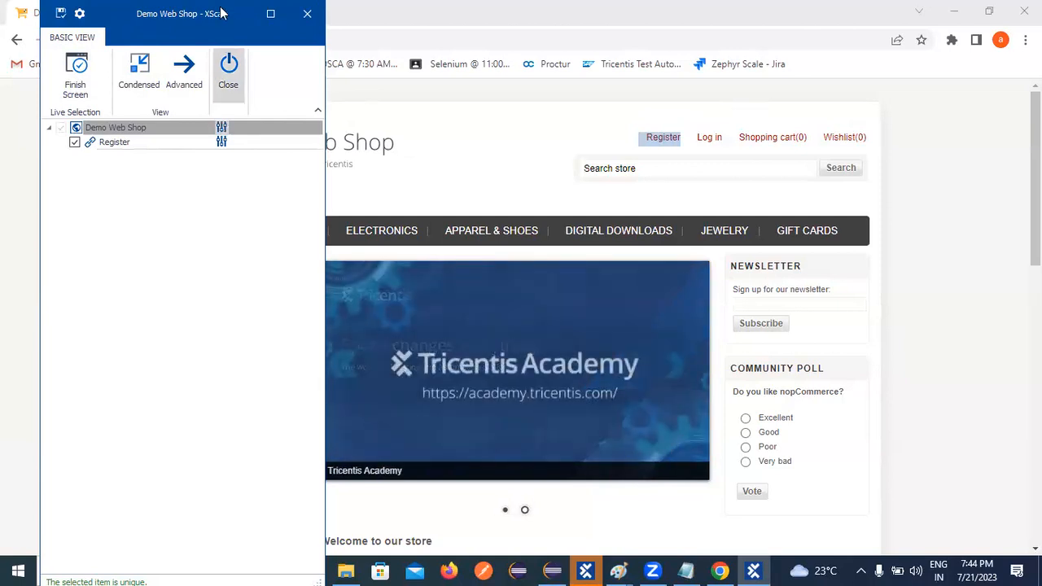
{"action": "left_click_drag", "start_coordinate": [172, 18], "coordinate": [572, 22]}
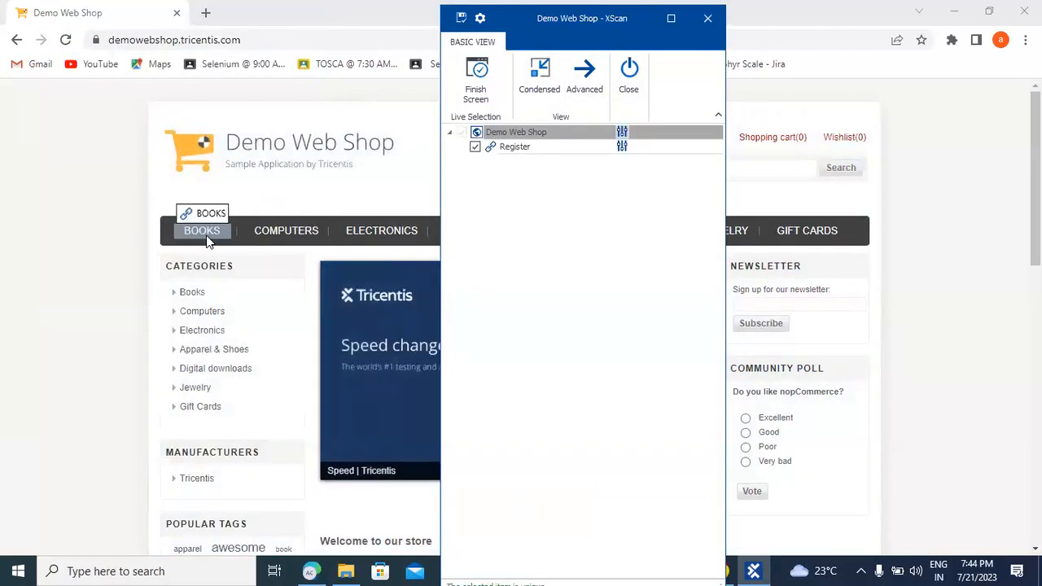
Capture the Books link from the web shop's Categories list.
{"action": "left_click", "coordinate": [193, 293]}
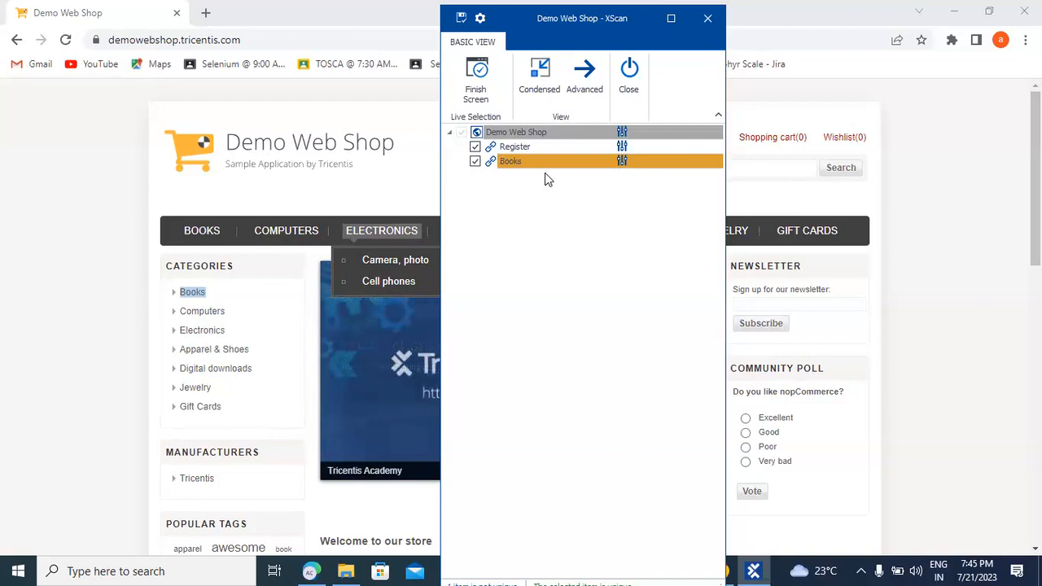
Show Books' identifying properties (InnerText 'Books', Tag 'A') and try ClassName on and off.
{"action": "left_click", "coordinate": [525, 162]}
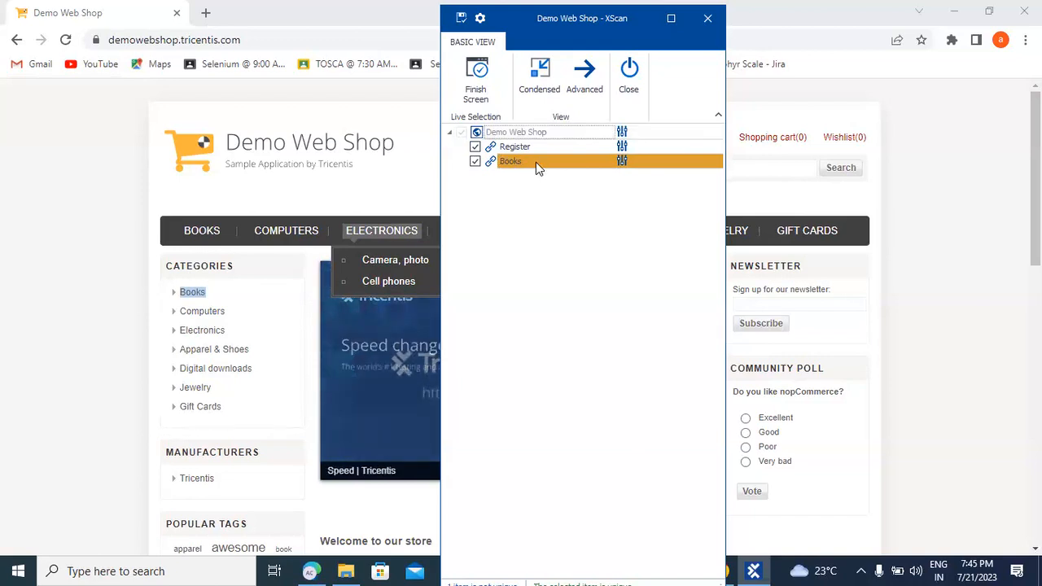
{"action": "left_click", "coordinate": [623, 162]}
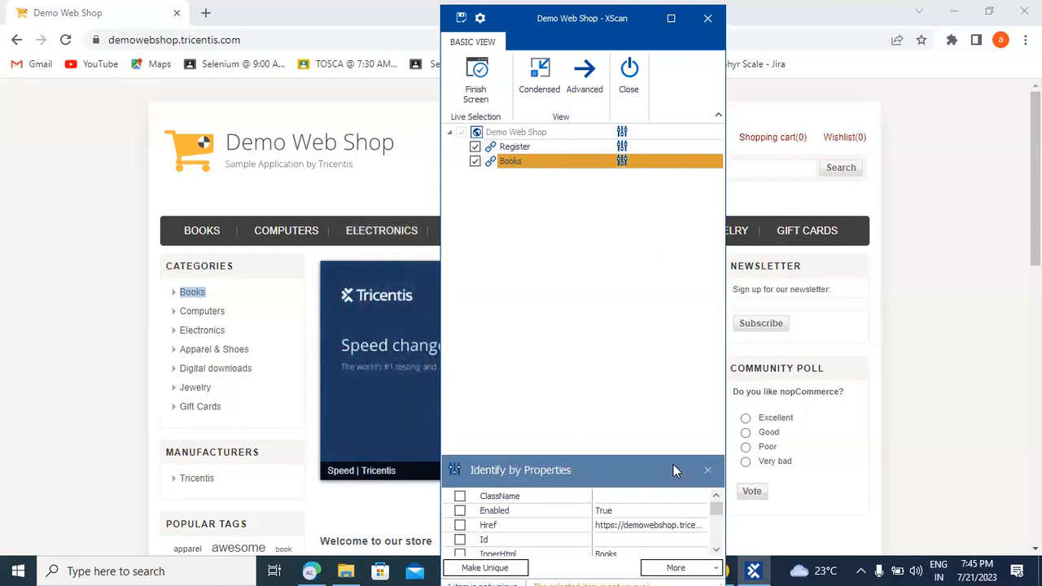
{"action": "left_click_drag", "start_coordinate": [660, 454], "coordinate": [640, 348]}
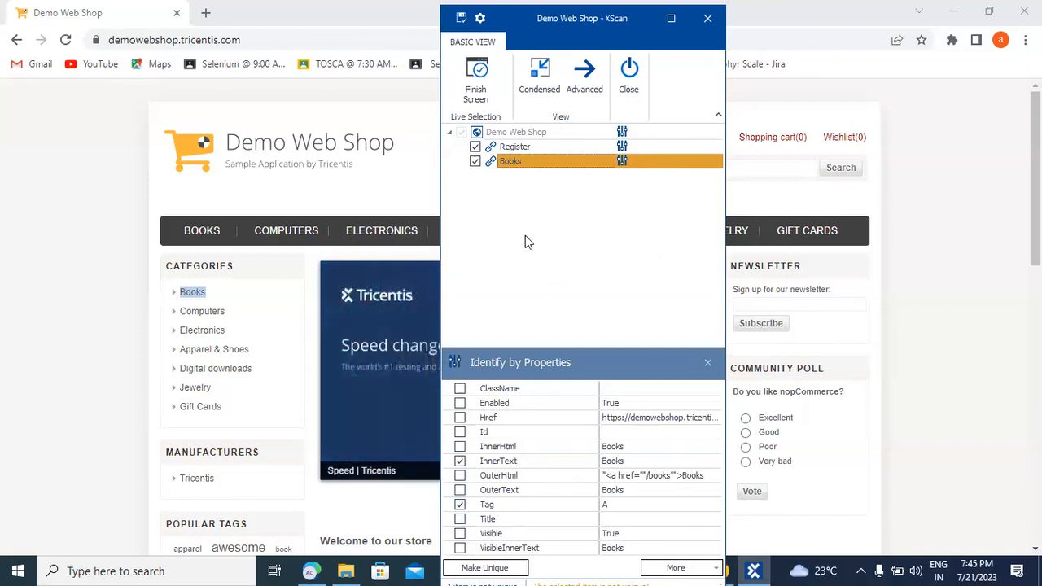
{"action": "left_click", "coordinate": [460, 388]}
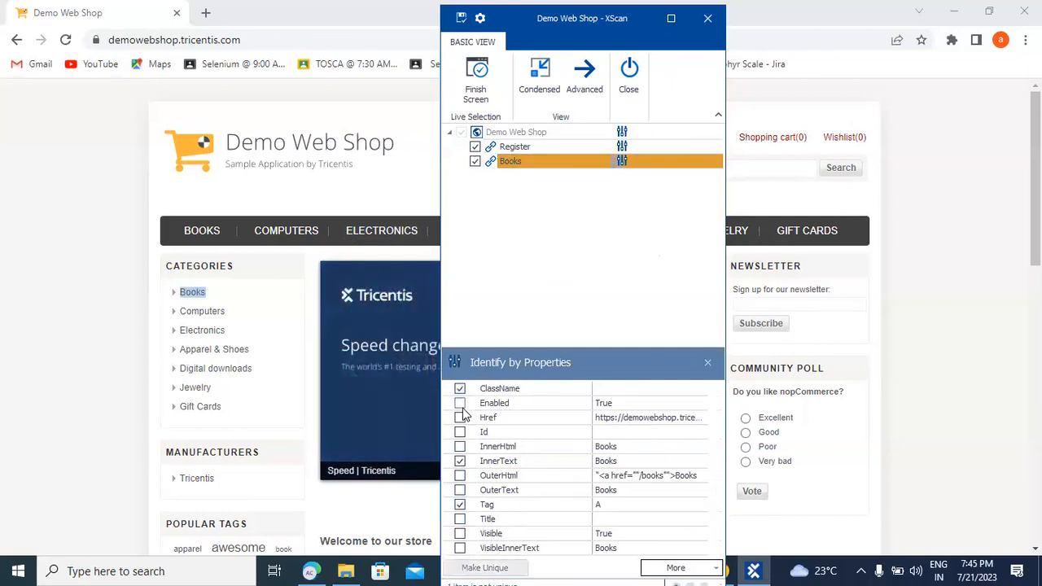
{"action": "left_click", "coordinate": [460, 388]}
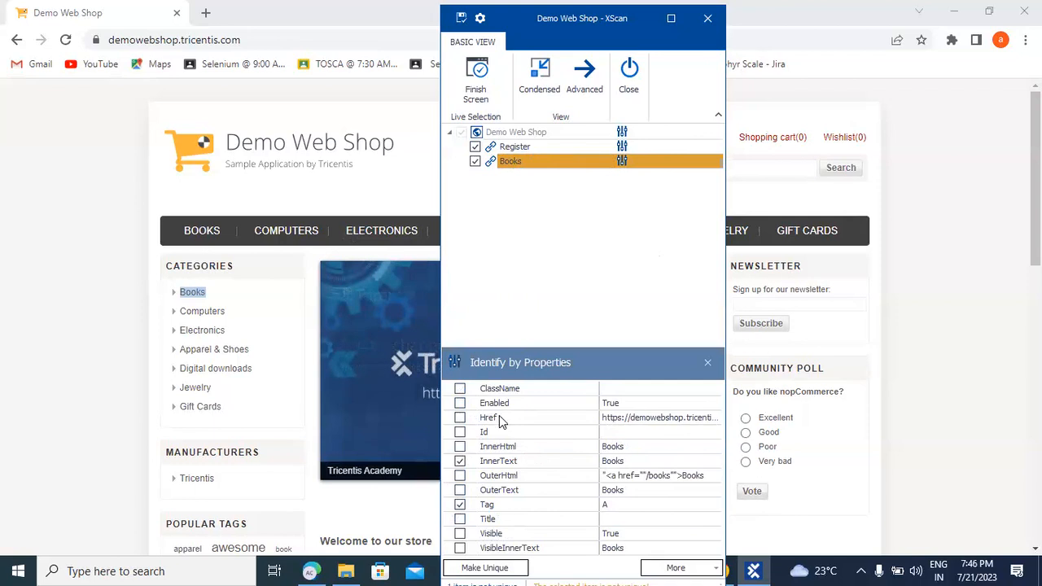
Try VisibleInnerText as a Books identifier, remove it, then switch XScan to Advanced view.
{"action": "left_click", "coordinate": [531, 147]}
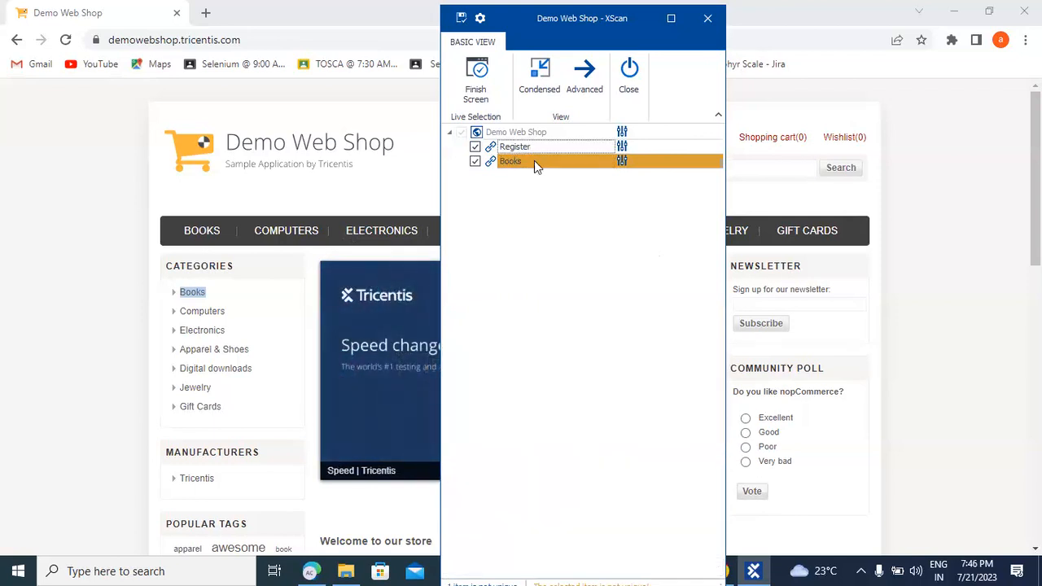
{"action": "left_click", "coordinate": [529, 168]}
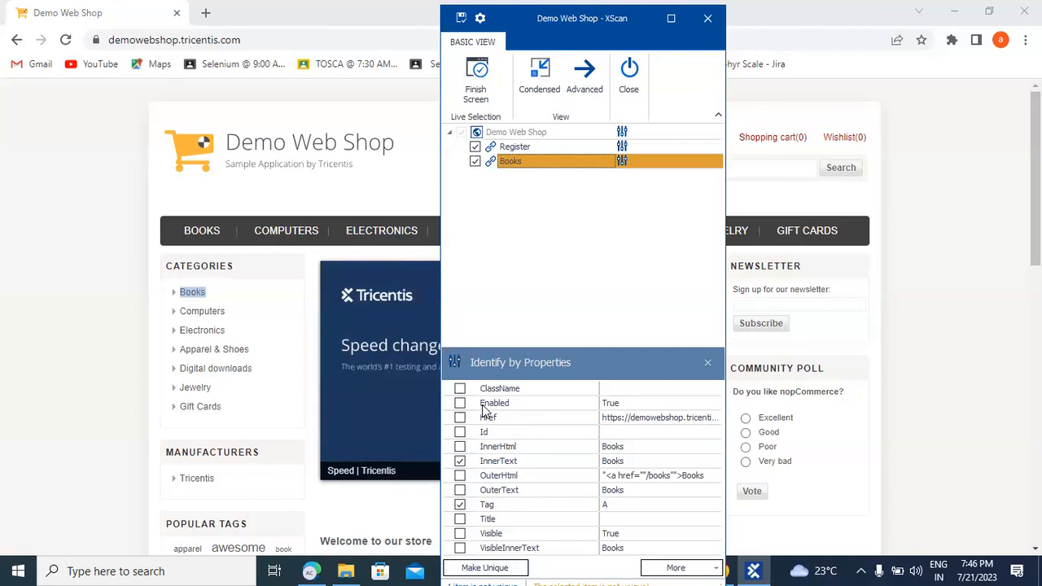
{"action": "left_click", "coordinate": [461, 549]}
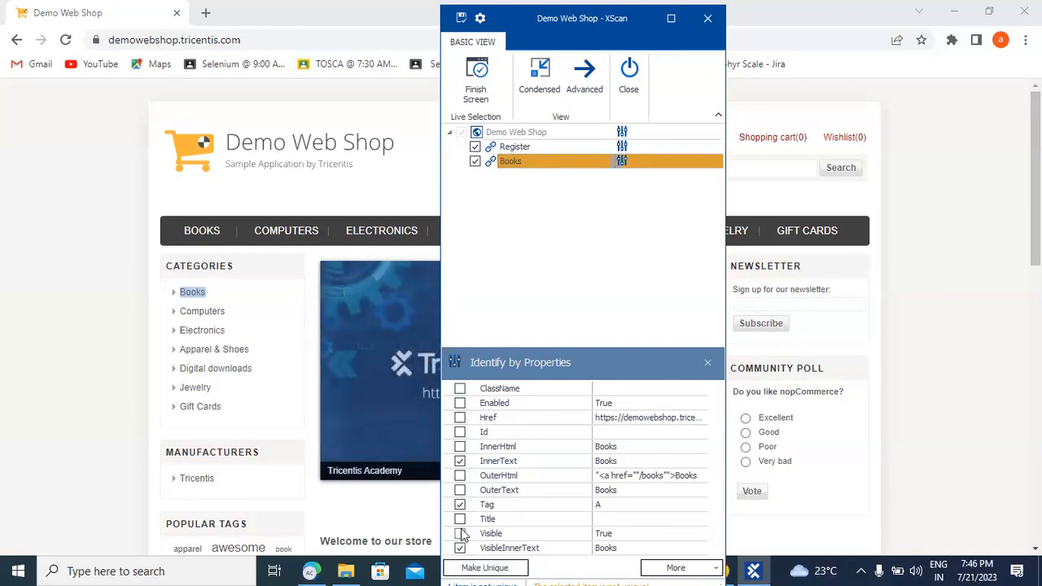
{"action": "left_click", "coordinate": [460, 549]}
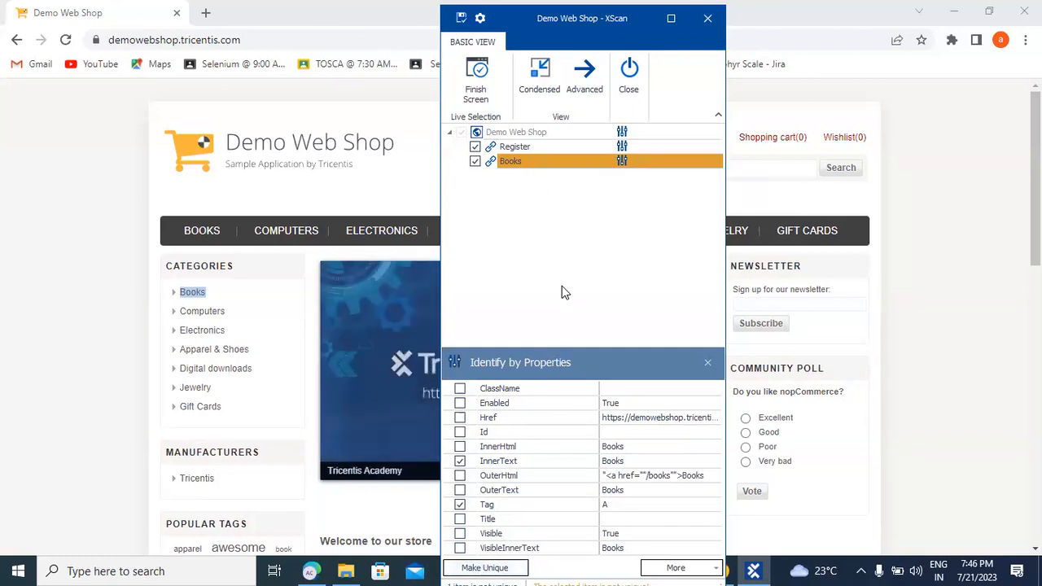
{"action": "left_click", "coordinate": [584, 75]}
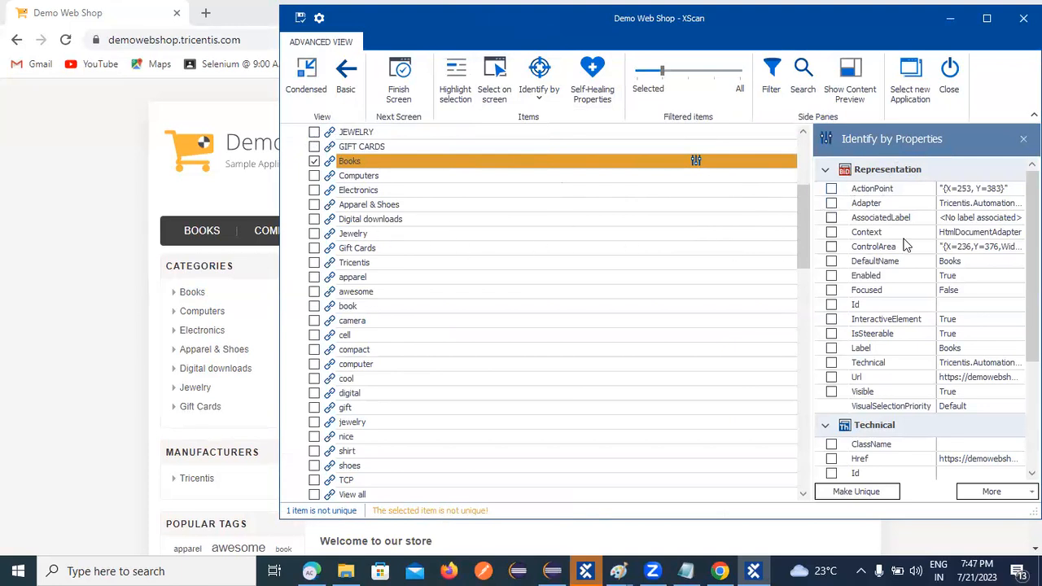
Tick IsSteerable in the Books link's identifying properties so the item is reported unique.
{"action": "scroll", "coordinate": [908, 259], "scroll_direction": "down", "scroll_amount": 4}
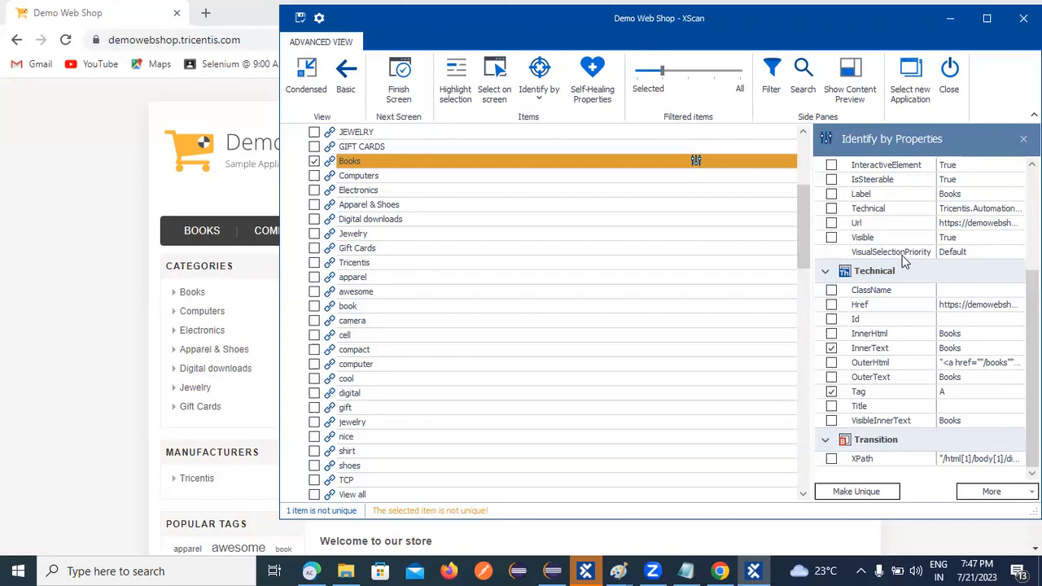
{"action": "scroll", "coordinate": [843, 257], "scroll_direction": "up", "scroll_amount": 3}
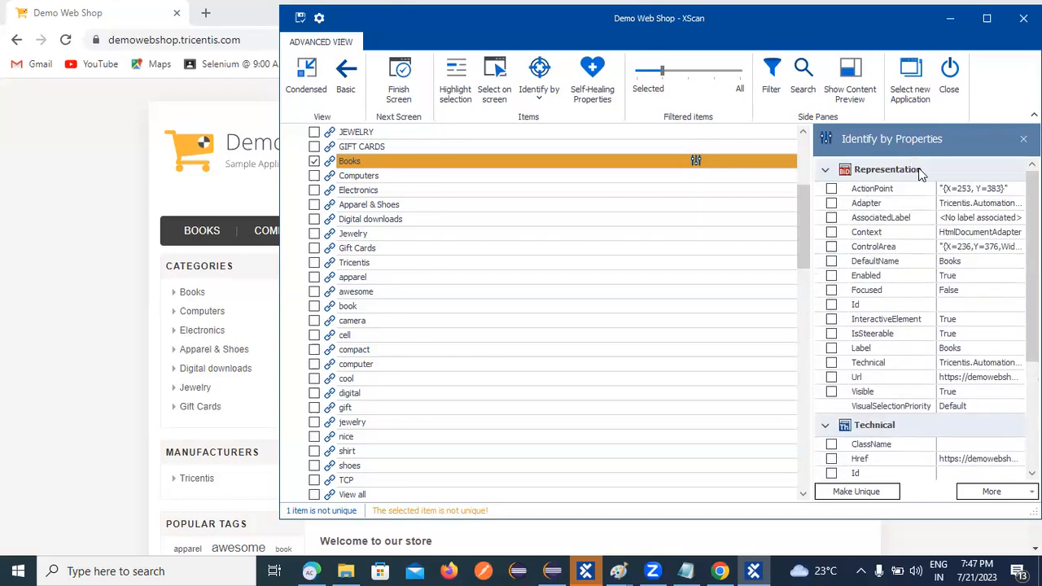
{"action": "scroll", "coordinate": [929, 423], "scroll_direction": "down", "scroll_amount": 3}
{"action": "scroll", "coordinate": [918, 404], "scroll_direction": "down", "scroll_amount": 1}
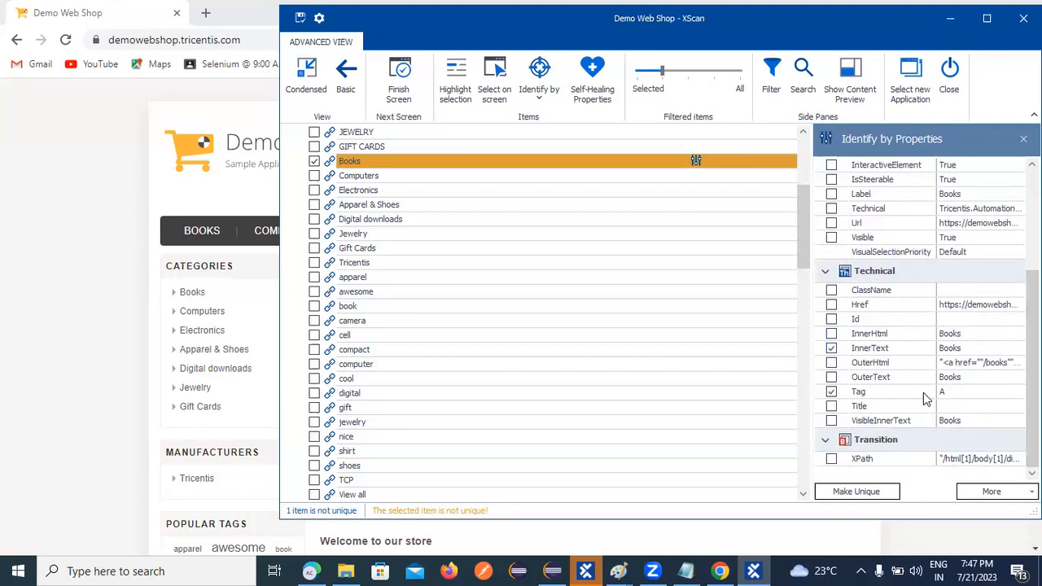
{"action": "scroll", "coordinate": [916, 395], "scroll_direction": "up", "scroll_amount": 3}
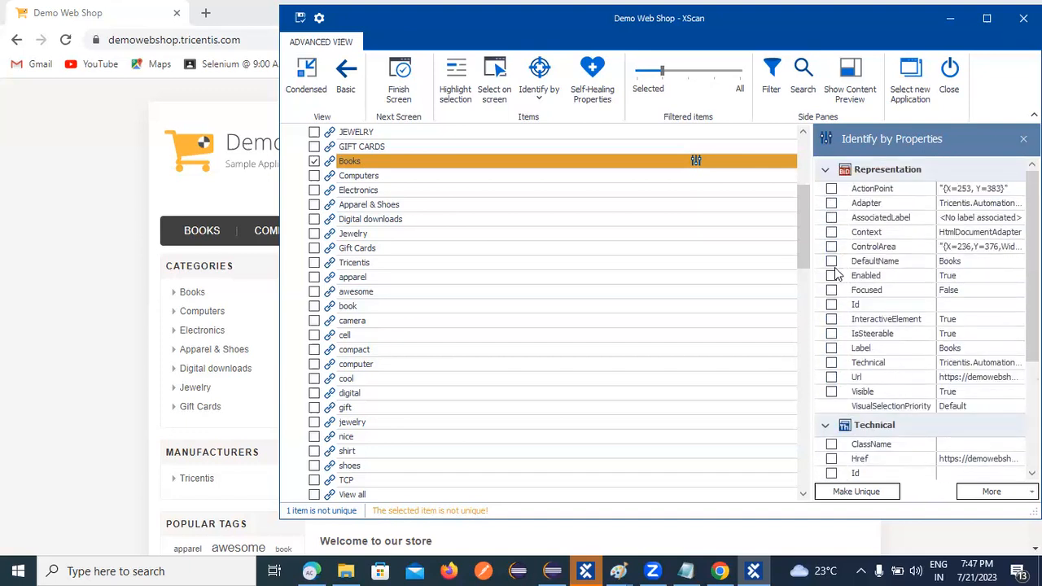
{"action": "left_click", "coordinate": [832, 334]}
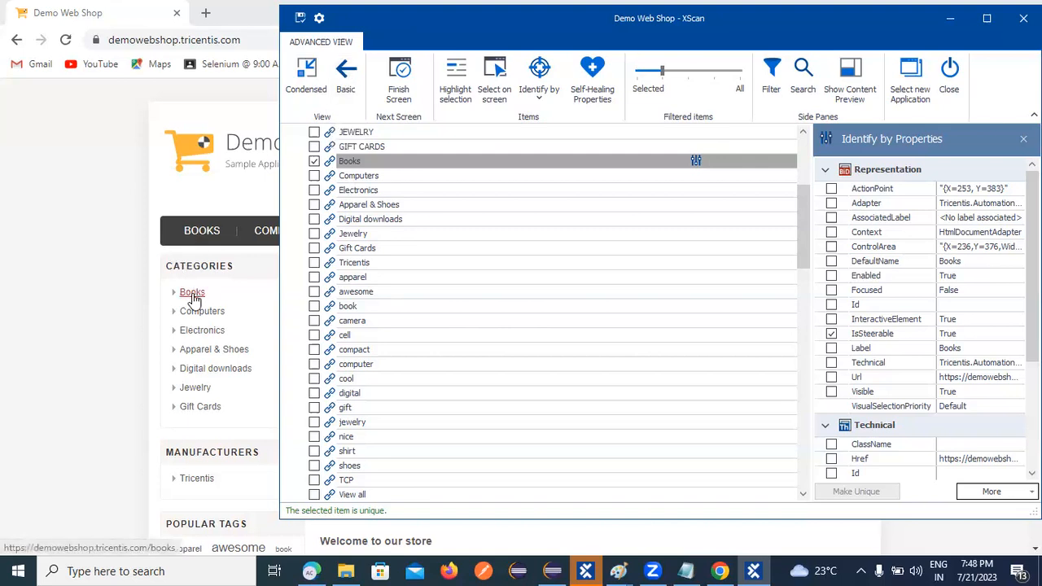
Toggle XScan between Advanced and Basic views, ending in Basic listing only Register and Books.
{"action": "left_click", "coordinate": [345, 77]}
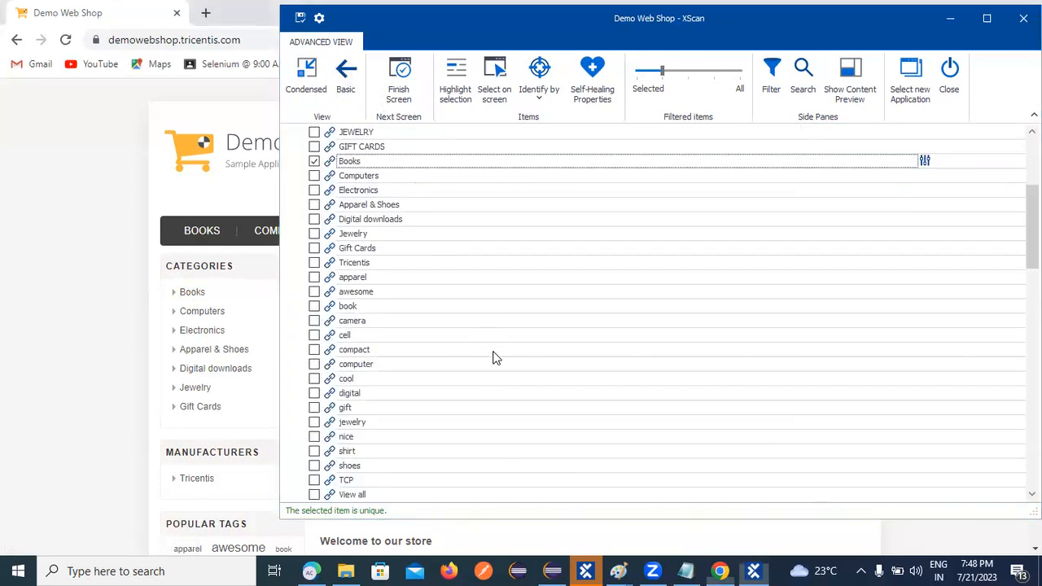
{"action": "left_click", "coordinate": [345, 79]}
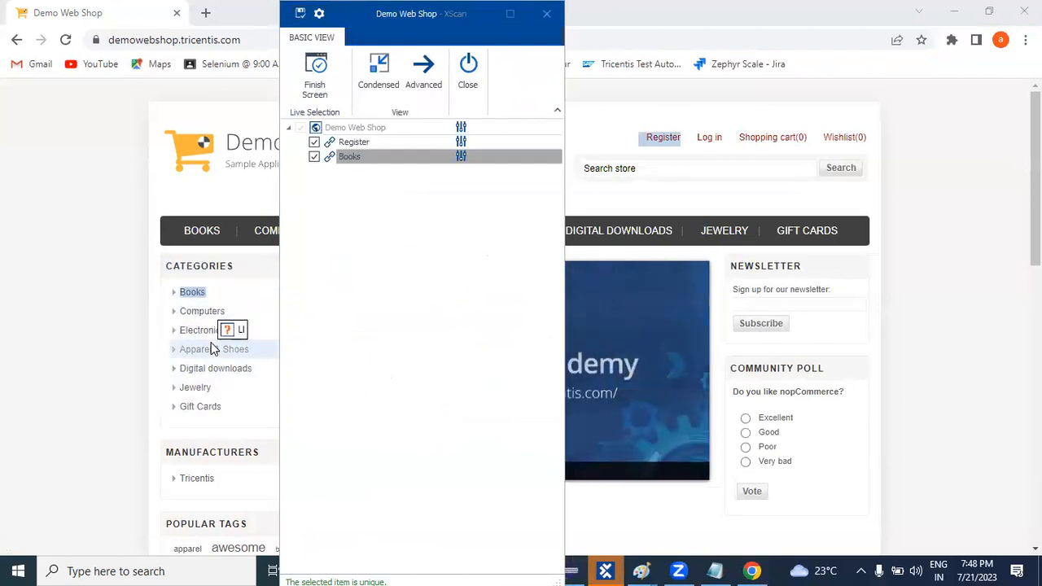
{"action": "left_click", "coordinate": [424, 72]}
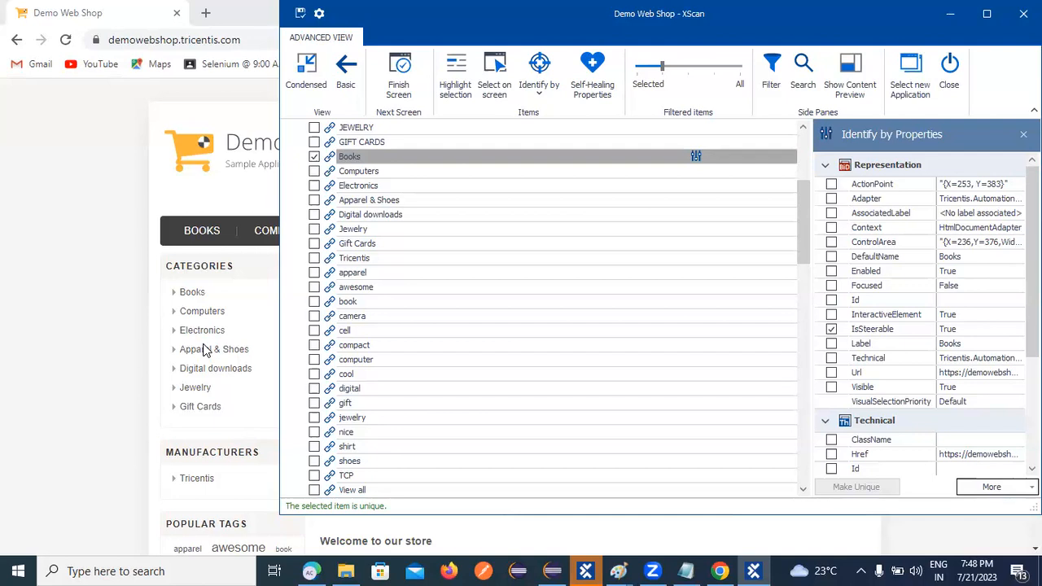
{"action": "left_click", "coordinate": [346, 76]}
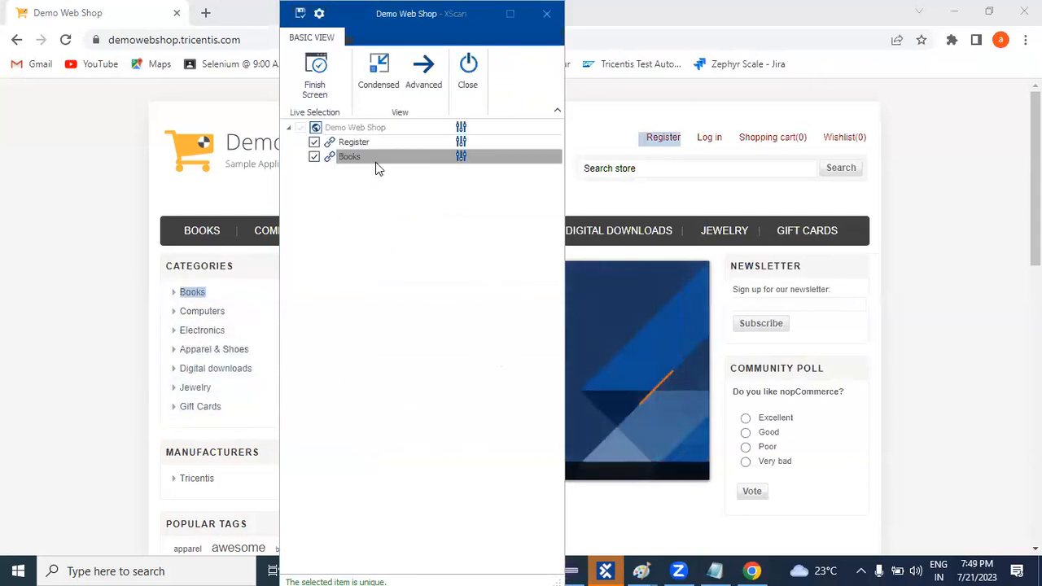
{"action": "left_click", "coordinate": [423, 71]}
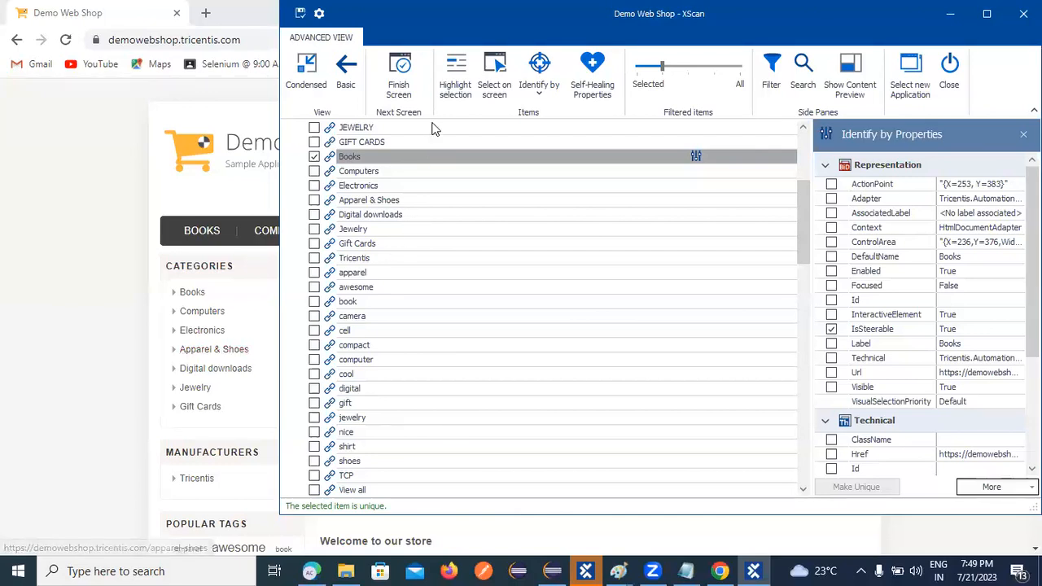
{"action": "left_click", "coordinate": [500, 84]}
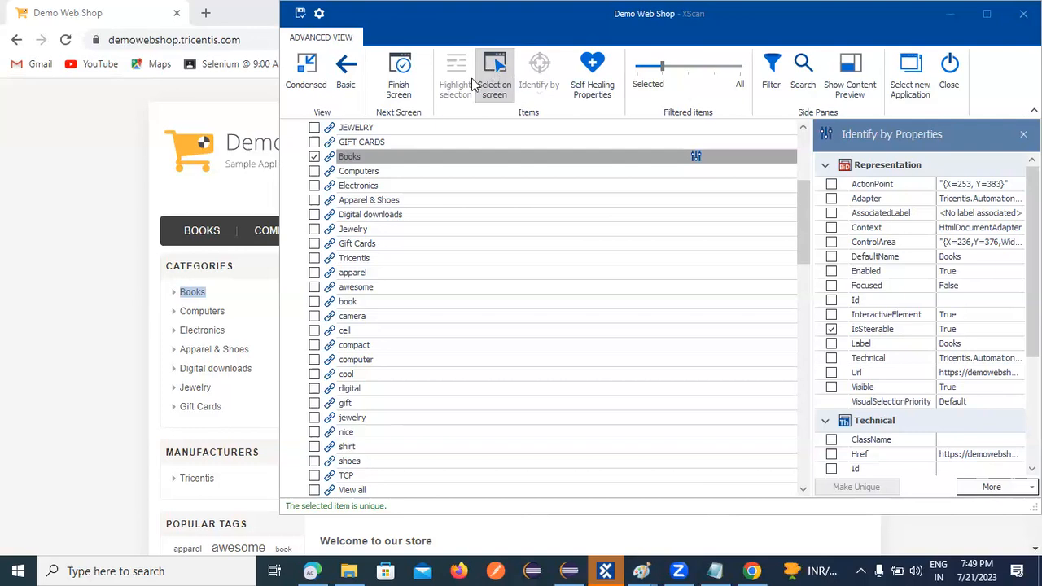
{"action": "left_click", "coordinate": [346, 72]}
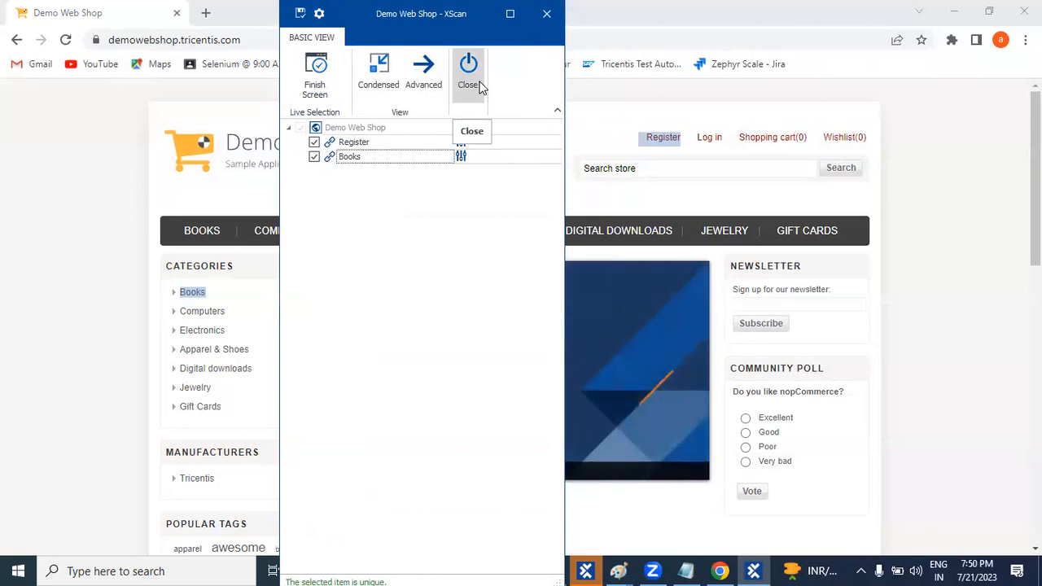
Go back to Advanced view with all scanned items and Books' identifying properties shown.
{"action": "left_click", "coordinate": [420, 75]}
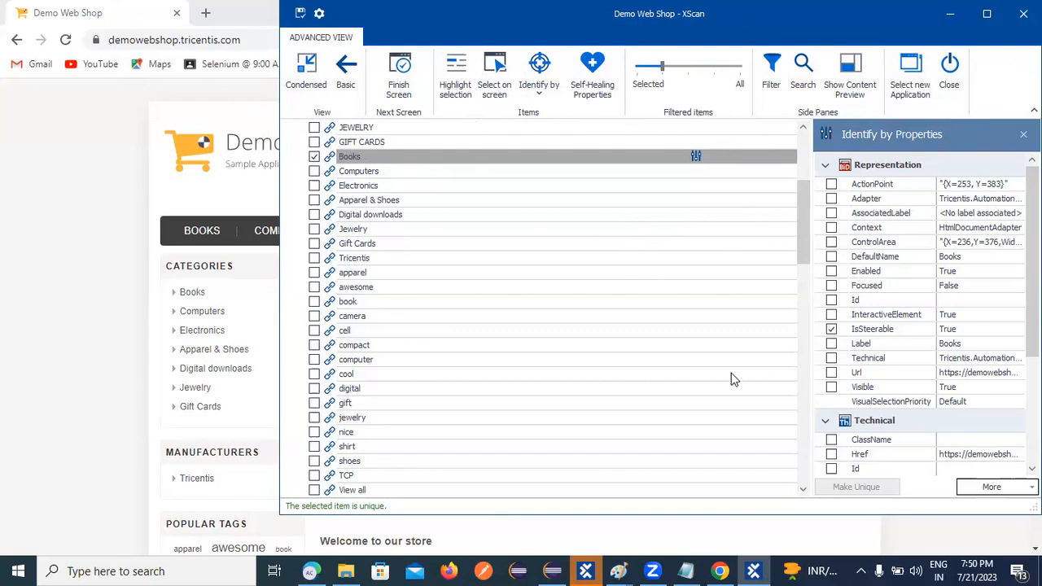
With Books still checked, switch XScan to the Condensed view over the web page.
{"action": "left_click", "coordinate": [319, 73]}
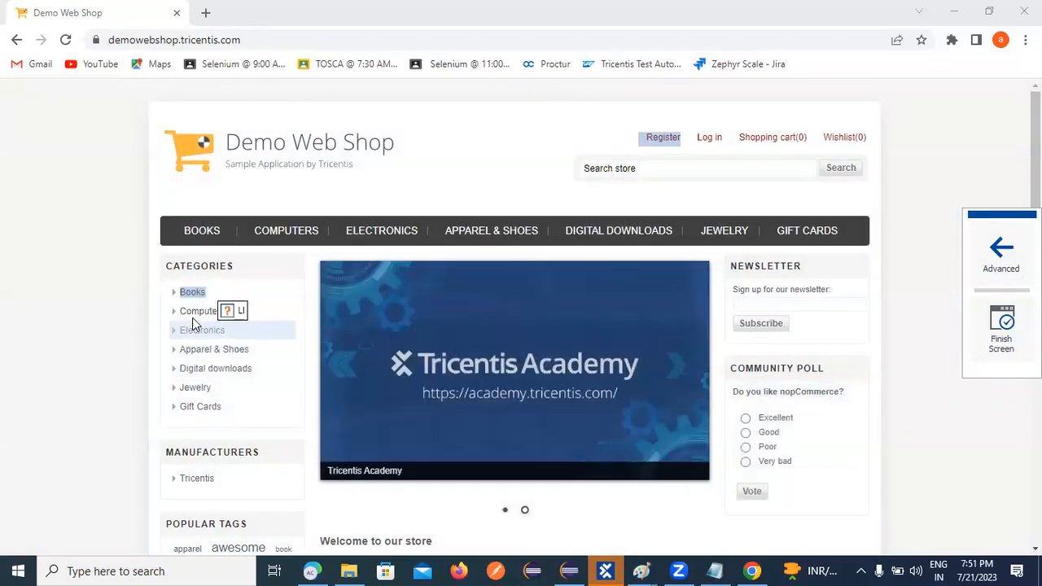
Capture Computers, Electronics, Apparel & Shoes, Digital downloads, Jewelry and Gift Cards links, then review items.
{"action": "left_click", "coordinate": [196, 316]}
{"action": "left_click", "coordinate": [197, 332]}
{"action": "left_click", "coordinate": [198, 352]}
{"action": "left_click", "coordinate": [198, 368]}
{"action": "left_click", "coordinate": [197, 391]}
{"action": "left_click", "coordinate": [224, 418]}
{"action": "left_click", "coordinate": [206, 406]}
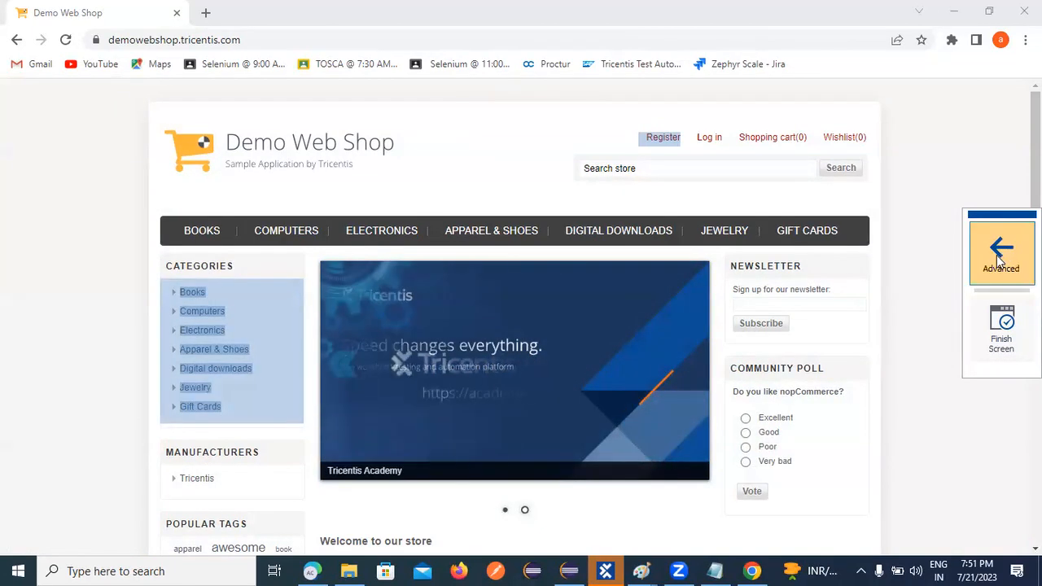
{"action": "left_click", "coordinate": [1002, 252]}
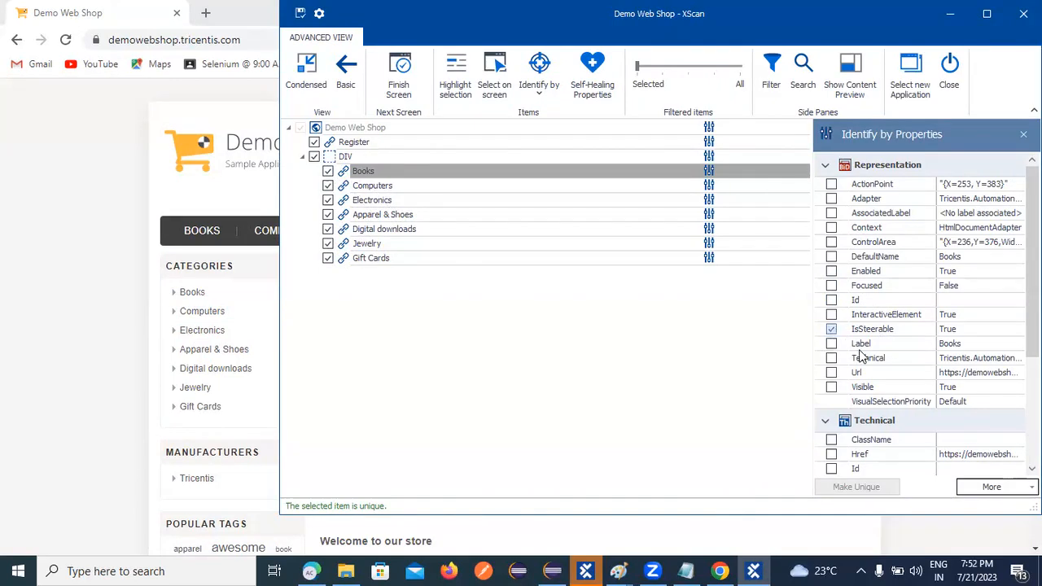
Identify the Books link by IsSteerable and switch XScan to the condensed Basic View.
{"action": "left_click", "coordinate": [832, 329]}
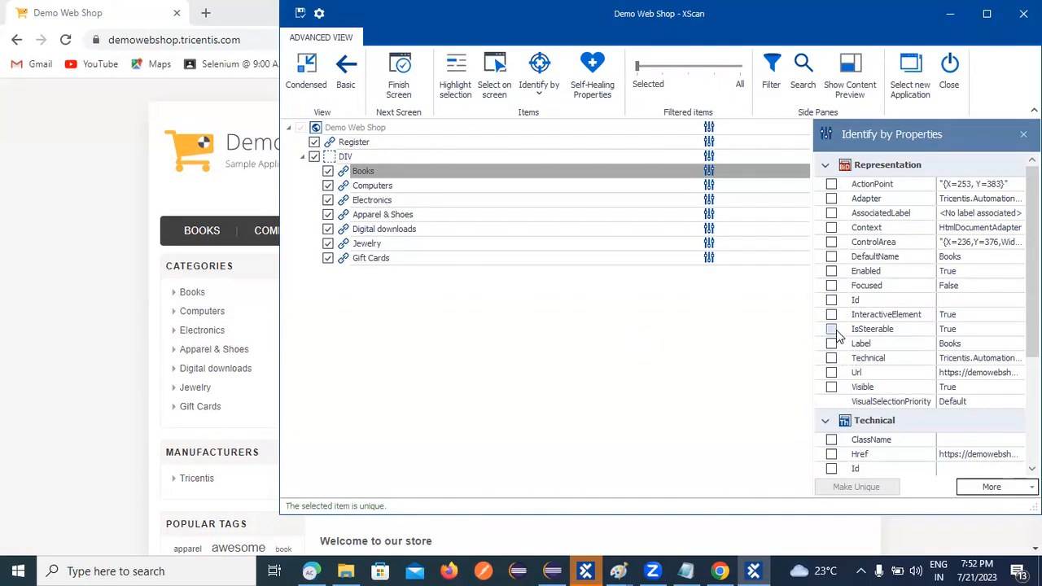
{"action": "left_click", "coordinate": [306, 77]}
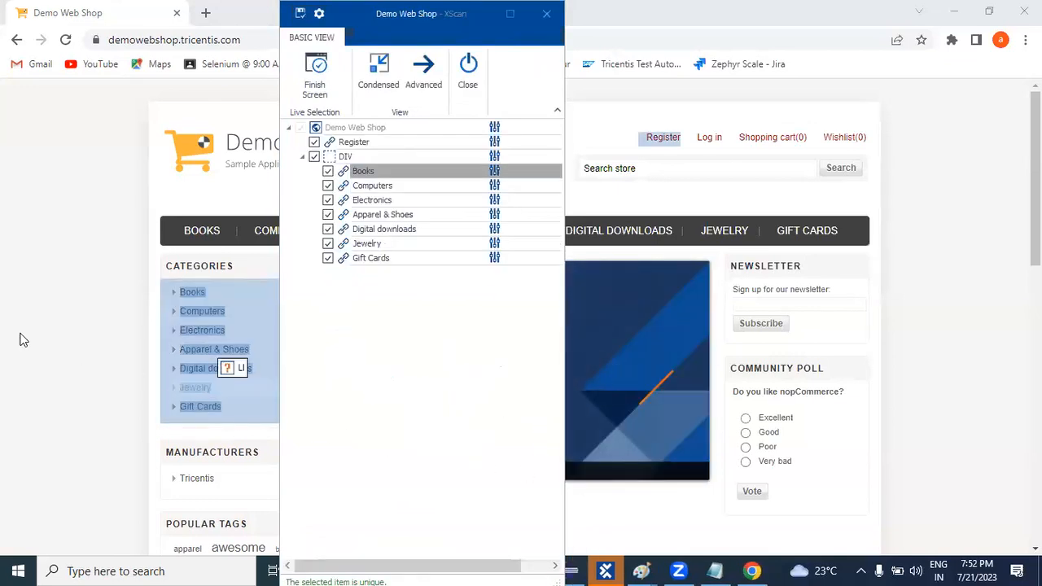
Add BODY to the scan and uncheck the Books, Electronics and Digital downloads links under DIV.
{"action": "left_click", "coordinate": [23, 341]}
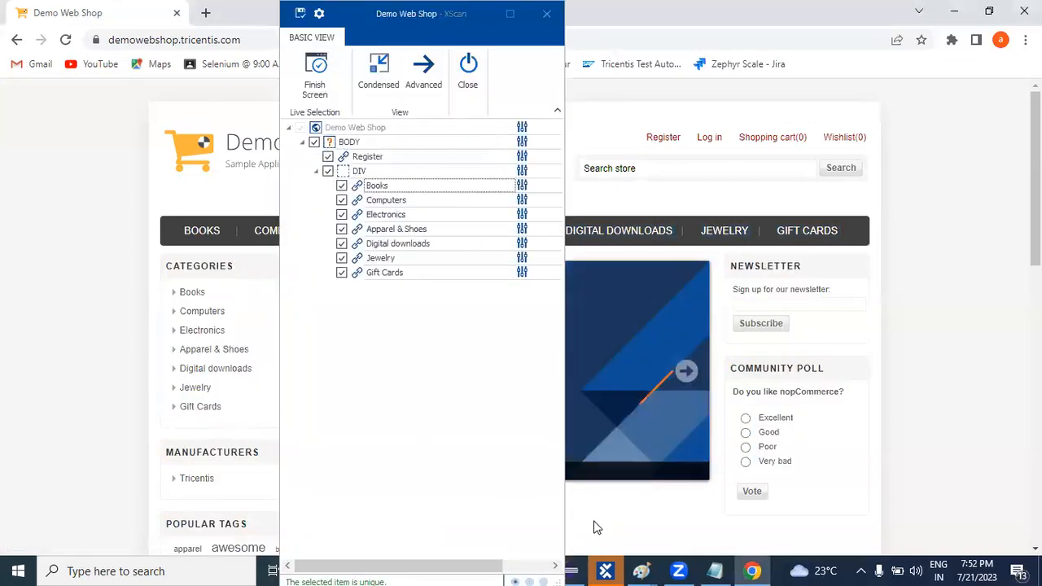
{"action": "left_click", "coordinate": [611, 570]}
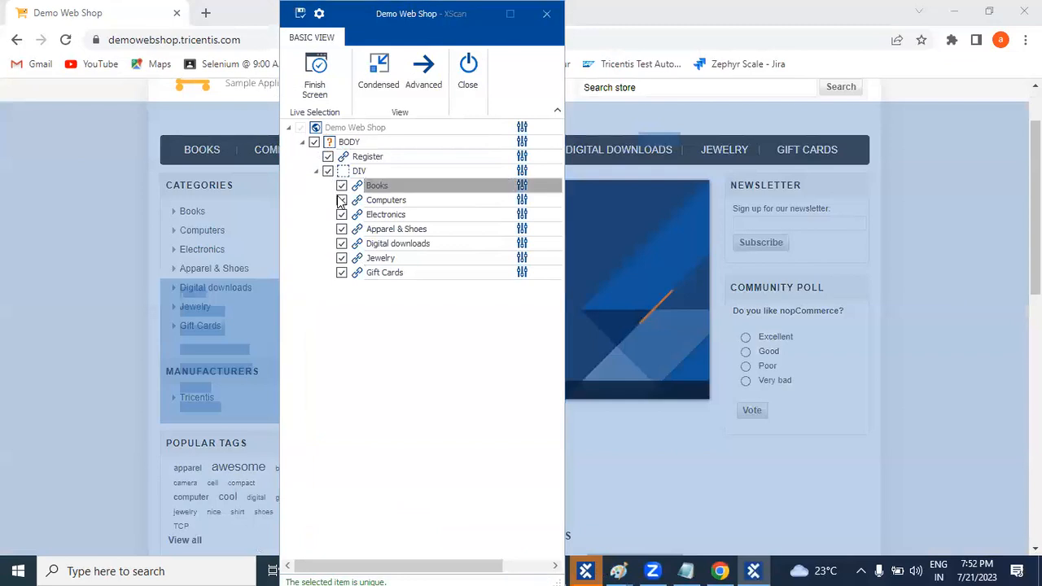
{"action": "left_click", "coordinate": [328, 171]}
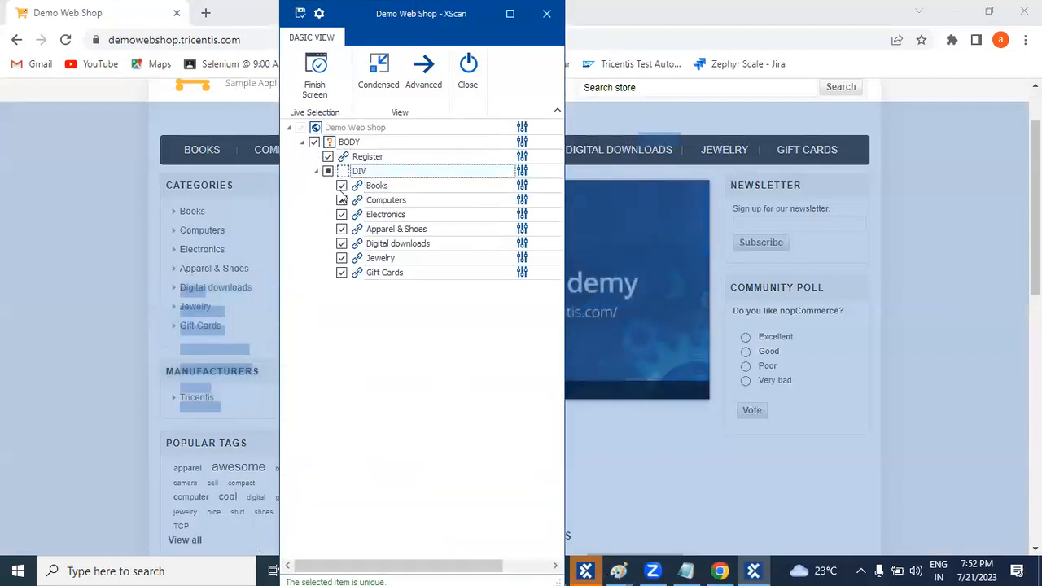
{"action": "left_click", "coordinate": [341, 186]}
{"action": "left_click", "coordinate": [342, 200]}
{"action": "left_click", "coordinate": [341, 214]}
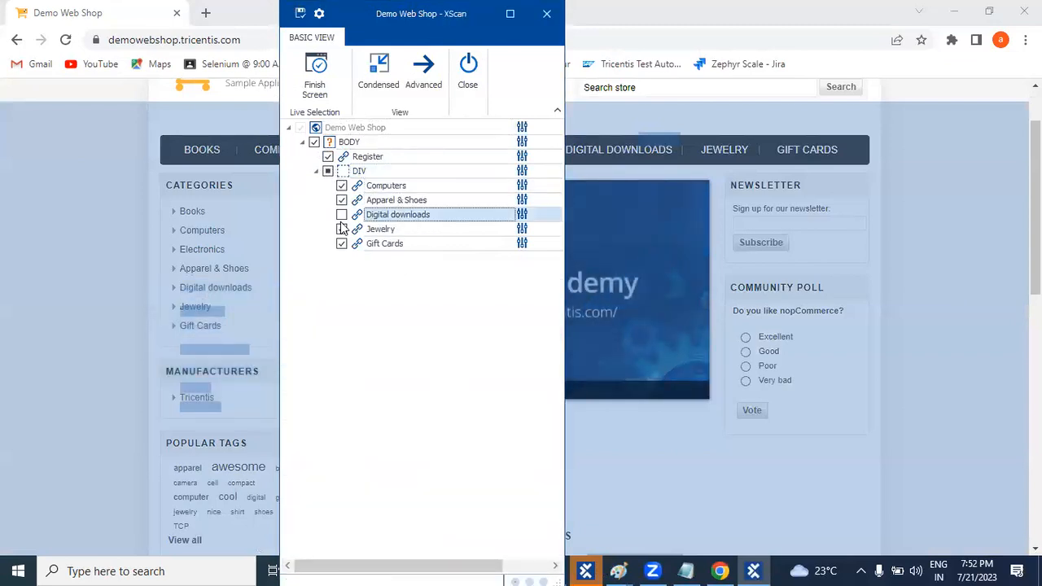
{"action": "left_click", "coordinate": [341, 229]}
Uncheck Jewelry, Gift Cards, Apparel & Shoes, Computers and DIV, then add the Computers link from the page.
{"action": "left_click", "coordinate": [341, 216]}
{"action": "left_click", "coordinate": [342, 214]}
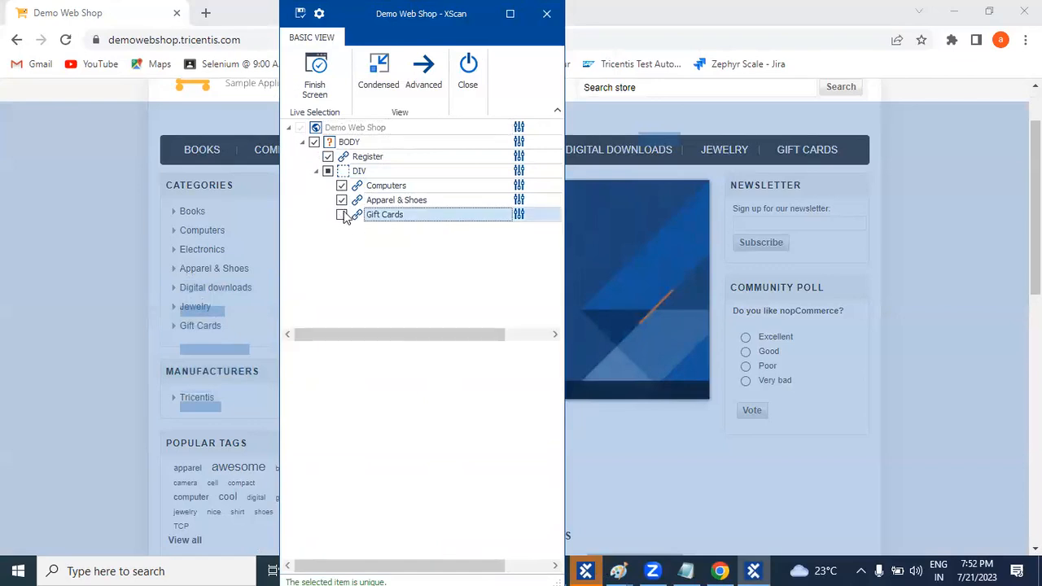
{"action": "left_click", "coordinate": [342, 199]}
{"action": "left_click", "coordinate": [341, 186]}
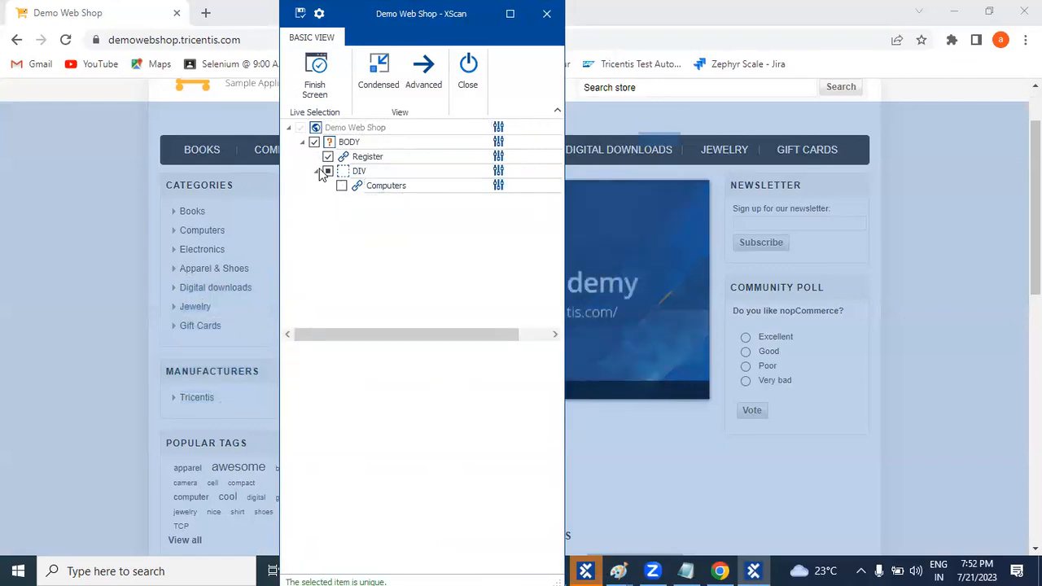
{"action": "left_click", "coordinate": [313, 142]}
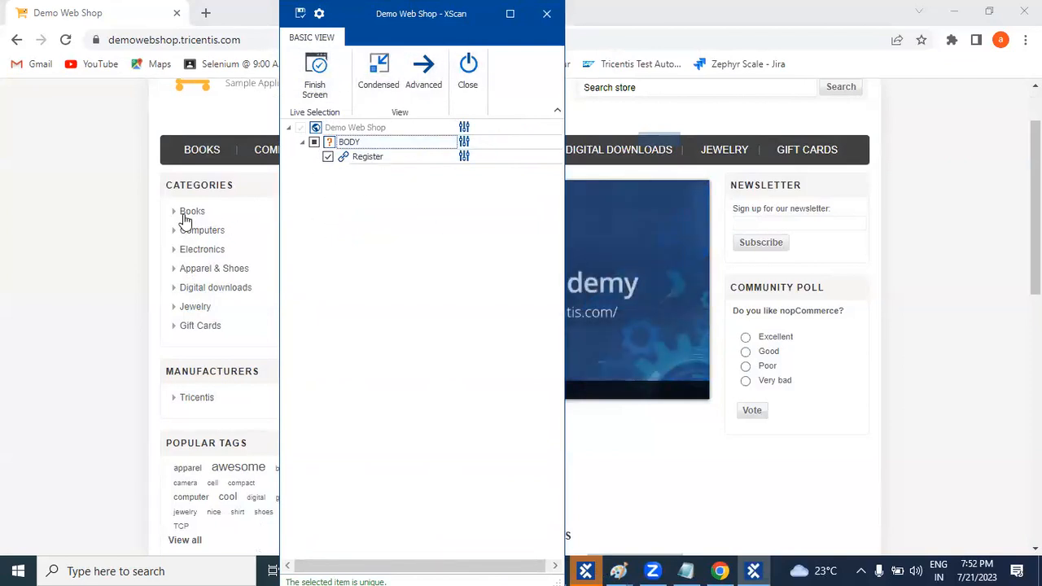
{"action": "left_click", "coordinate": [200, 234]}
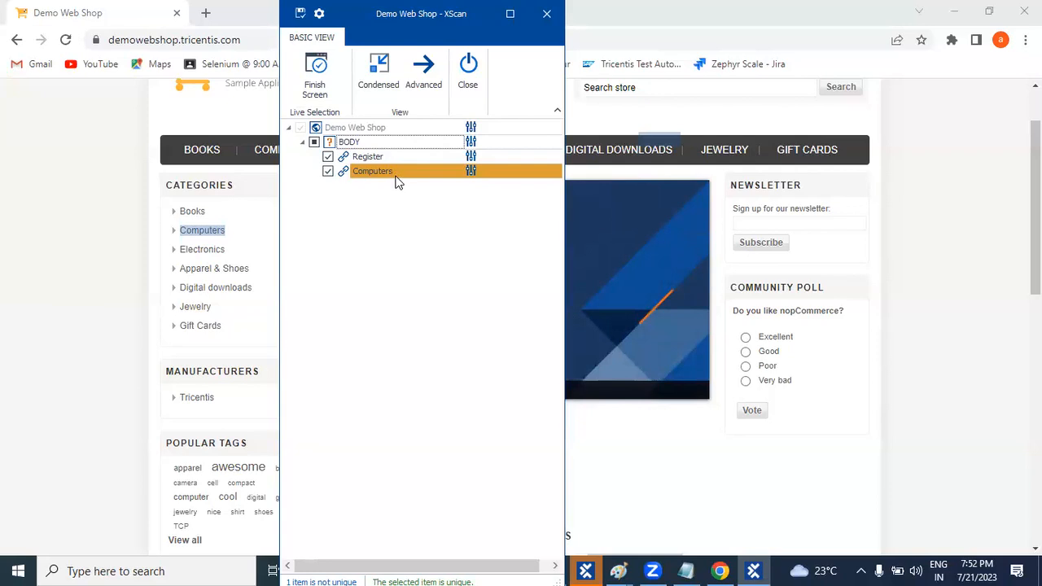
Capture the Electronics link from the page and show the Computers link's identifying properties.
{"action": "left_click", "coordinate": [203, 257]}
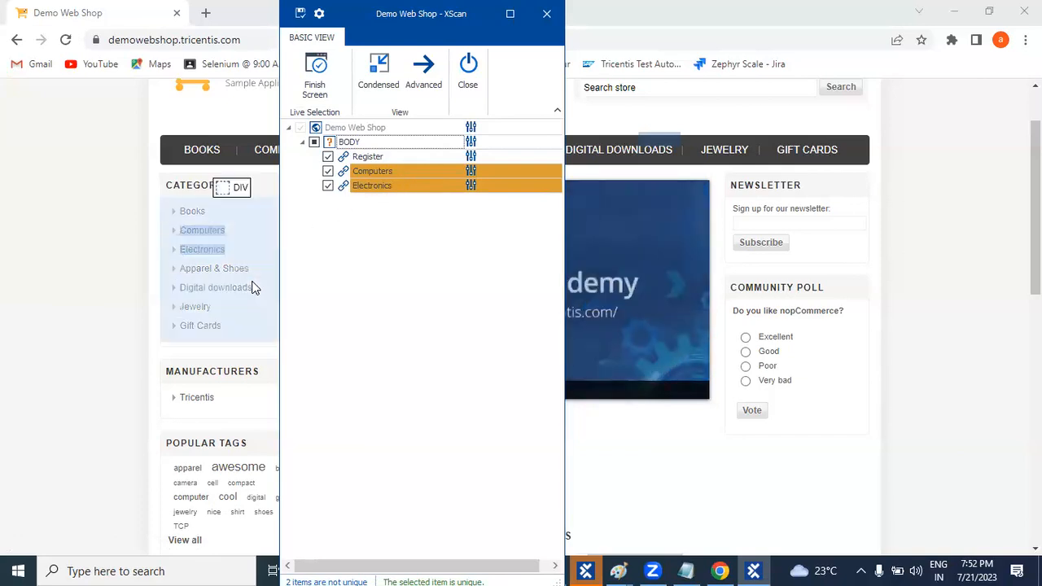
{"action": "left_click", "coordinate": [471, 171]}
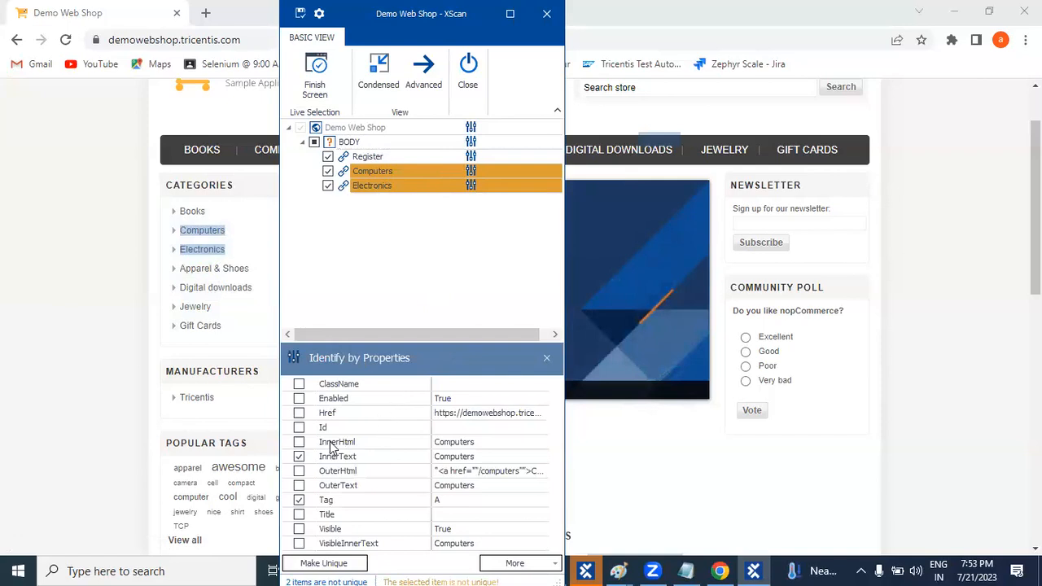
Try VisibleInnerText, Id and OuterHtml for Computers, untick each again, then switch XScan to Advanced view.
{"action": "left_click", "coordinate": [299, 544]}
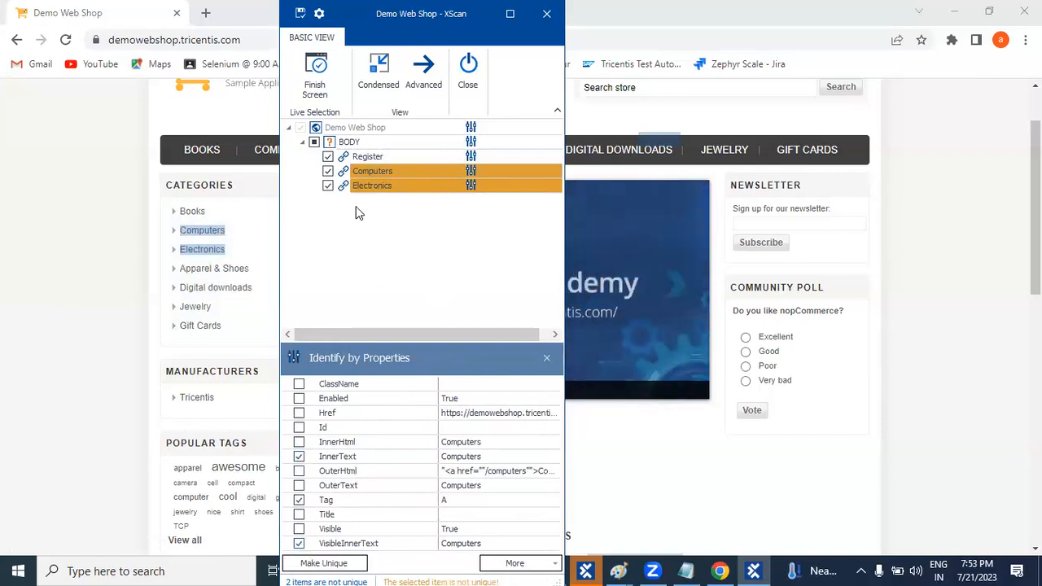
{"action": "left_click", "coordinate": [327, 544]}
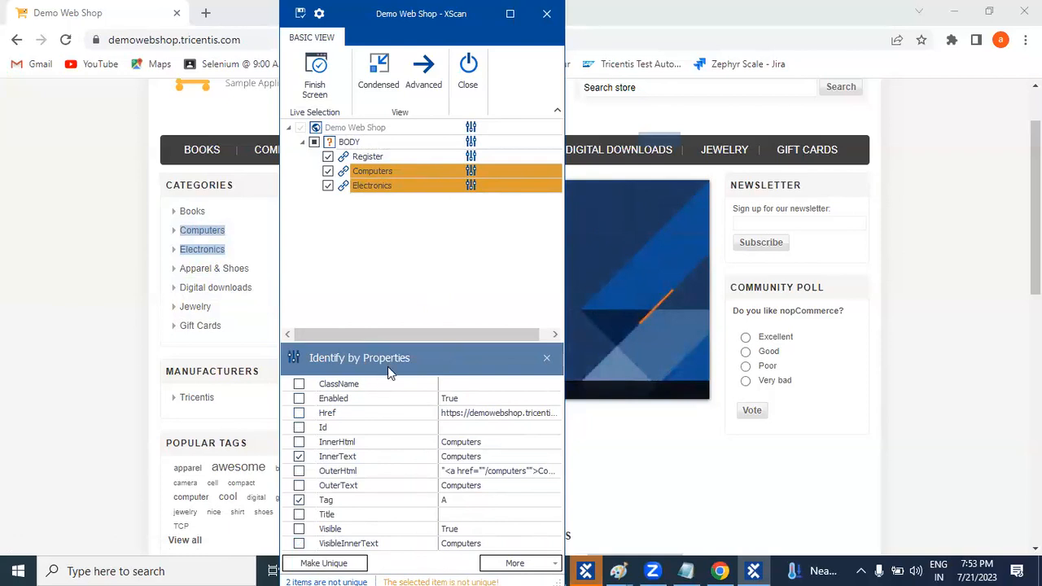
{"action": "left_click", "coordinate": [299, 429]}
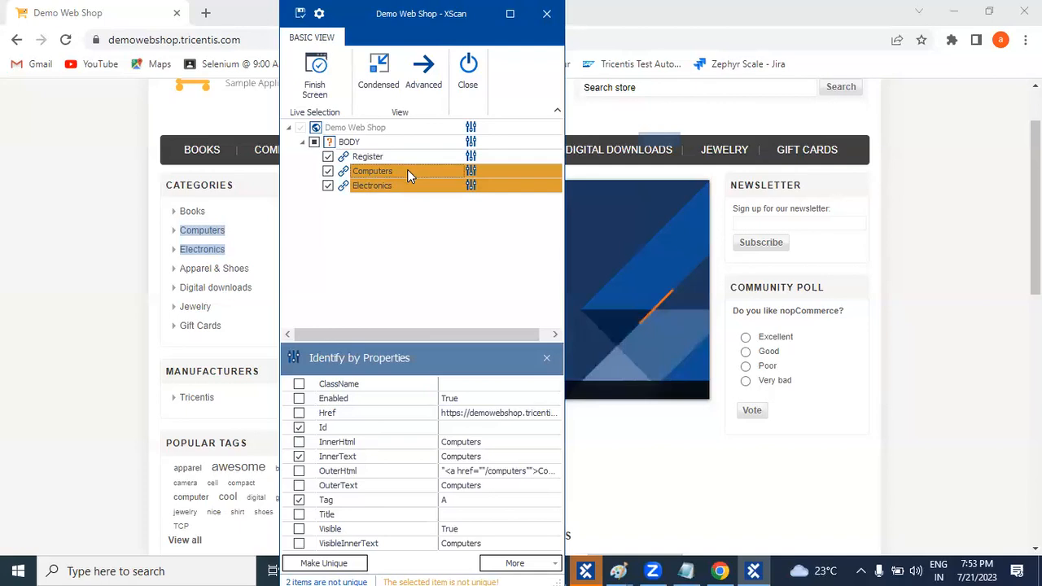
{"action": "left_click", "coordinate": [299, 427]}
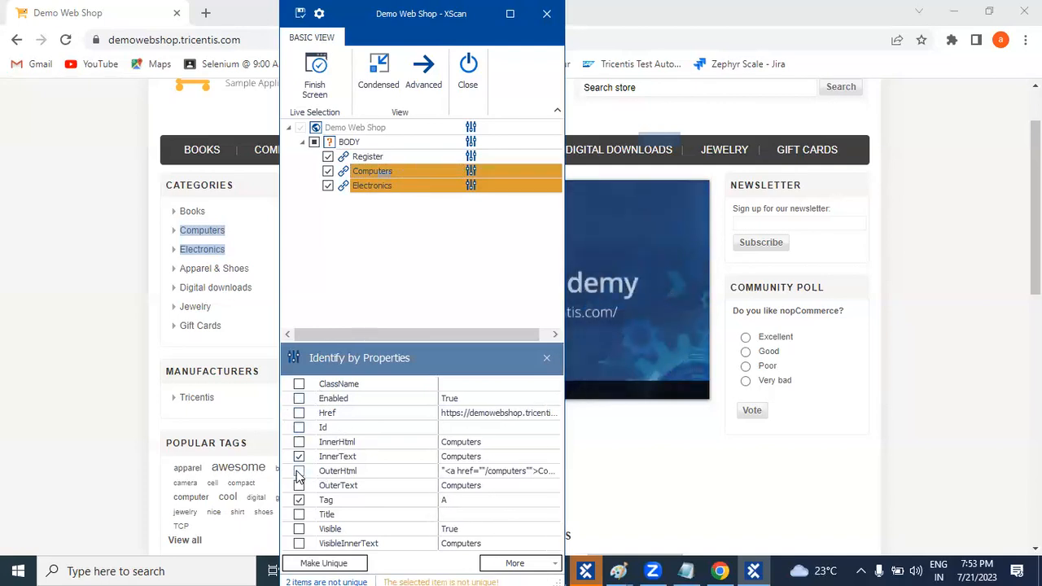
{"action": "left_click", "coordinate": [300, 472]}
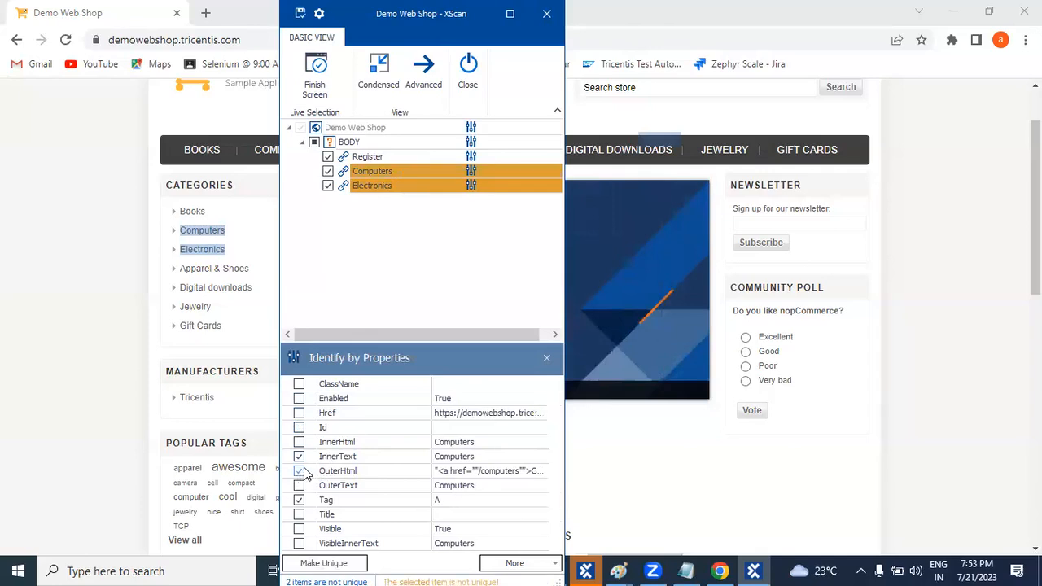
{"action": "left_click", "coordinate": [299, 471]}
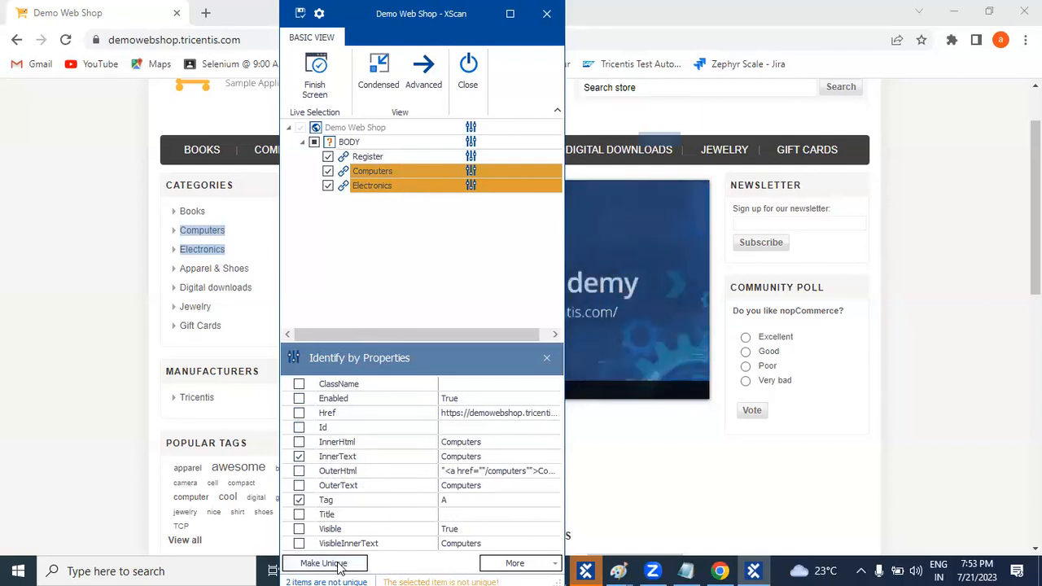
{"action": "left_click", "coordinate": [424, 72]}
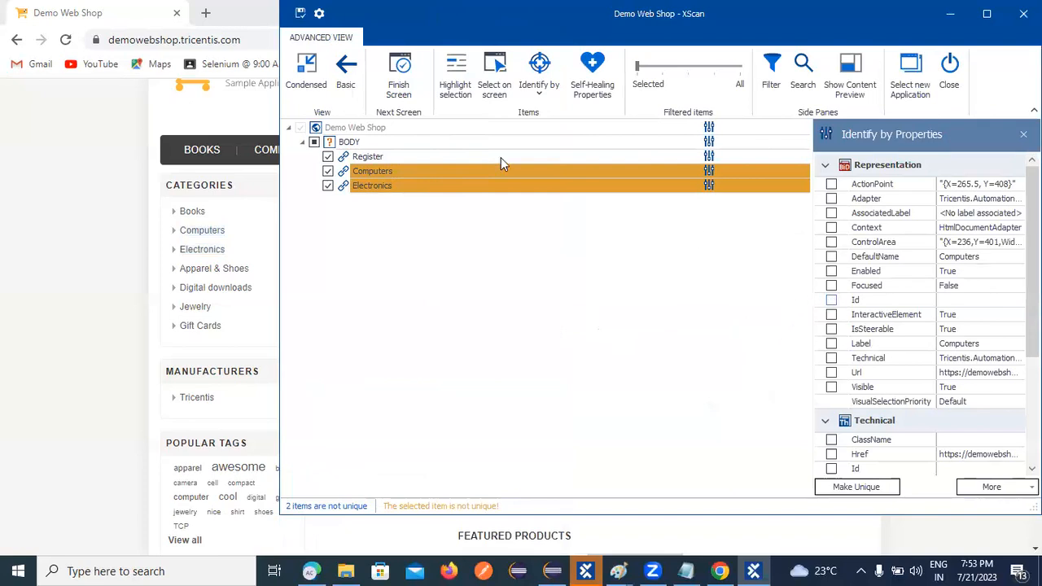
{"action": "left_click", "coordinate": [832, 330]}
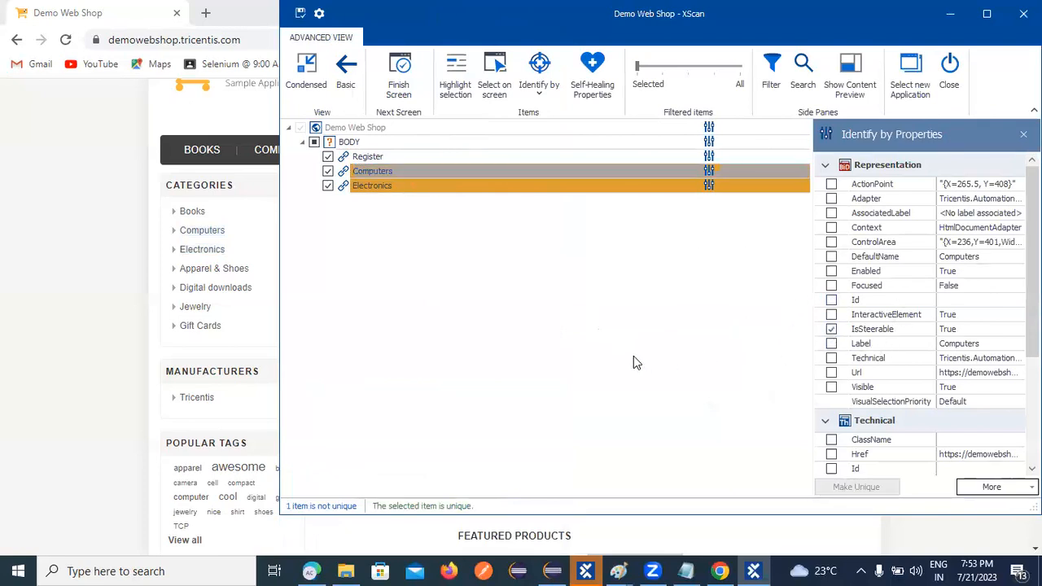
{"action": "left_click", "coordinate": [397, 189]}
{"action": "left_click", "coordinate": [831, 330]}
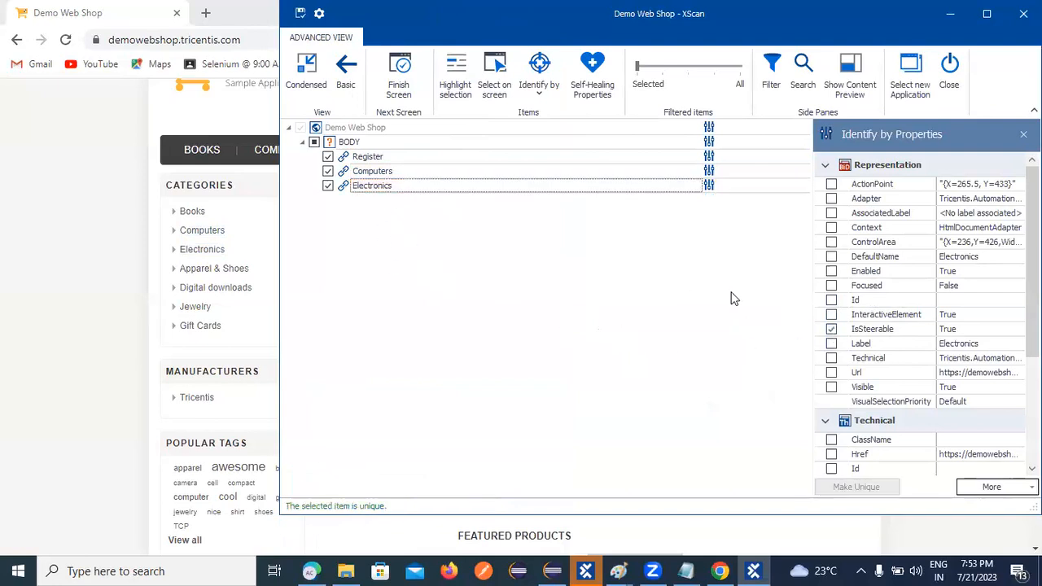
{"action": "left_click", "coordinate": [831, 329]}
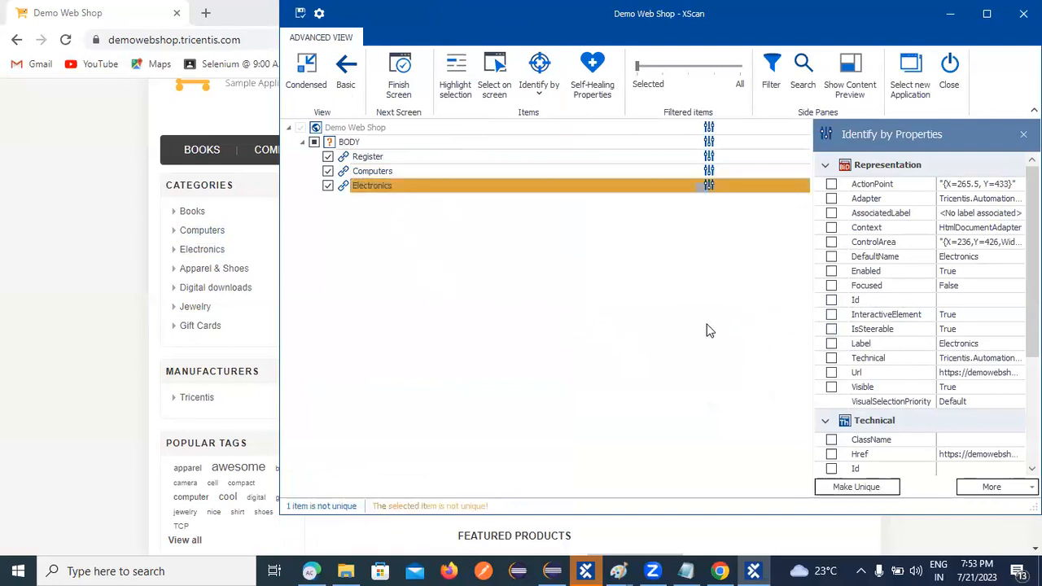
{"action": "left_click", "coordinate": [364, 175]}
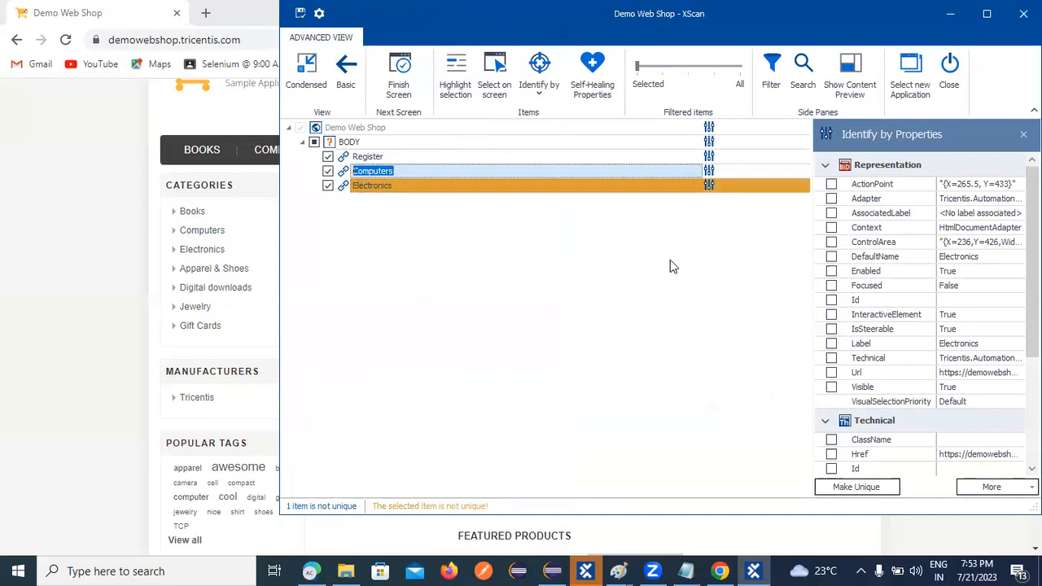
{"action": "left_click", "coordinate": [832, 329]}
{"action": "left_click", "coordinate": [832, 329]}
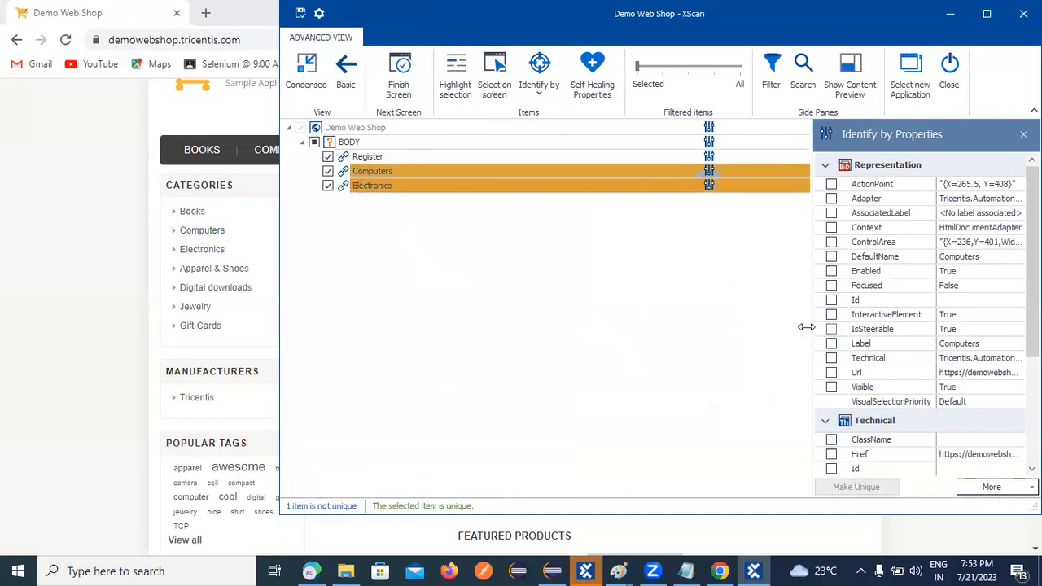
{"action": "left_click", "coordinate": [315, 87]}
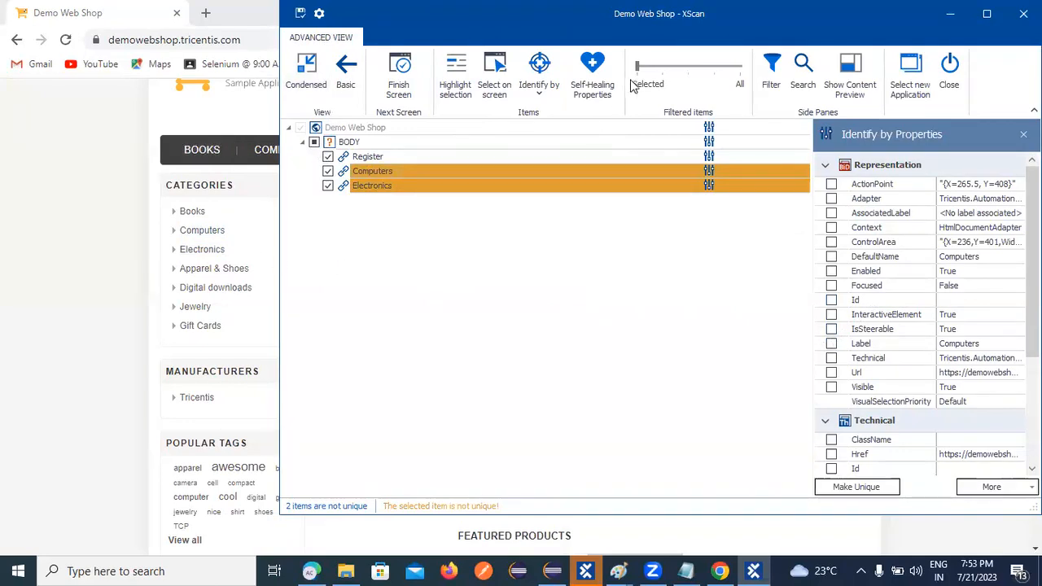
{"action": "left_click_drag", "start_coordinate": [578, 32], "coordinate": [678, 119]}
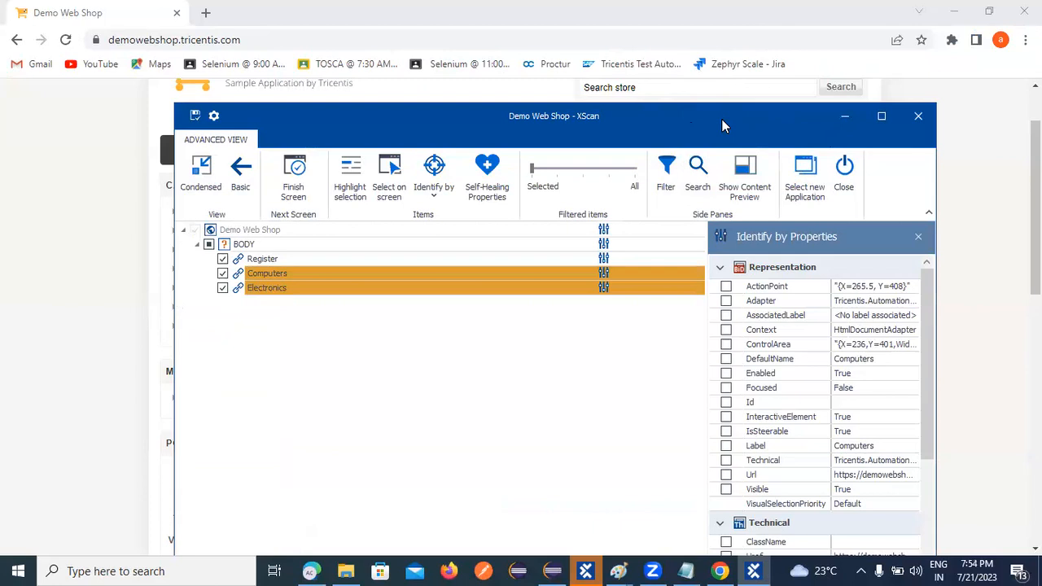
{"action": "left_click_drag", "start_coordinate": [524, 116], "coordinate": [494, 59]}
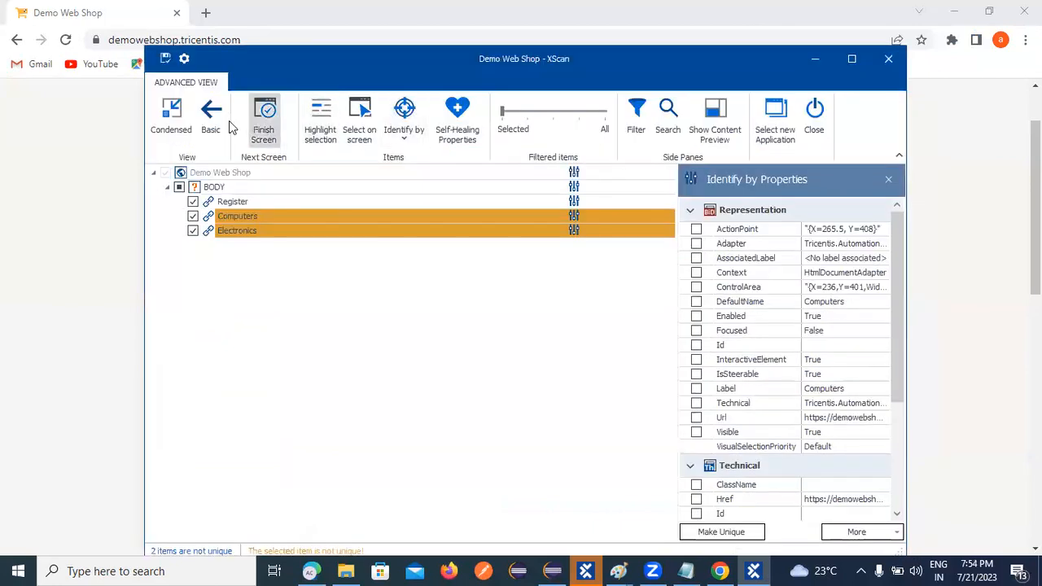
{"action": "left_click", "coordinate": [172, 114]}
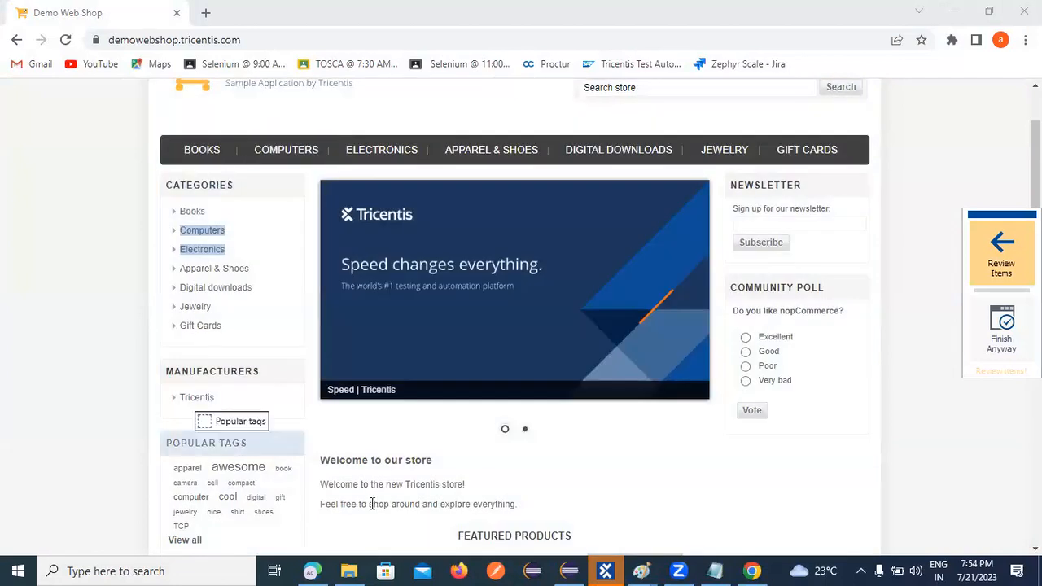
{"action": "left_click", "coordinate": [1002, 252]}
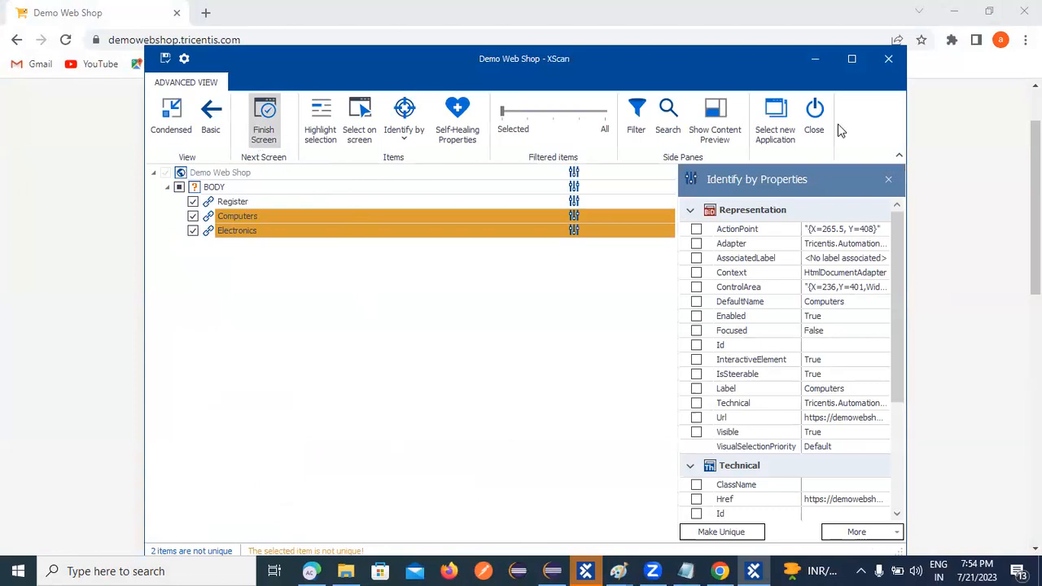
Minimize XScan and open the Demo Web Shop sign-in page, confirming Leave.
{"action": "left_click", "coordinate": [815, 59]}
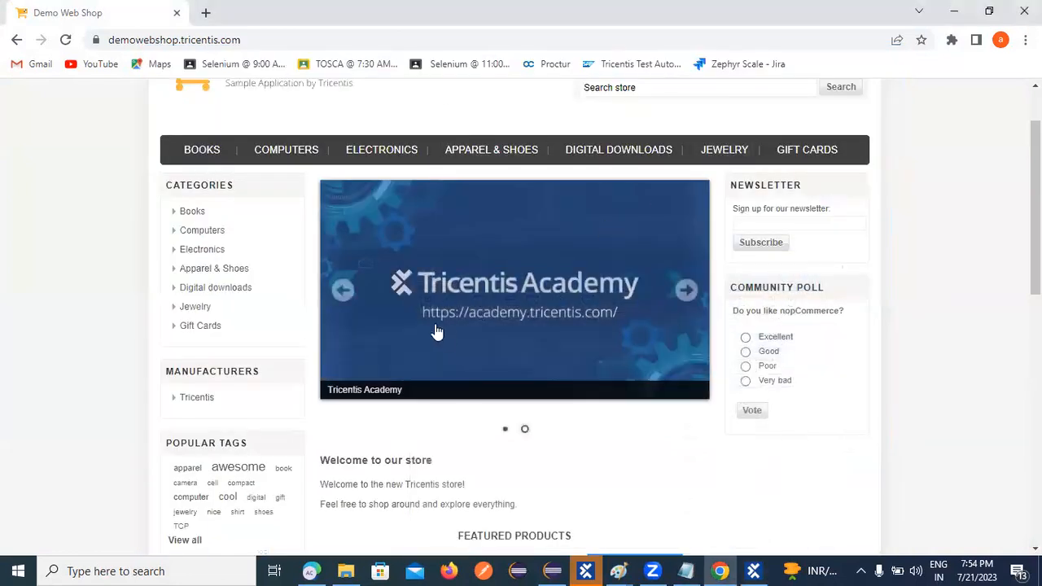
{"action": "scroll", "coordinate": [649, 317], "scroll_direction": "up", "scroll_amount": 1}
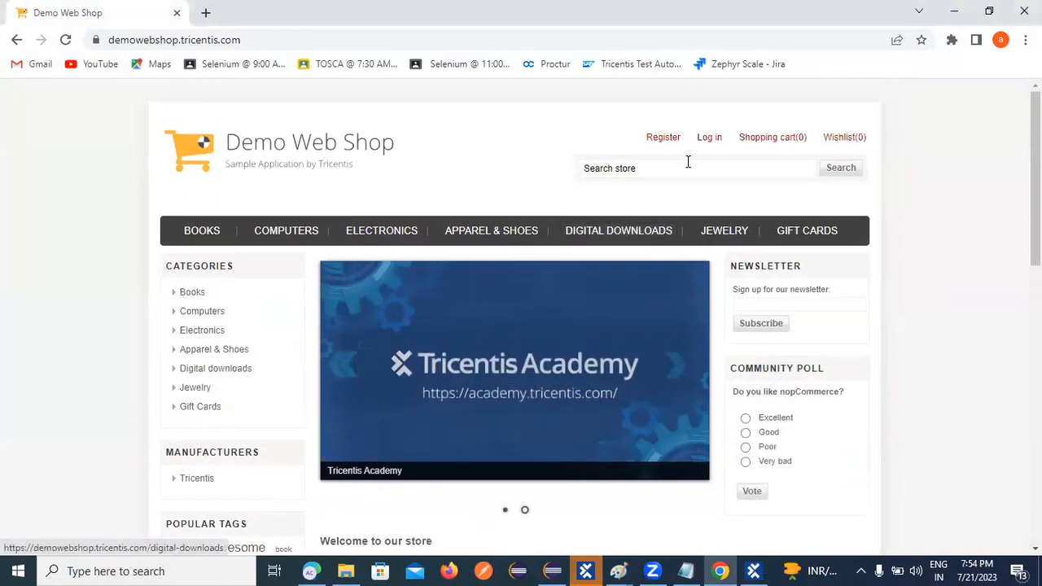
{"action": "left_click", "coordinate": [706, 140]}
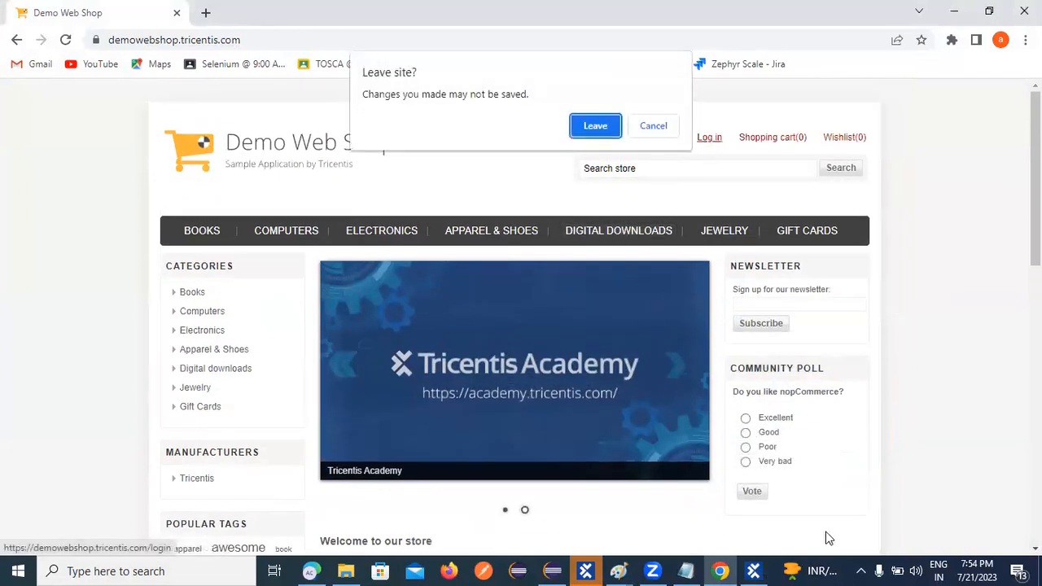
{"action": "left_click", "coordinate": [594, 127]}
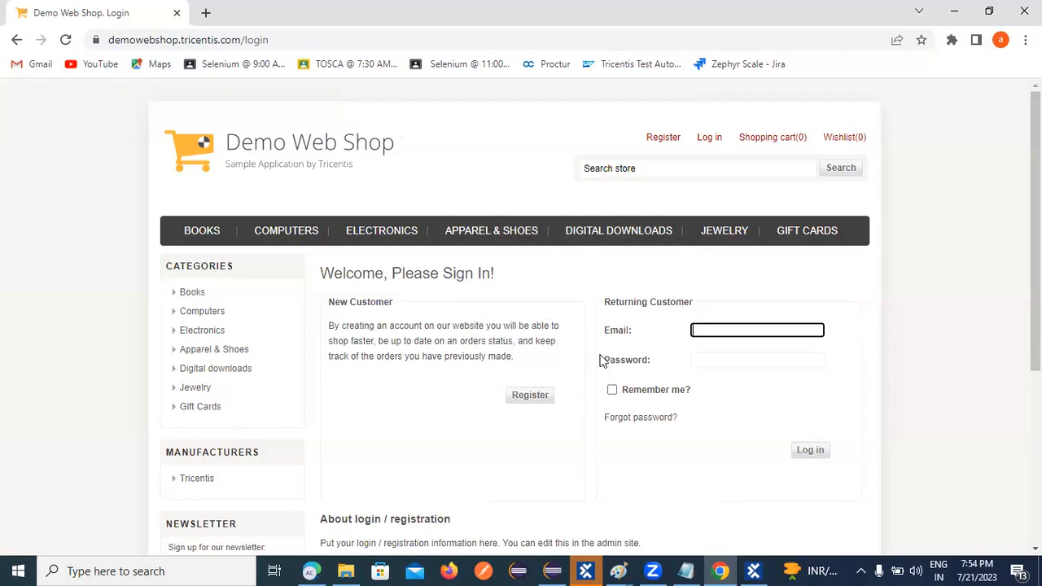
Sign in with a saved e-mail and empty password, then return to the XScan window.
{"action": "left_click", "coordinate": [707, 323]}
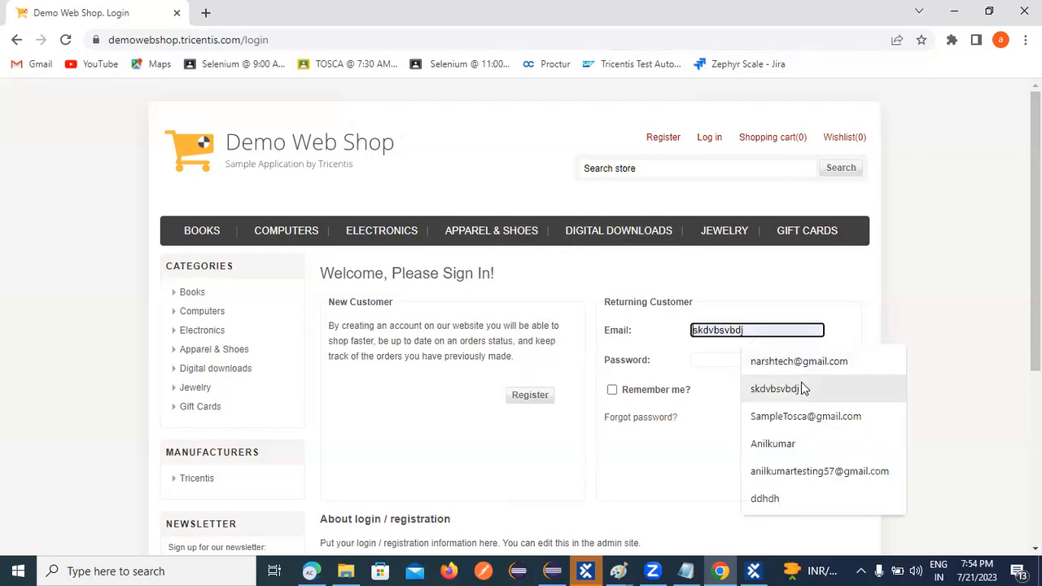
{"action": "left_click", "coordinate": [798, 361]}
{"action": "left_click", "coordinate": [735, 360]}
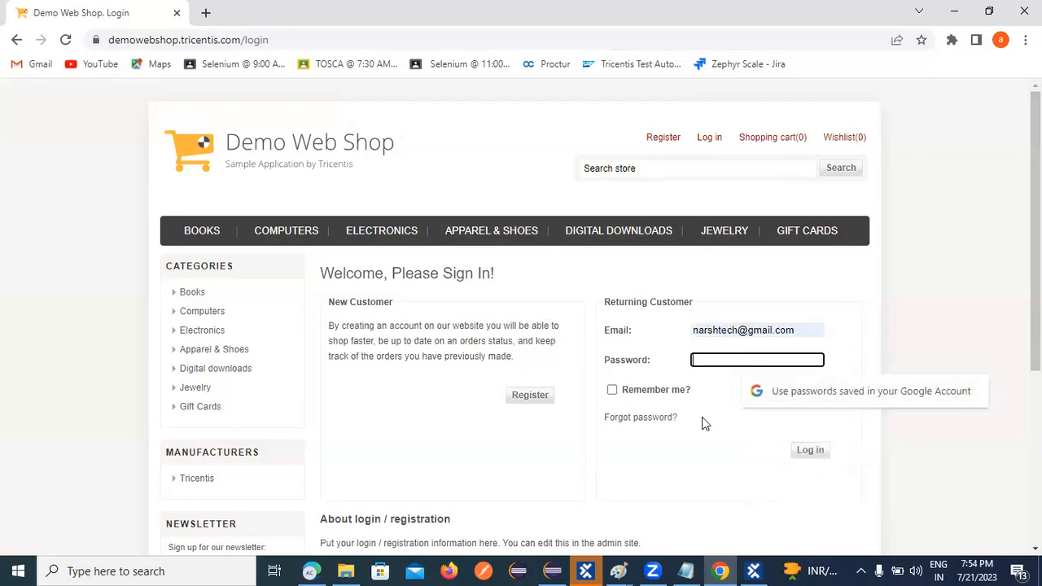
{"action": "left_click", "coordinate": [810, 453]}
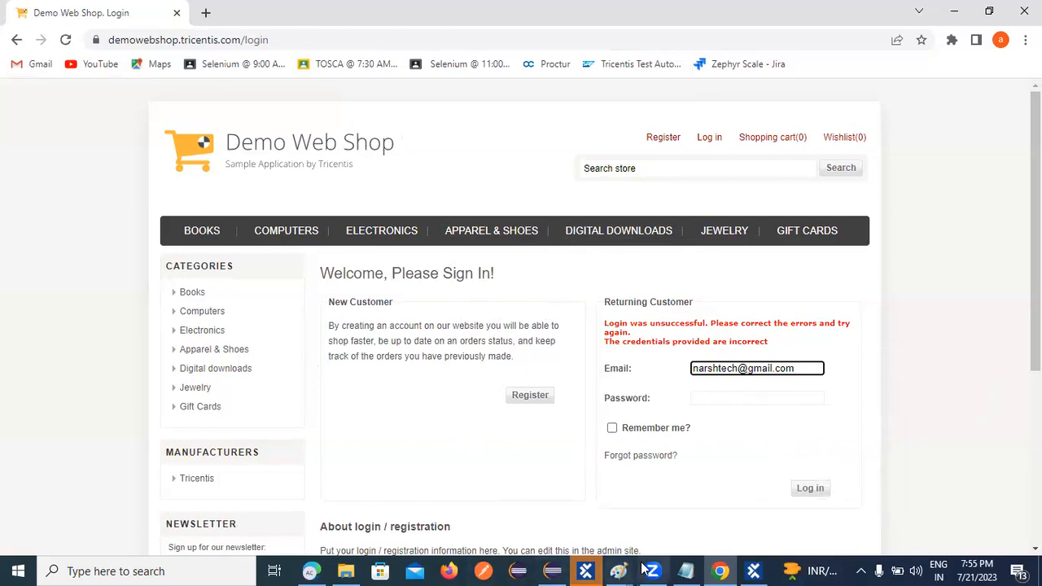
{"action": "mouse_move", "coordinate": [636, 570]}
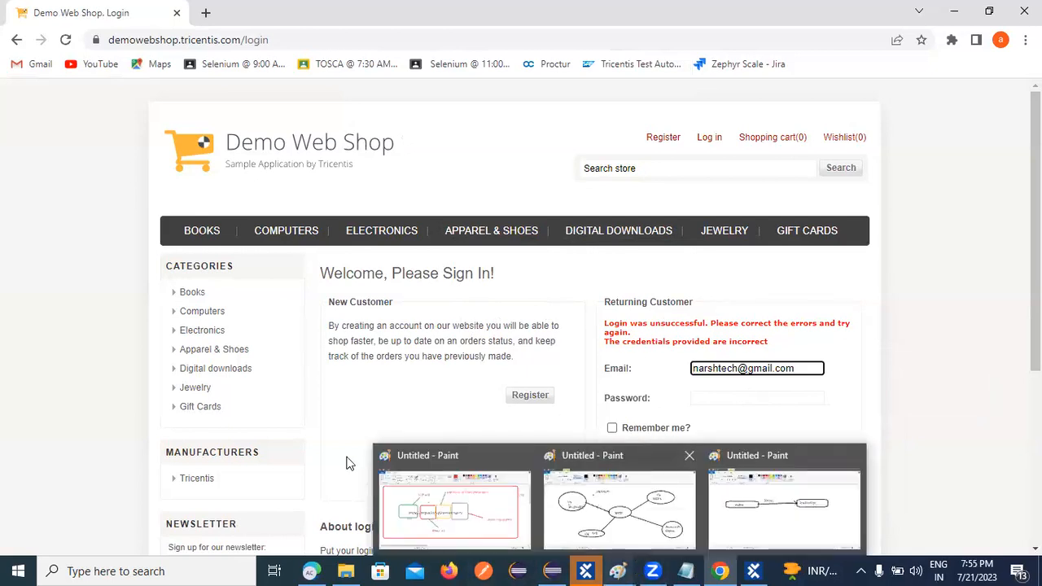
{"action": "left_click", "coordinate": [752, 570]}
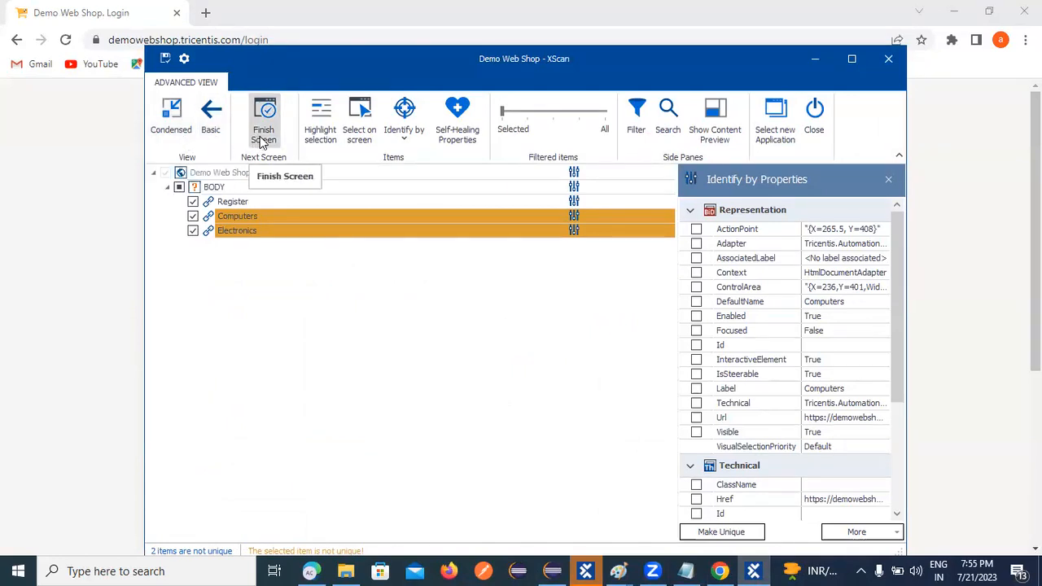
Highlight the Computers and Electronics selection, open the shop's COMPUTERS page, then bring XScan forward via Tosca Commander.
{"action": "left_click", "coordinate": [325, 142]}
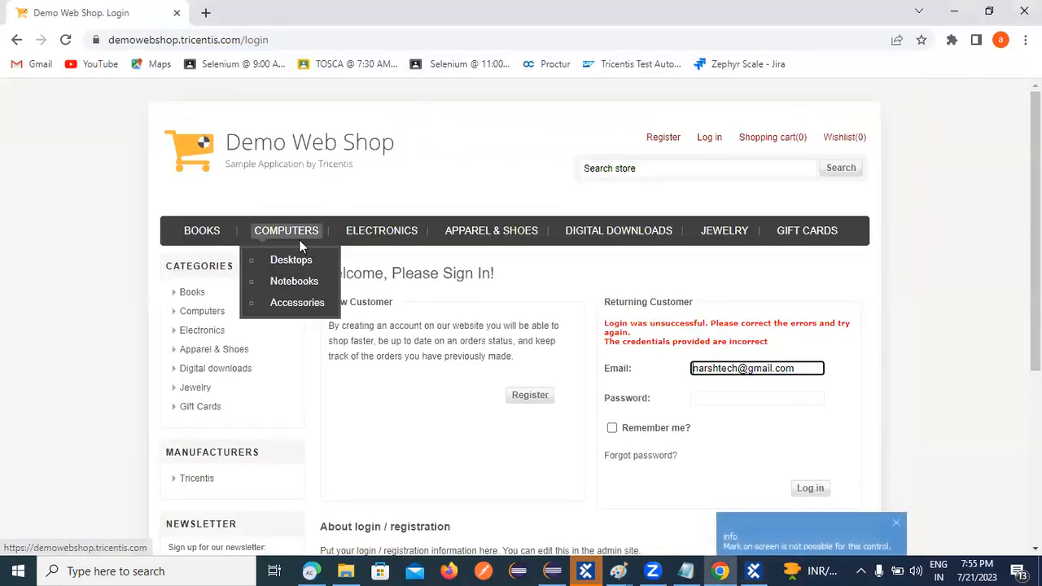
{"action": "left_click", "coordinate": [287, 233]}
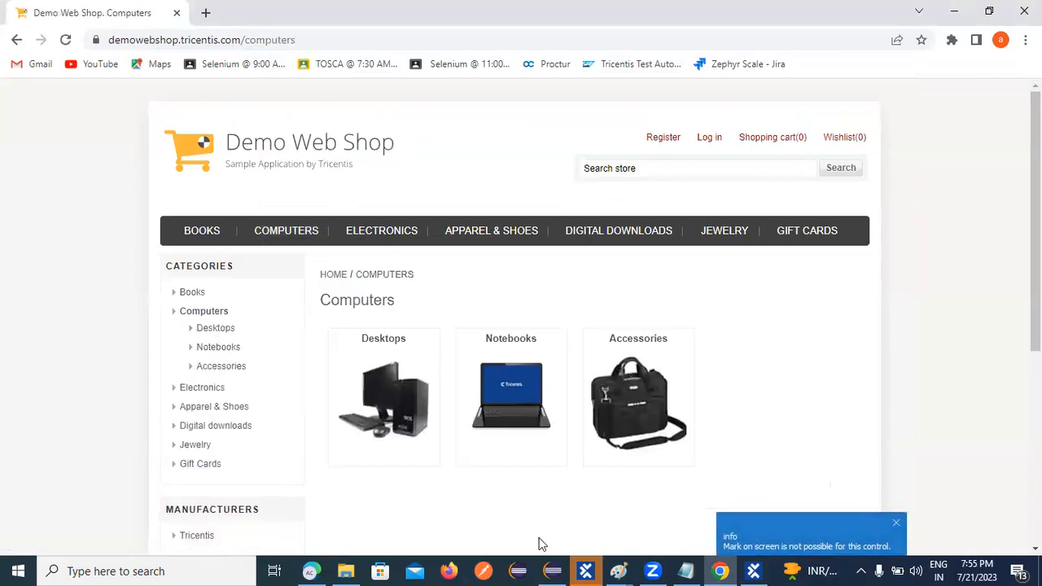
{"action": "left_click", "coordinate": [586, 570]}
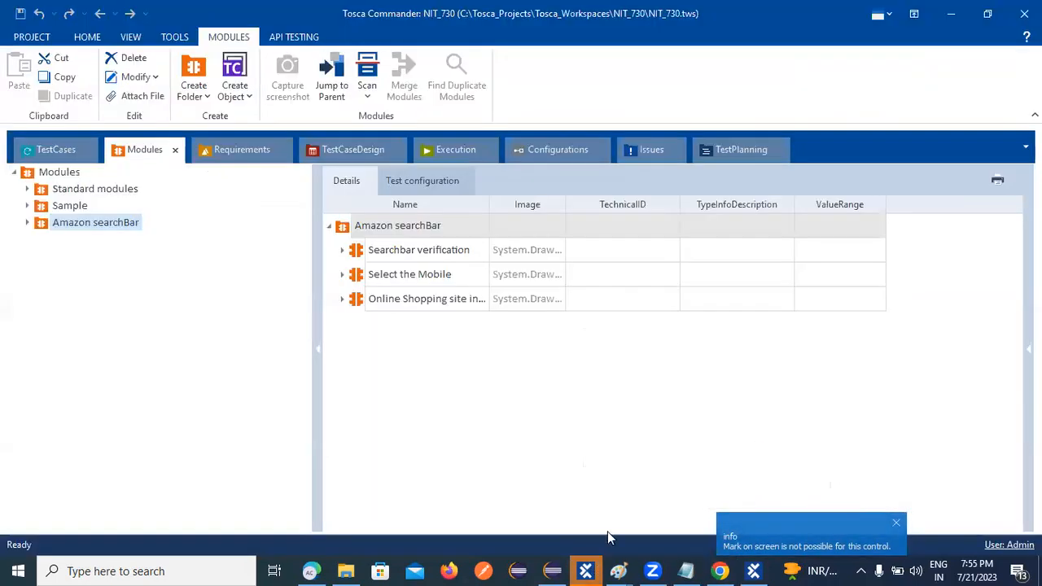
{"action": "left_click", "coordinate": [753, 571]}
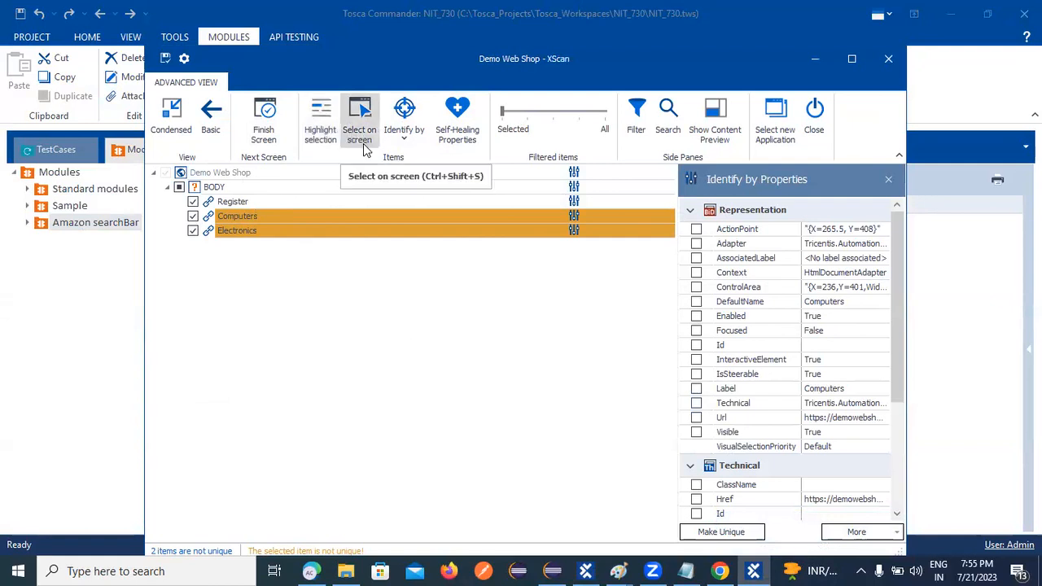
Retry Select on screen, dismiss both connection-lost errors, and close XScan without saving changes.
{"action": "left_click", "coordinate": [363, 136]}
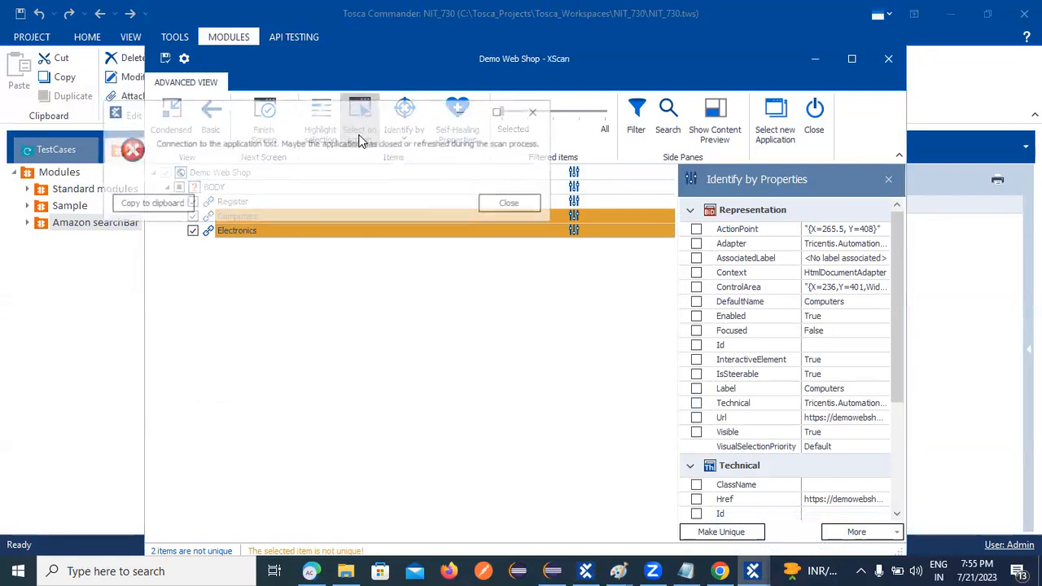
{"action": "left_click", "coordinate": [536, 111]}
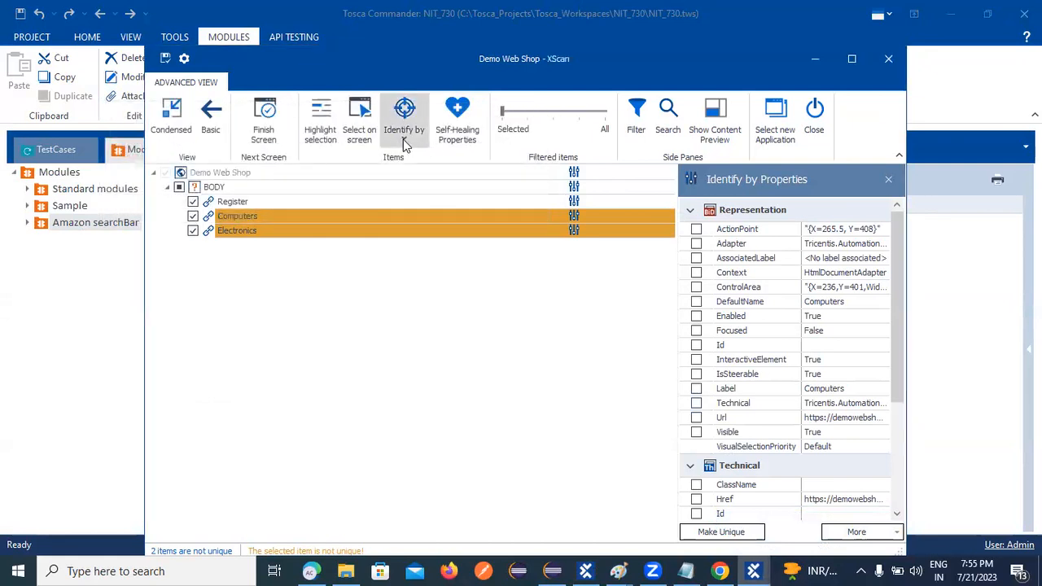
{"action": "left_click", "coordinate": [720, 571]}
{"action": "left_click", "coordinate": [753, 571]}
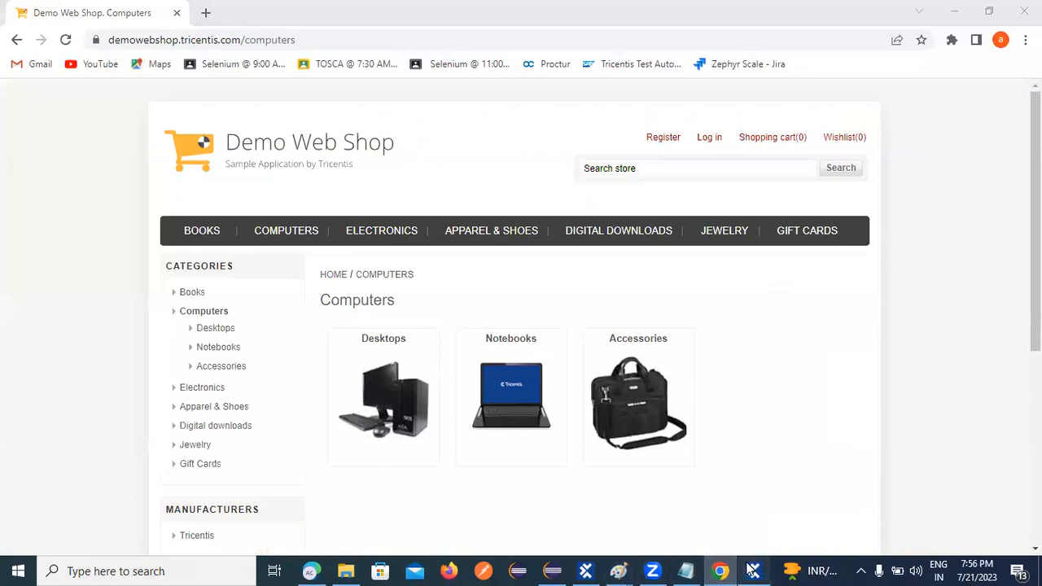
{"action": "left_click", "coordinate": [359, 118]}
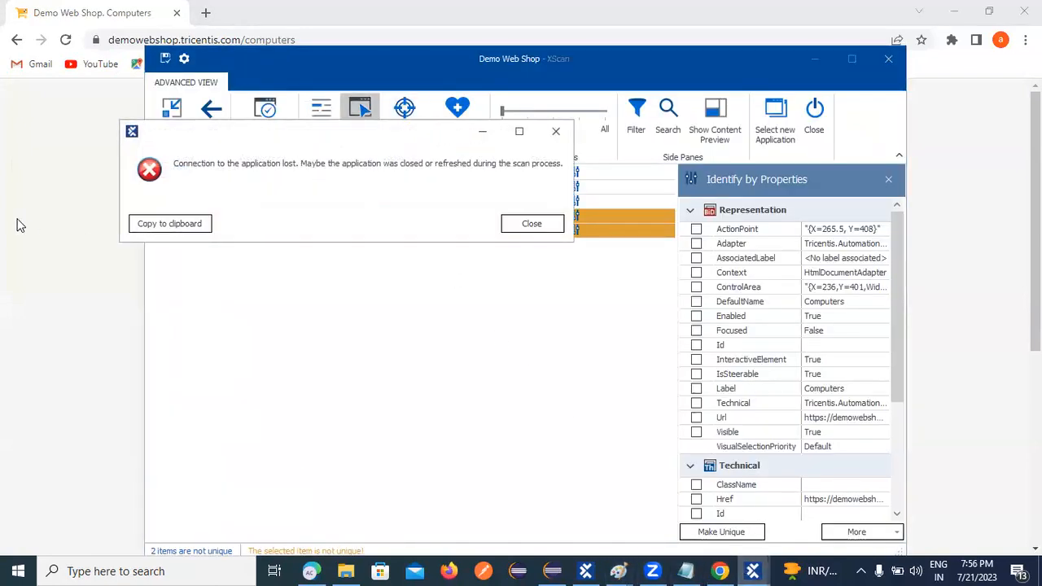
{"action": "left_click", "coordinate": [556, 131]}
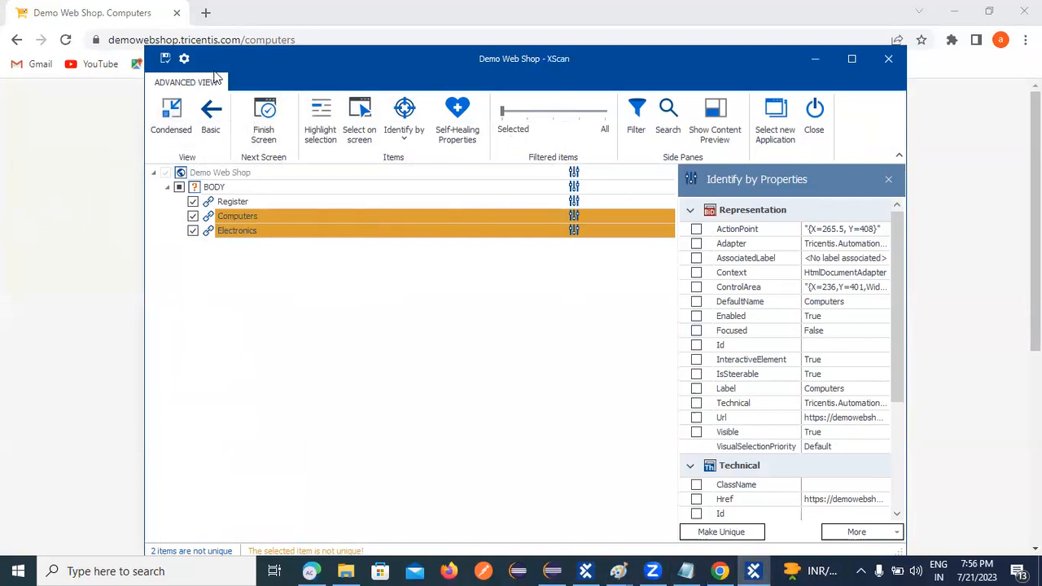
{"action": "left_click", "coordinate": [812, 110]}
{"action": "left_click", "coordinate": [524, 341]}
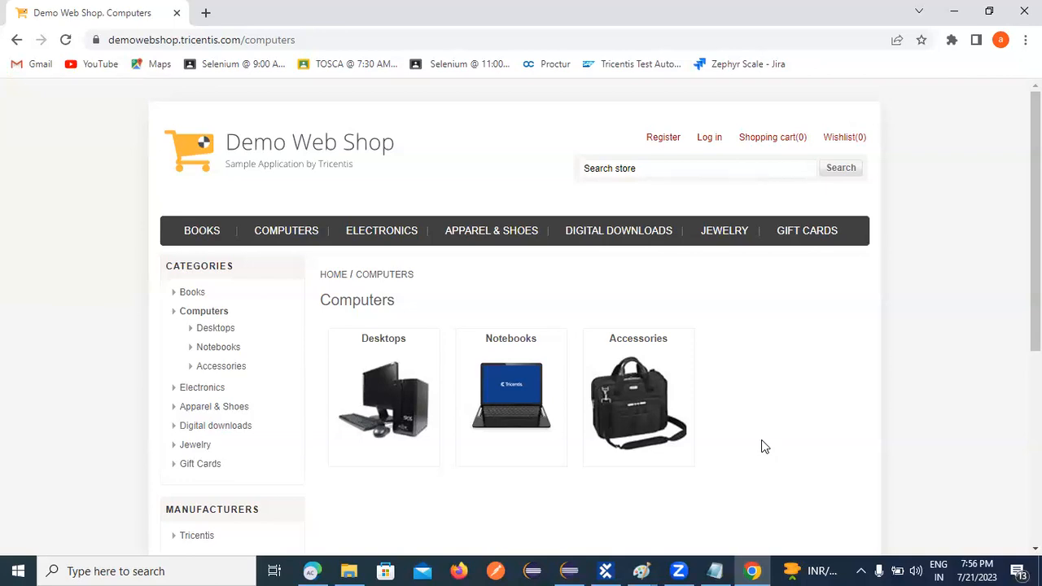
{"action": "left_click", "coordinate": [691, 566]}
In the ToSca notes, type lines Web---->HTML, window----->UIA, SAP---------->SAP and win32------>.
{"action": "key", "text": "alt+Tab"}
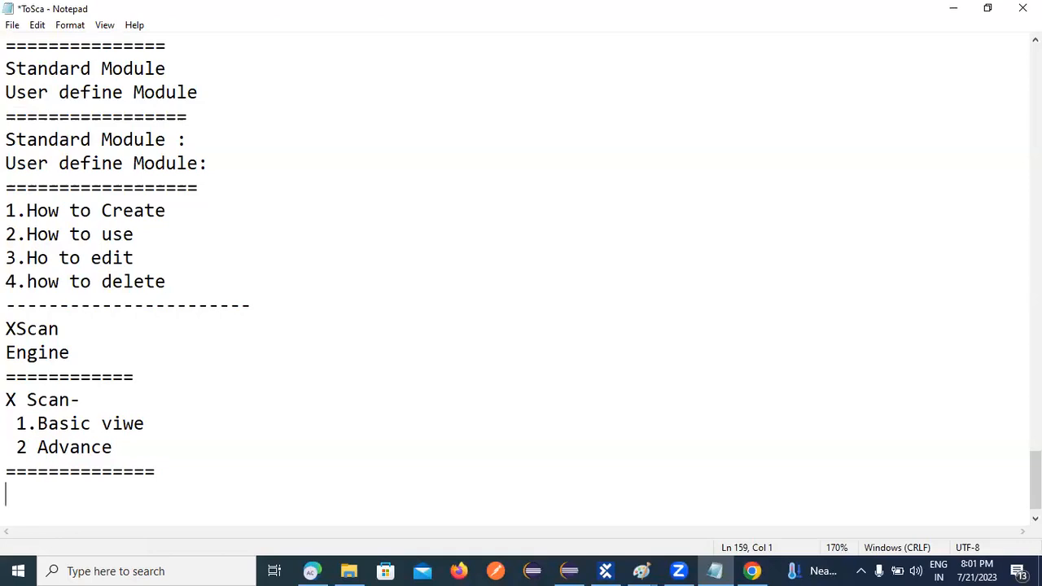
{"action": "type", "text": "Web---->HTML"}
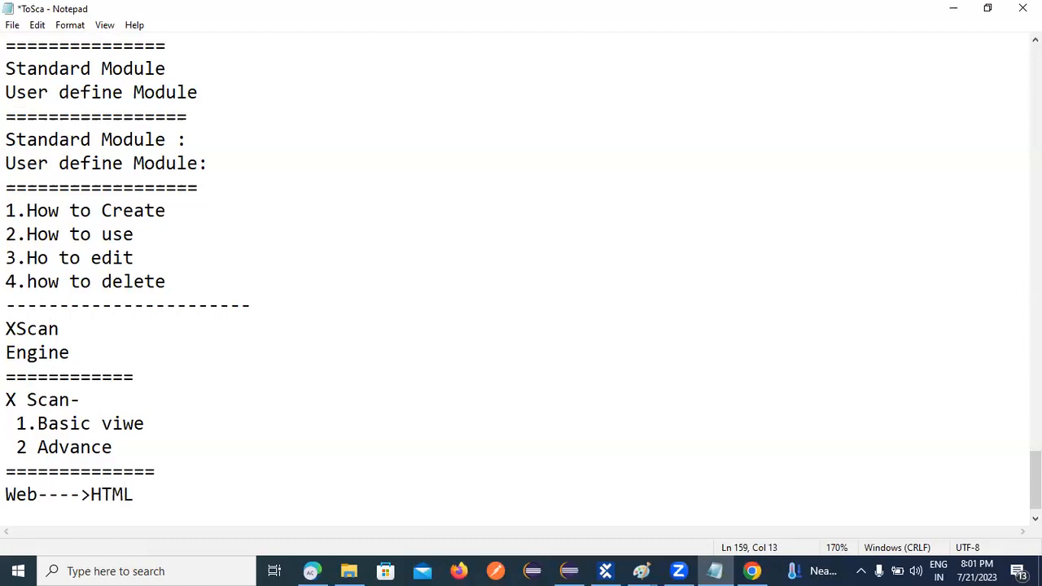
{"action": "key", "text": "Return"}
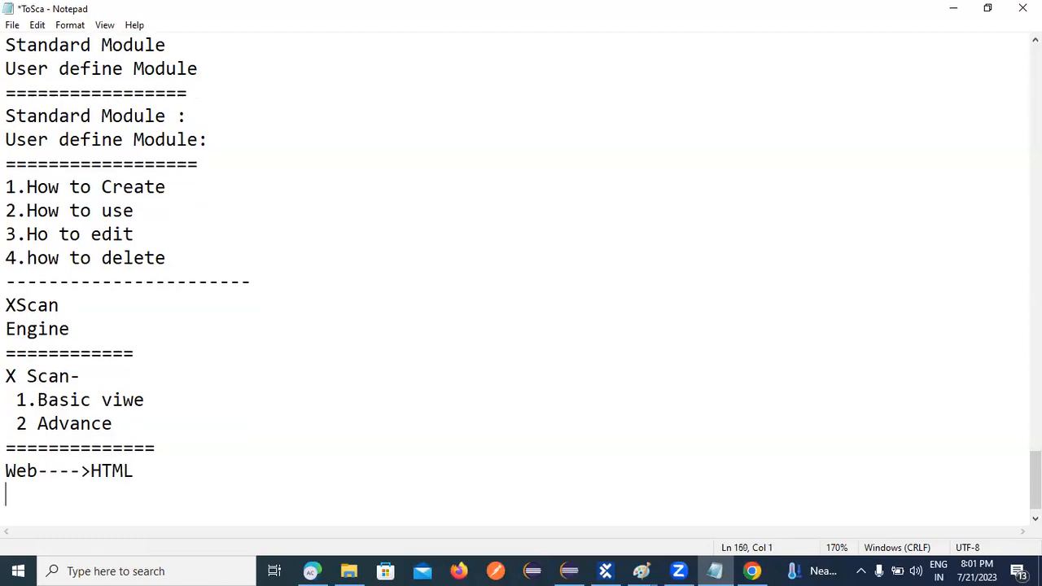
{"action": "type", "text": "window----->"}
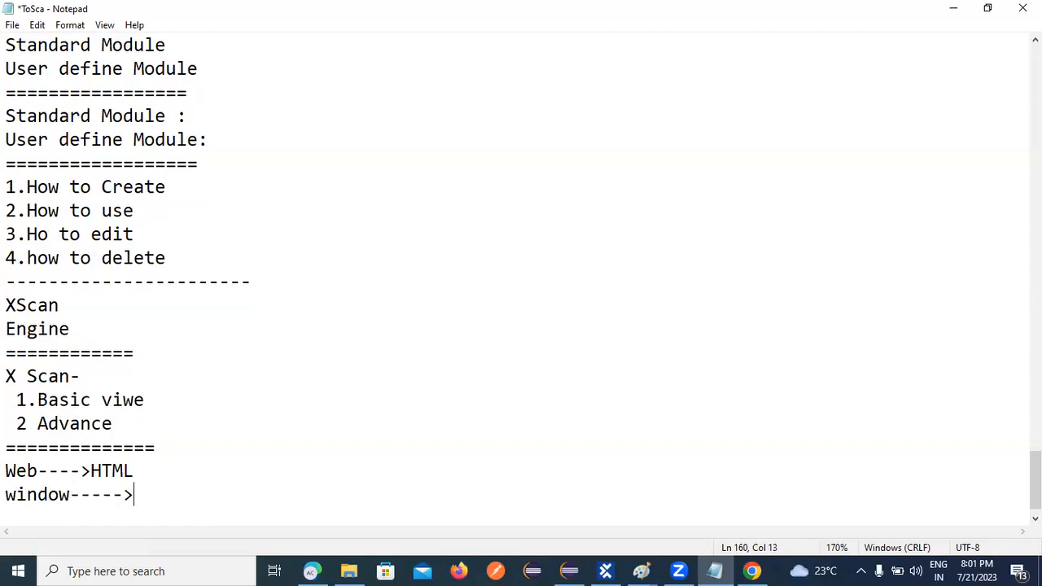
{"action": "type", "text": "UIA"}
{"action": "key", "text": "Return"}
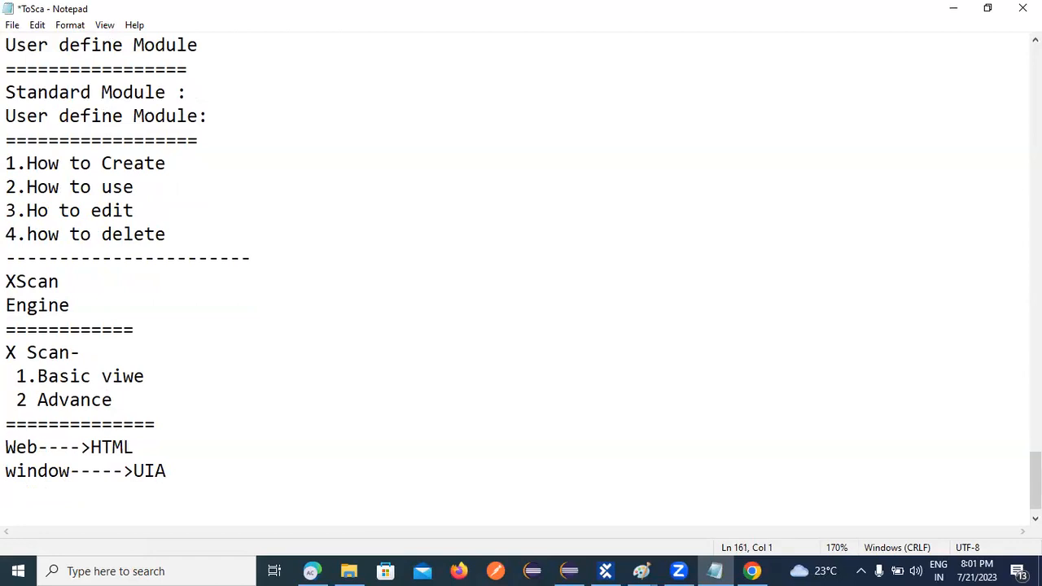
{"action": "type", "text": "SAP---------->SAP"}
{"action": "key", "text": "Return"}
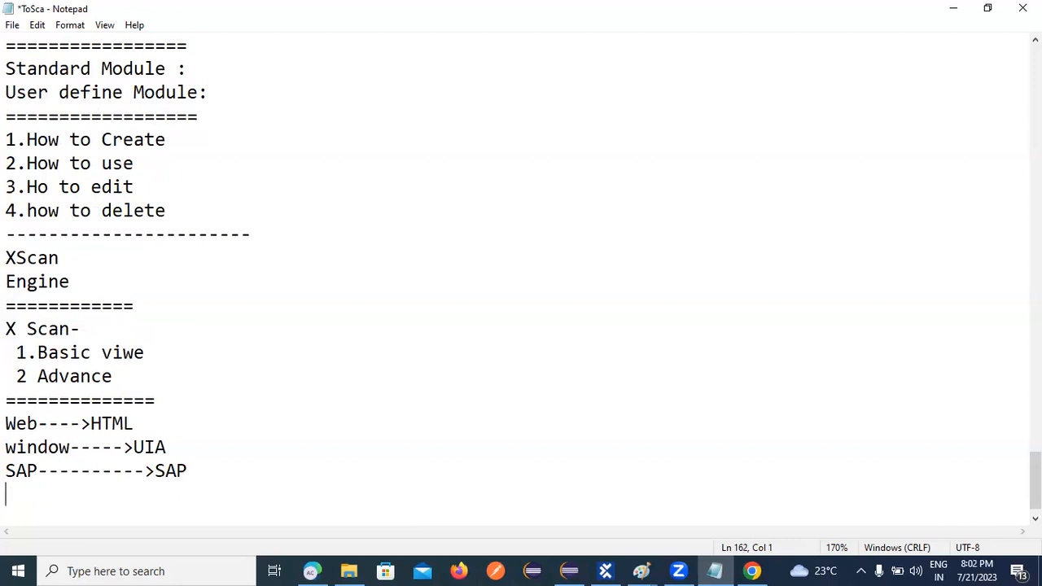
{"action": "type", "text": "win32------>"}
Send the Notepad notes to the background and open Windows search.
{"action": "left_click", "coordinate": [710, 565]}
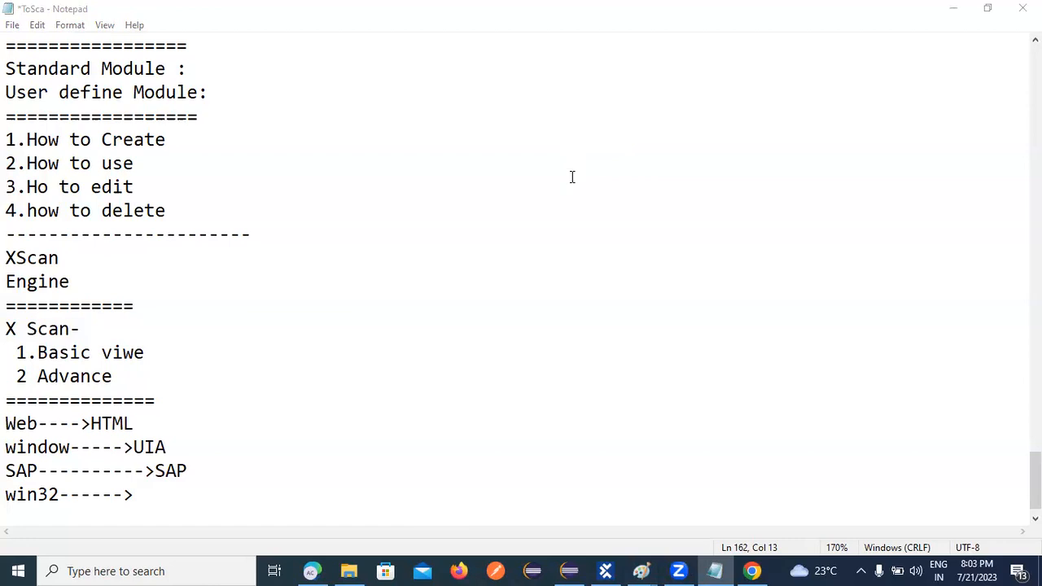
{"action": "left_click", "coordinate": [205, 570]}
Launch Calculator by searching 'cal', then minimize the browser, Notepad, Tosca, Paint, Explorer and Zoom windows.
{"action": "type", "text": "cal"}
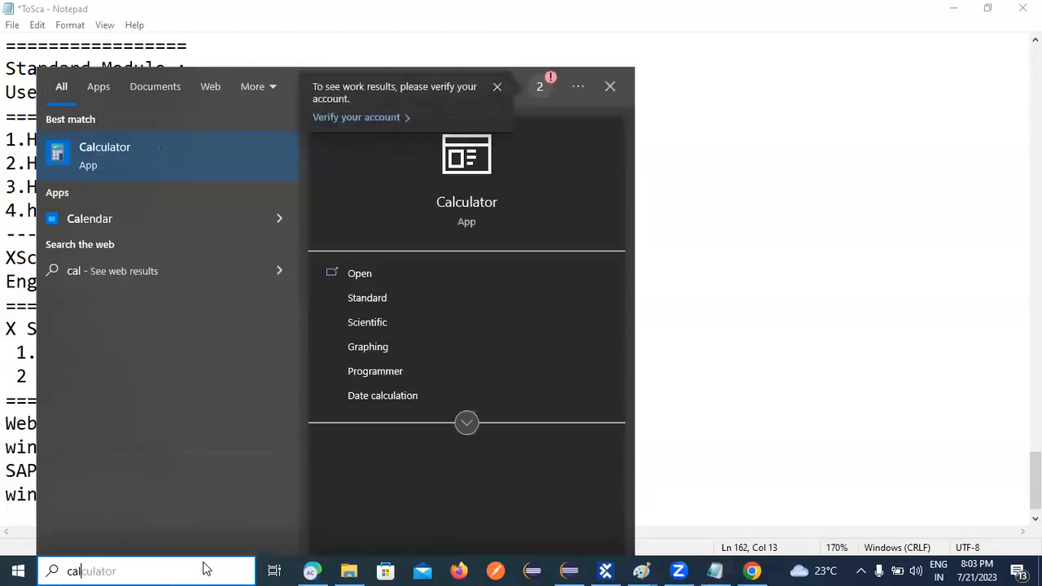
{"action": "key", "text": "Return"}
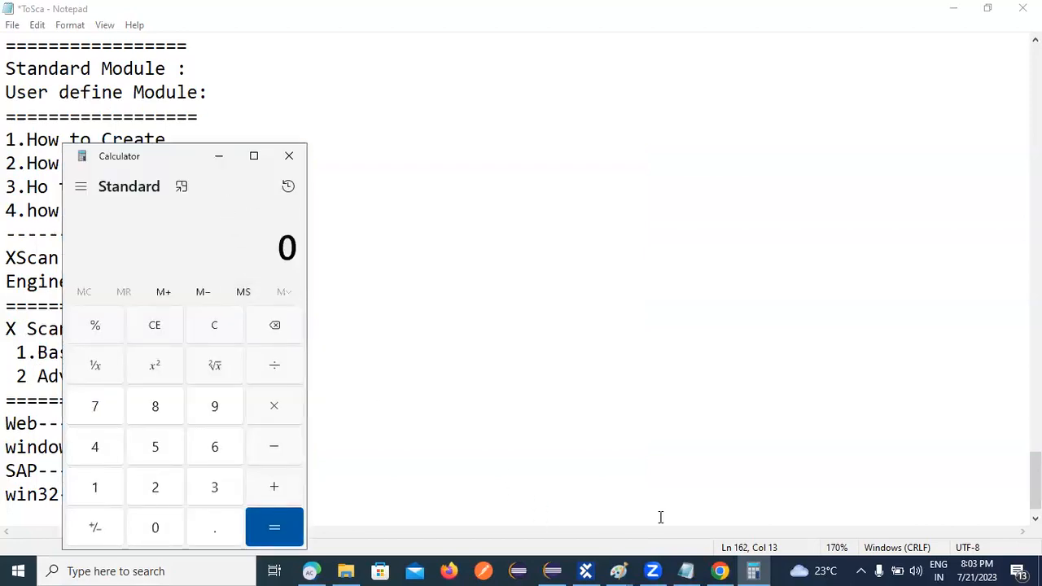
{"action": "left_click", "coordinate": [715, 570]}
{"action": "left_click", "coordinate": [713, 570]}
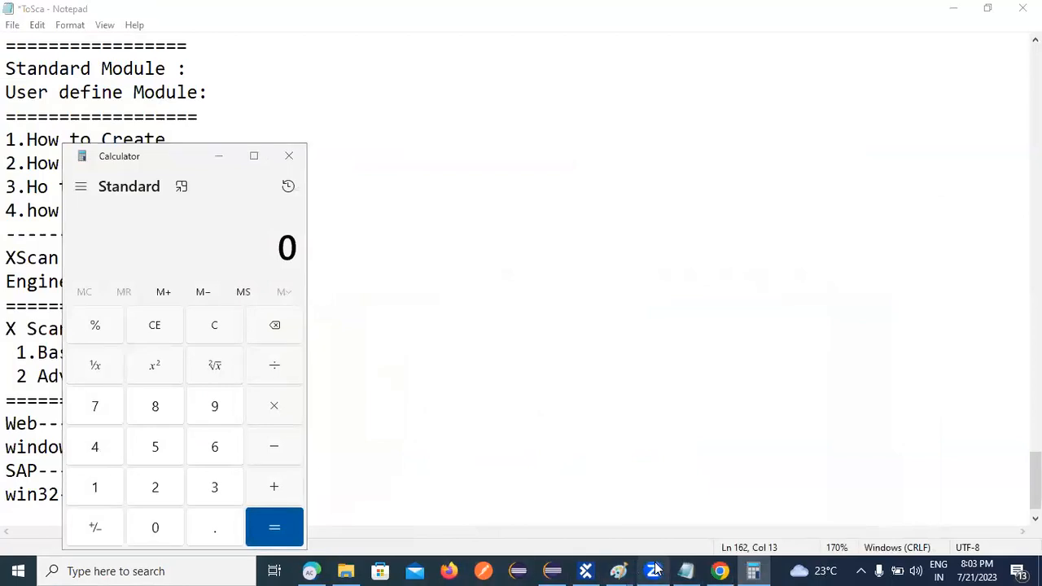
{"action": "left_click", "coordinate": [954, 9]}
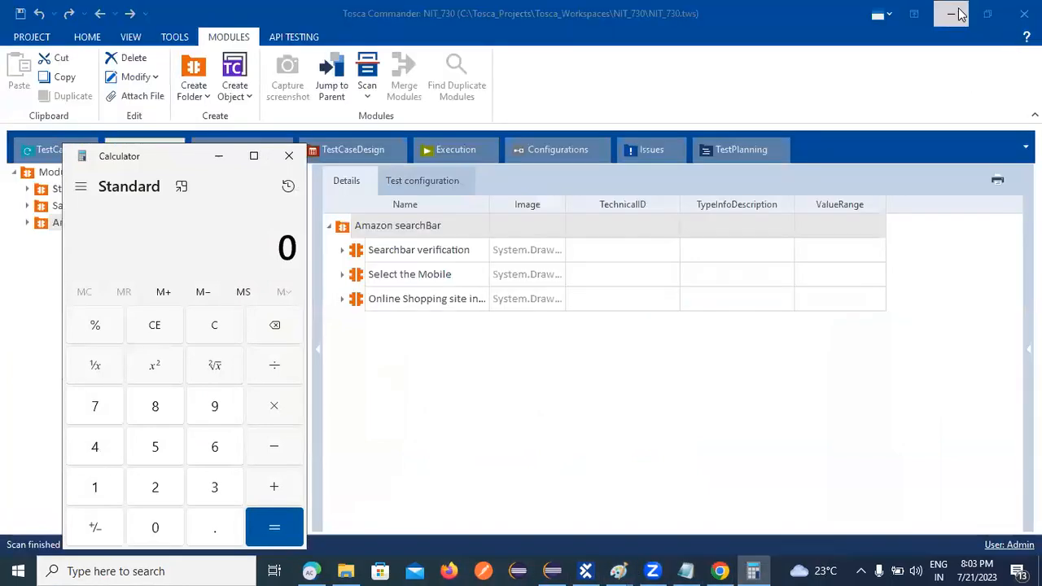
{"action": "left_click", "coordinate": [952, 10]}
{"action": "left_click", "coordinate": [958, 13]}
{"action": "left_click", "coordinate": [955, 9]}
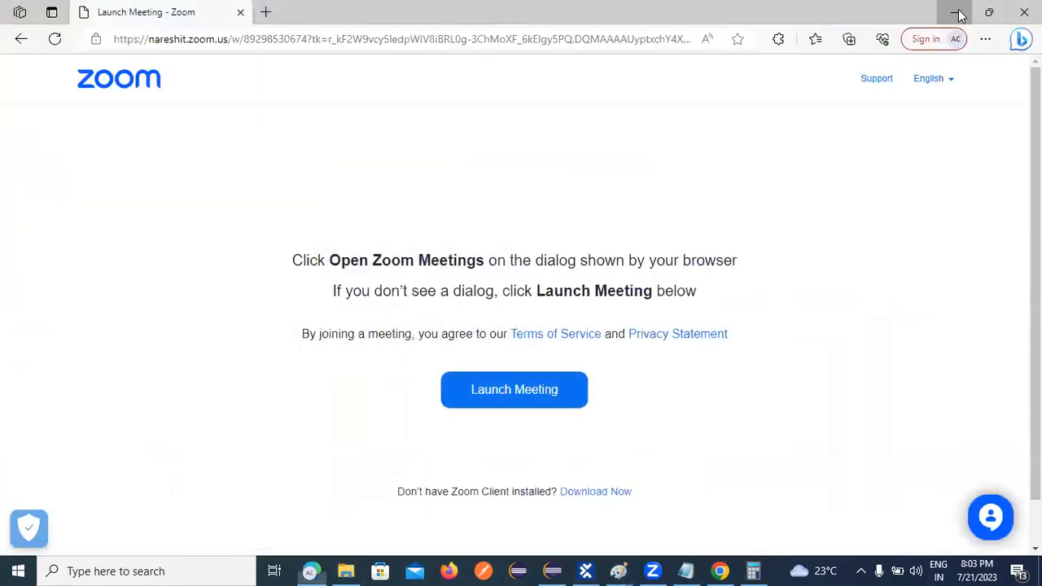
{"action": "left_click", "coordinate": [953, 9]}
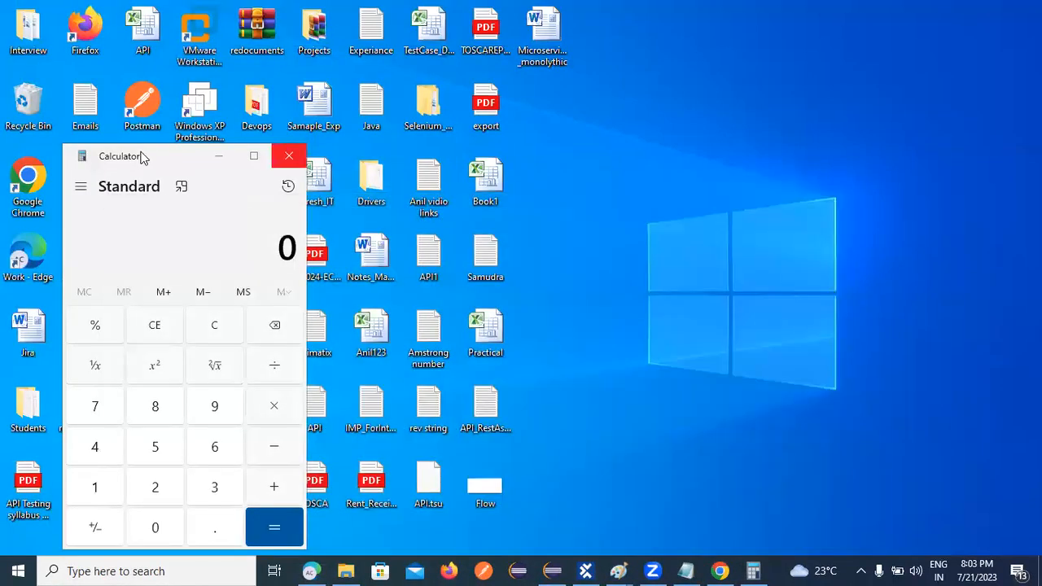
Move Calculator to the right, start Zoom from the desktop, and bring Tosca Commander forward.
{"action": "left_click_drag", "start_coordinate": [141, 157], "coordinate": [730, 137]}
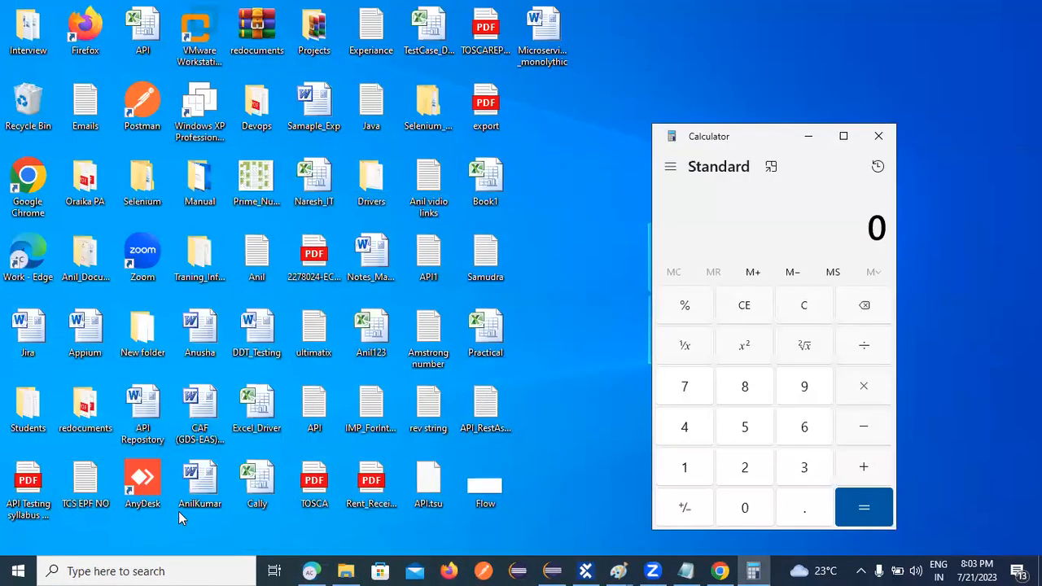
{"action": "double_click", "coordinate": [148, 257]}
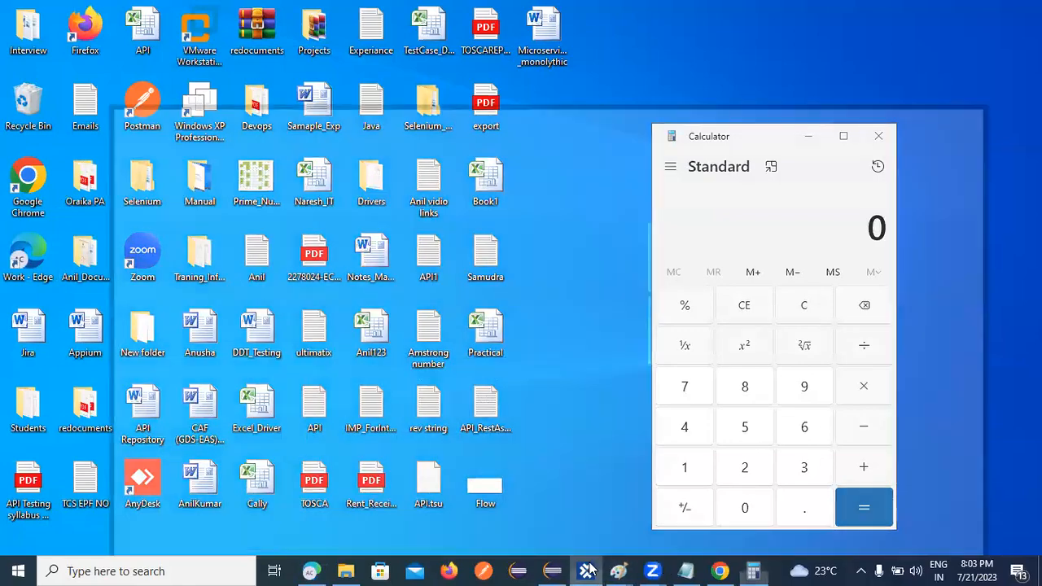
{"action": "left_click", "coordinate": [585, 571]}
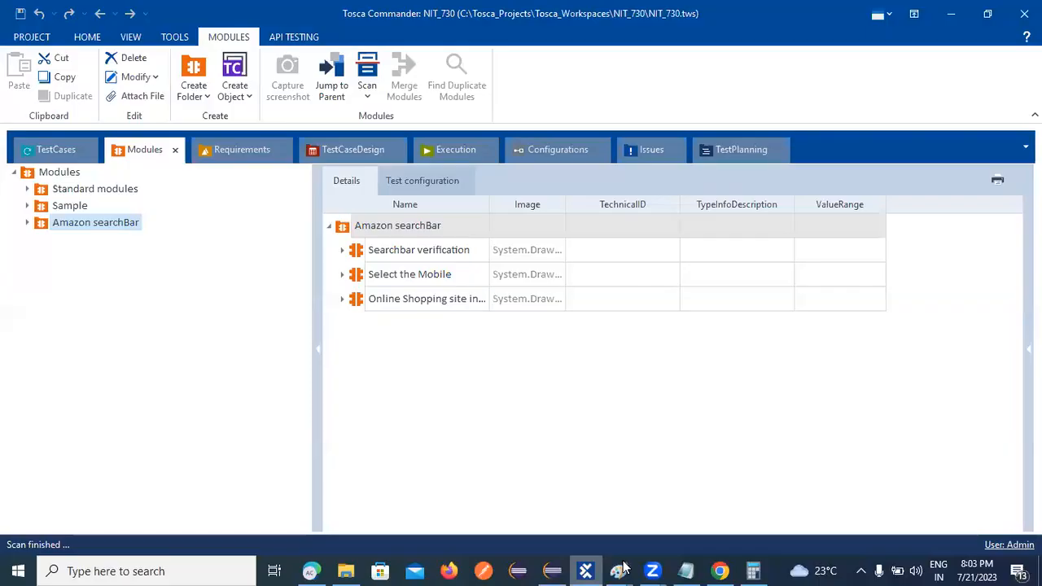
Launch an XScan application scan from the Amazon searchBar module's Scan menu.
{"action": "left_click", "coordinate": [93, 220]}
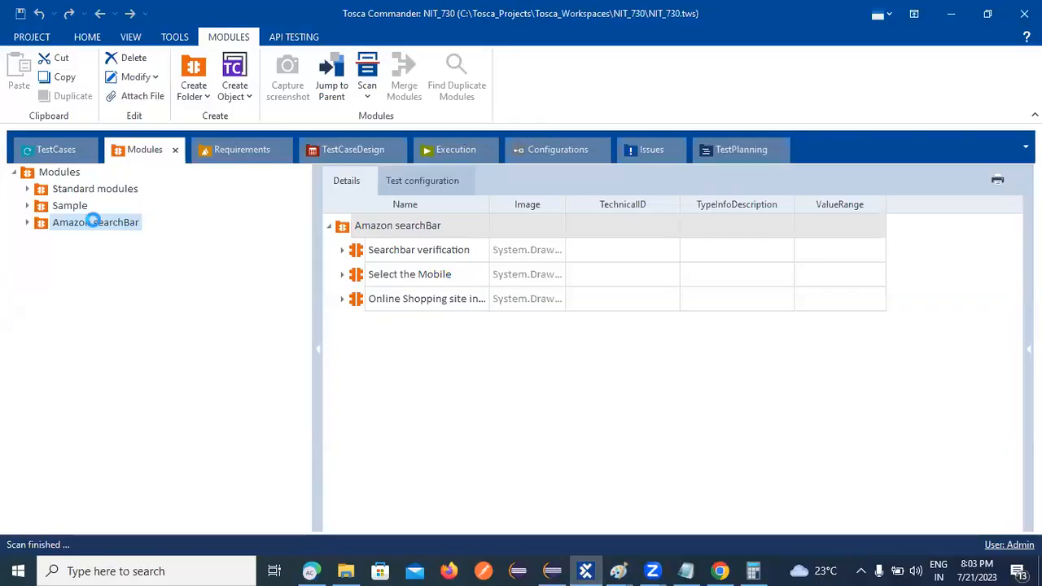
{"action": "right_click", "coordinate": [93, 221]}
{"action": "mouse_move", "coordinate": [130, 278]}
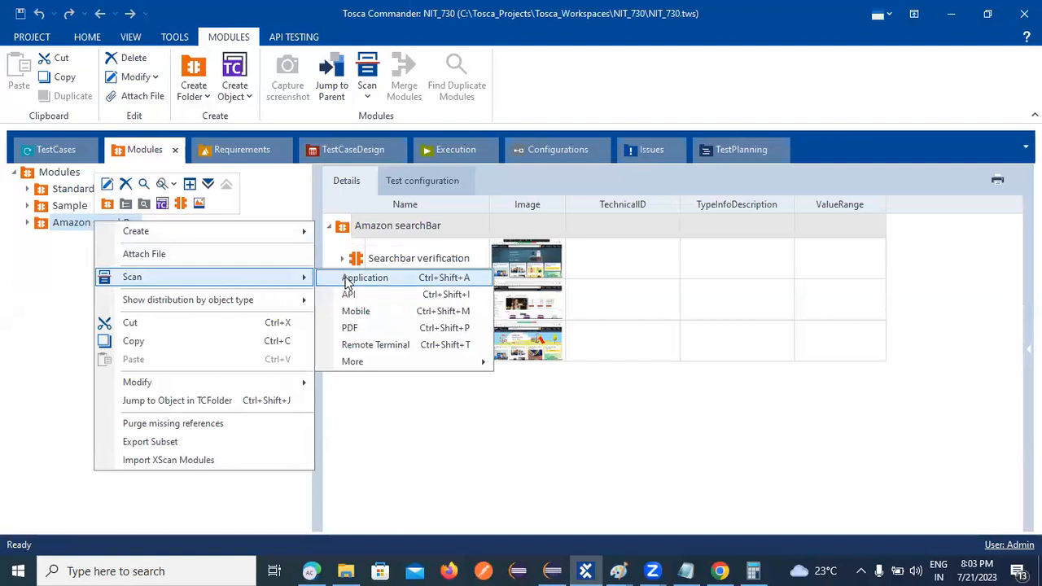
{"action": "left_click", "coordinate": [364, 277]}
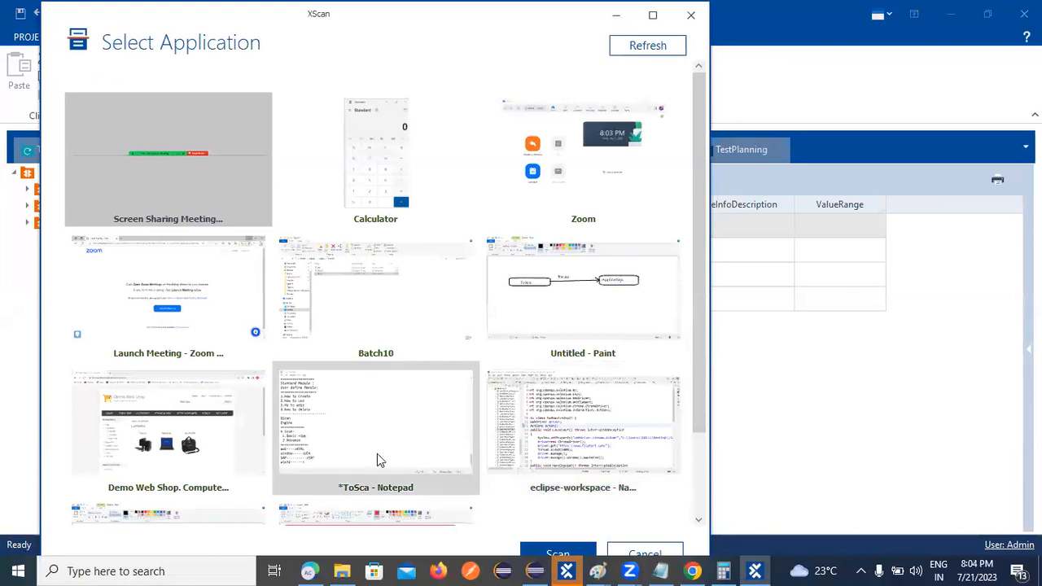
{"action": "right_click", "coordinate": [161, 440]}
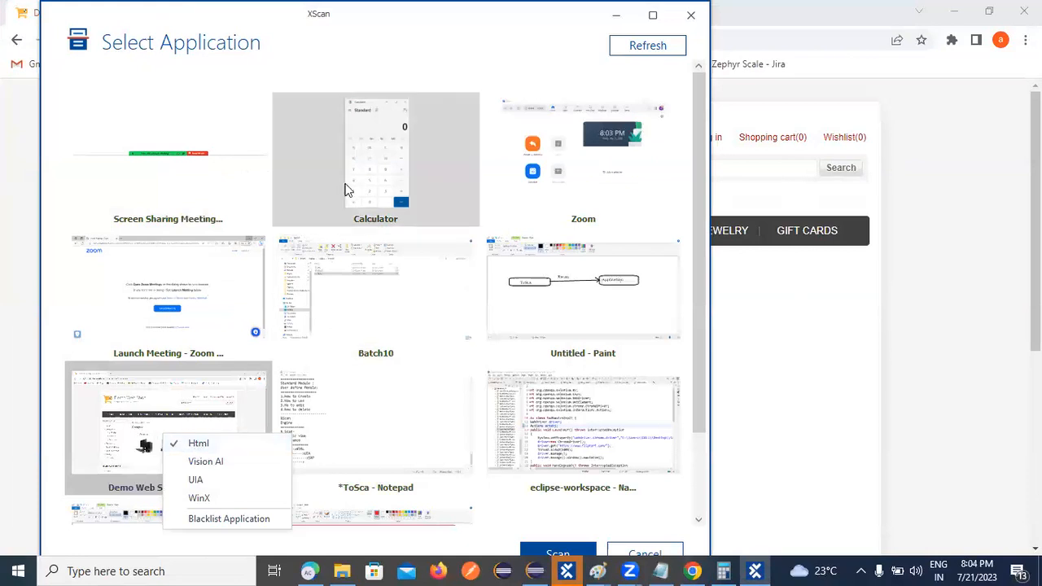
{"action": "left_click", "coordinate": [366, 167]}
{"action": "right_click", "coordinate": [367, 167]}
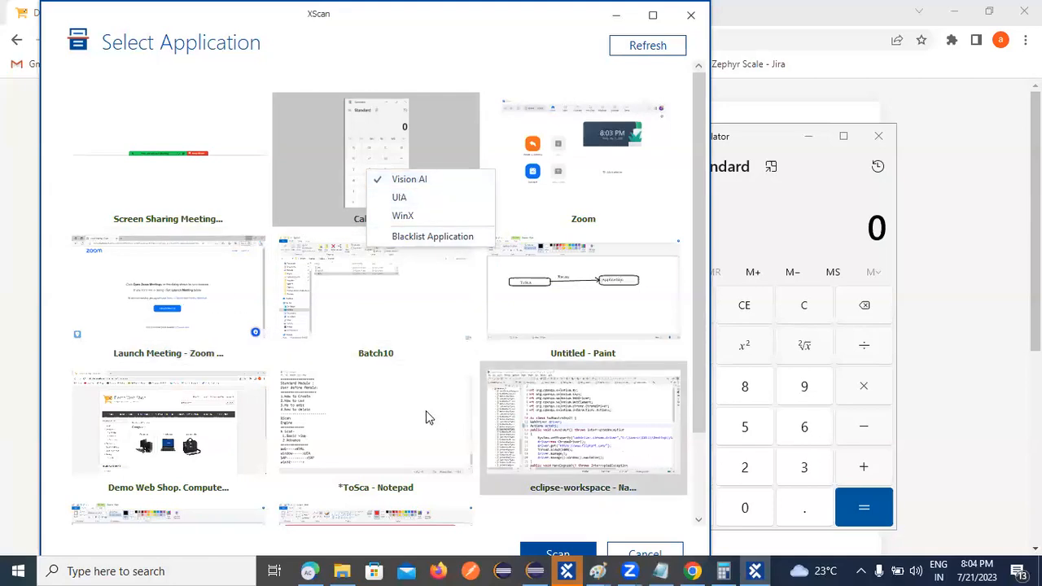
{"action": "left_click", "coordinate": [596, 177]}
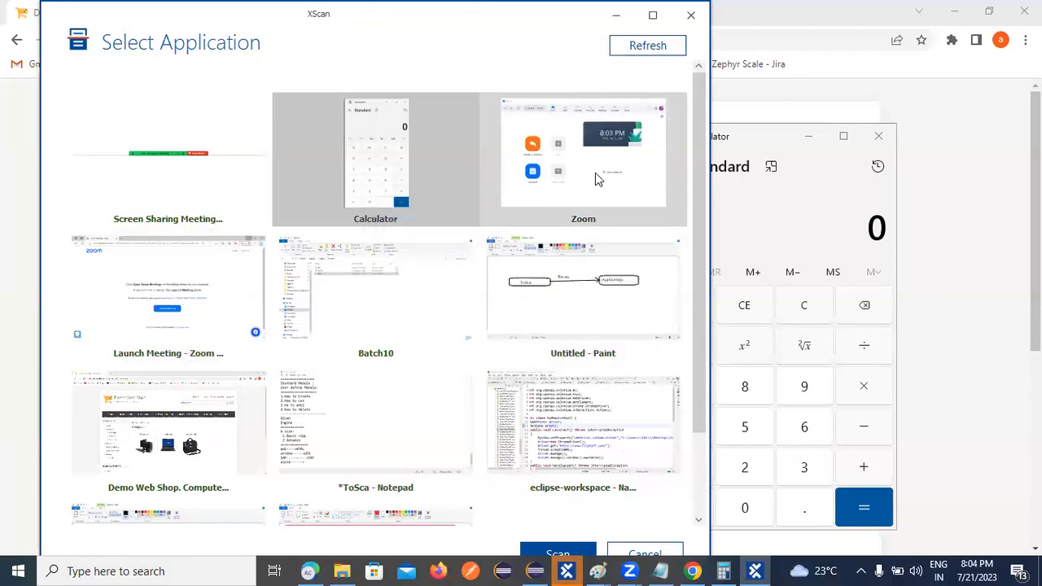
{"action": "right_click", "coordinate": [595, 173]}
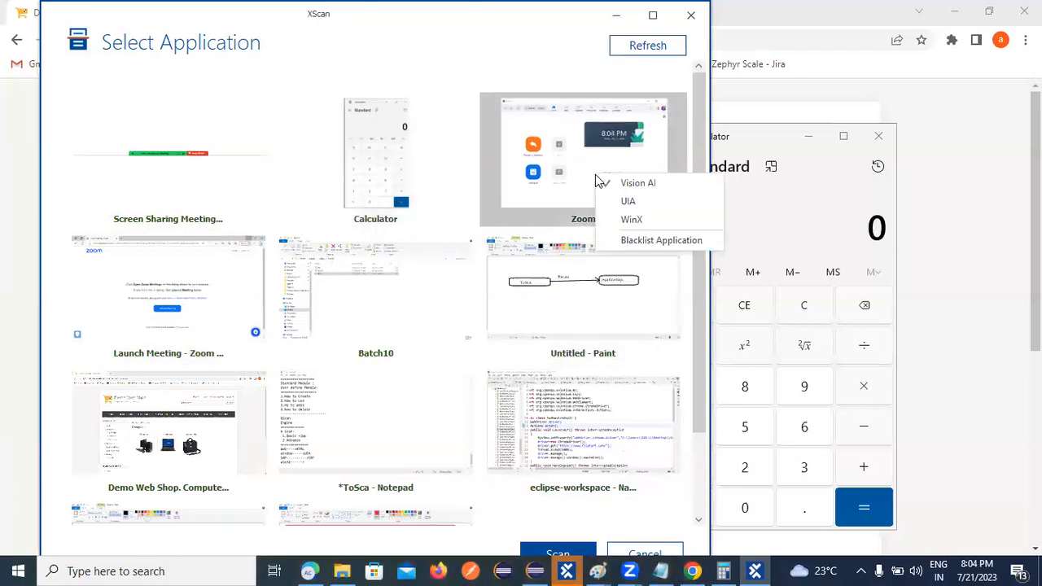
{"action": "right_click", "coordinate": [592, 300]}
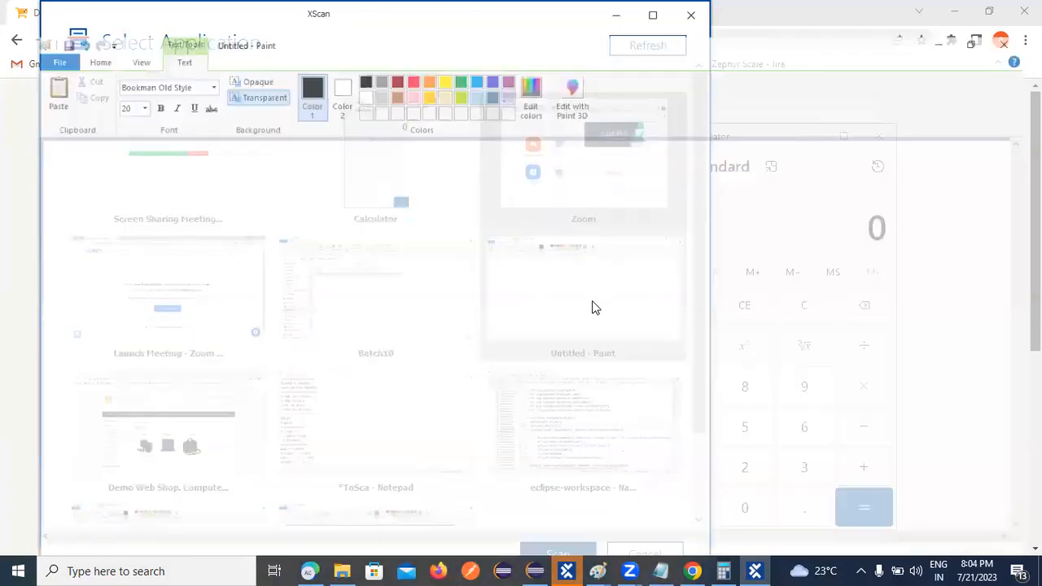
{"action": "left_click", "coordinate": [534, 411]}
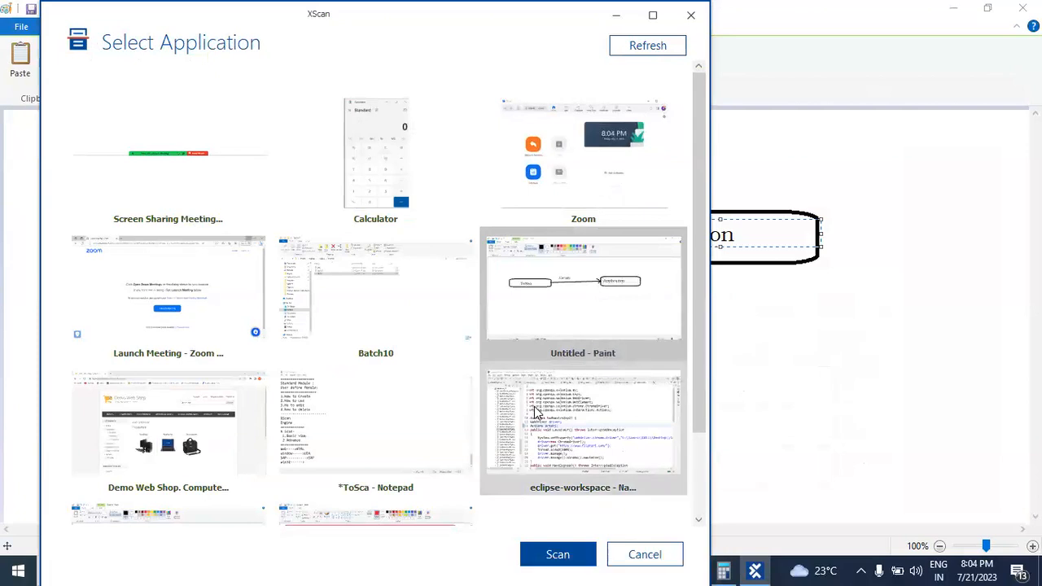
{"action": "right_click", "coordinate": [535, 408]}
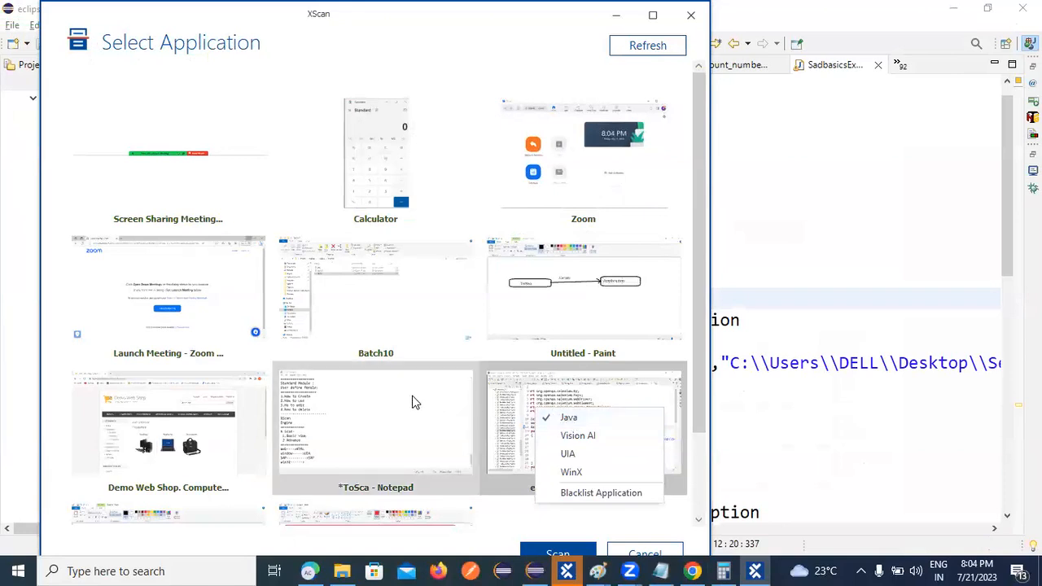
{"action": "left_click", "coordinate": [355, 292]}
{"action": "right_click", "coordinate": [356, 294]}
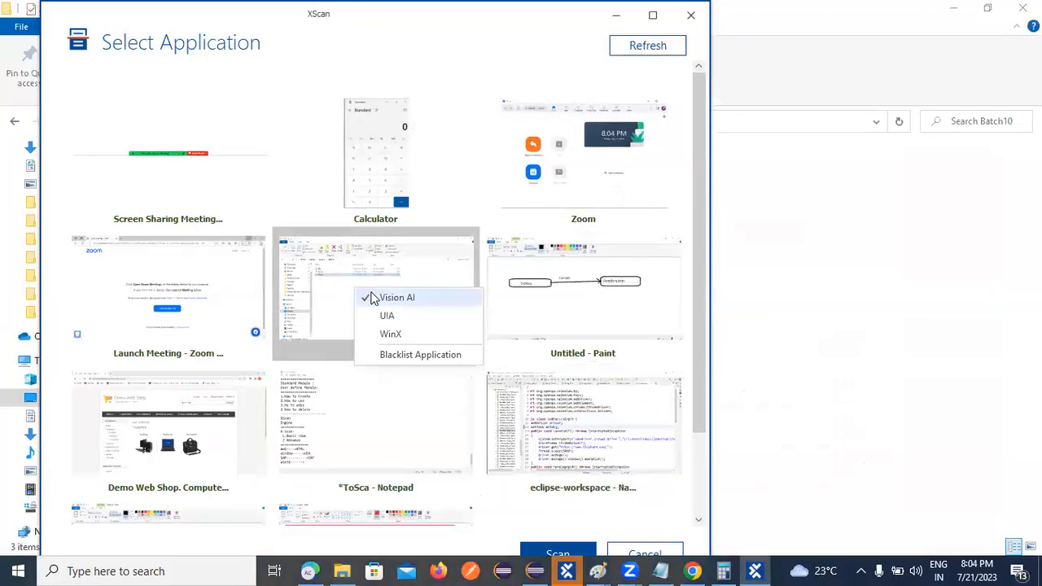
{"action": "left_click", "coordinate": [165, 159]}
Dismiss the stray tile menu, bring the XScan picker forward, and close it.
{"action": "right_click", "coordinate": [165, 160]}
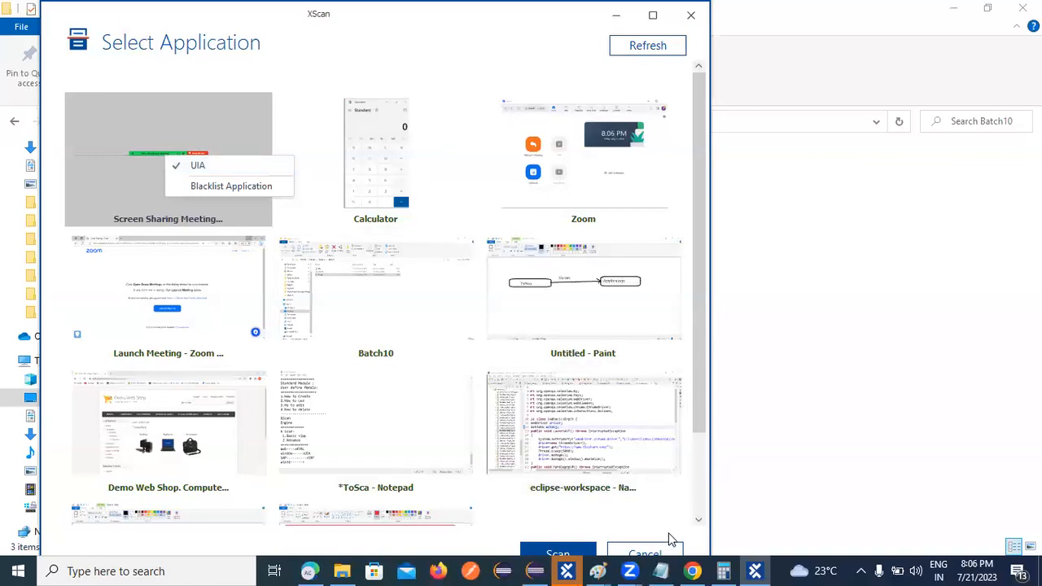
{"action": "left_click", "coordinate": [251, 571]}
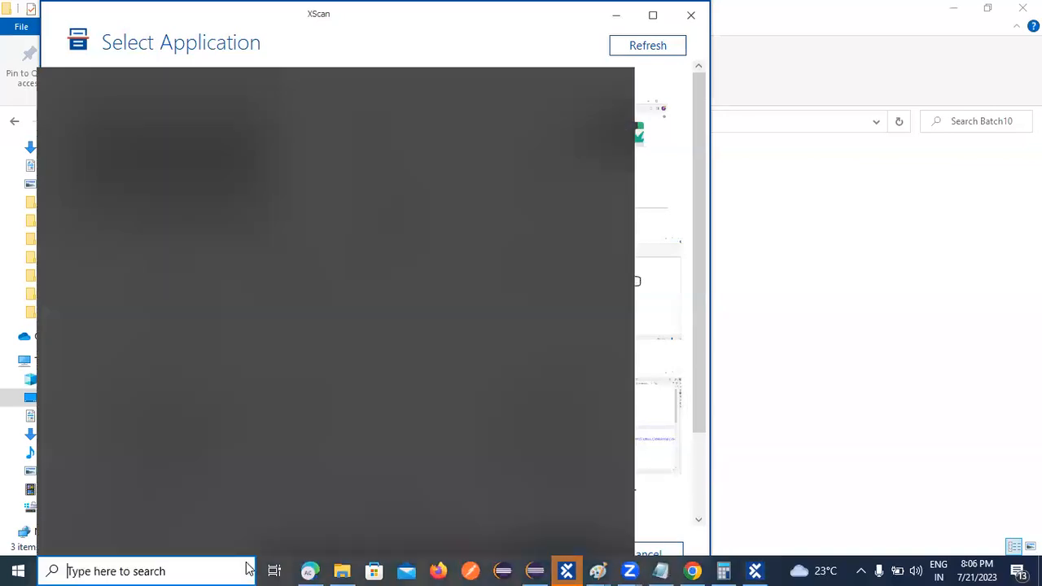
{"action": "left_click", "coordinate": [897, 123]}
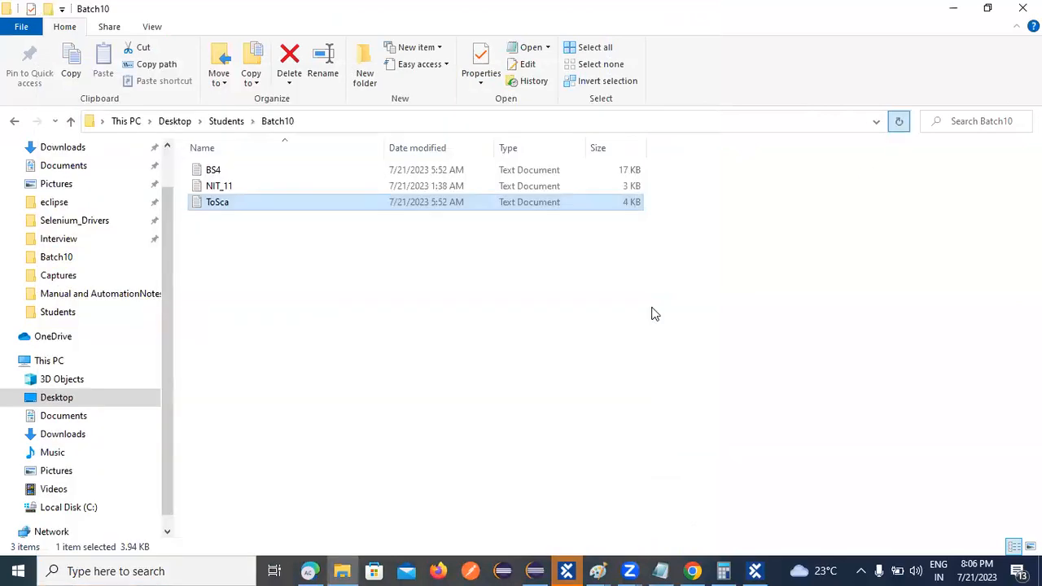
{"action": "left_click", "coordinate": [749, 570]}
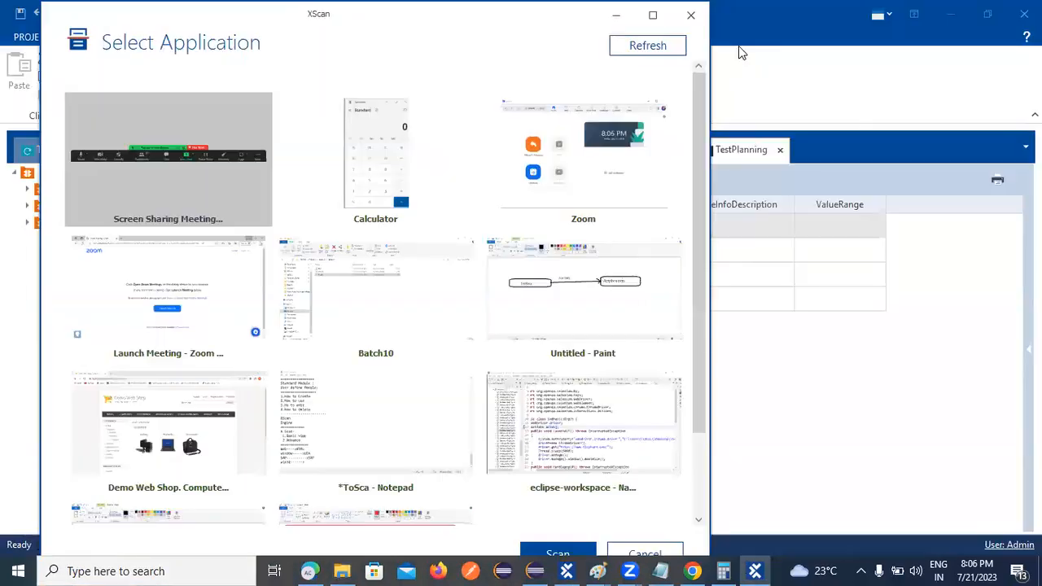
{"action": "left_click", "coordinate": [691, 16]}
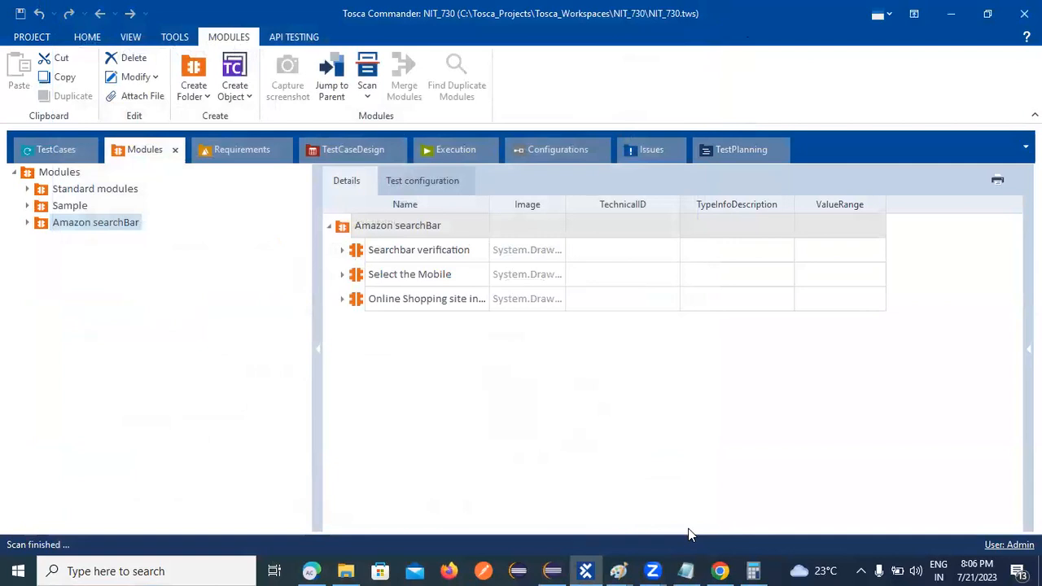
Launch Paint from Windows search to get a blank canvas.
{"action": "left_click", "coordinate": [164, 571]}
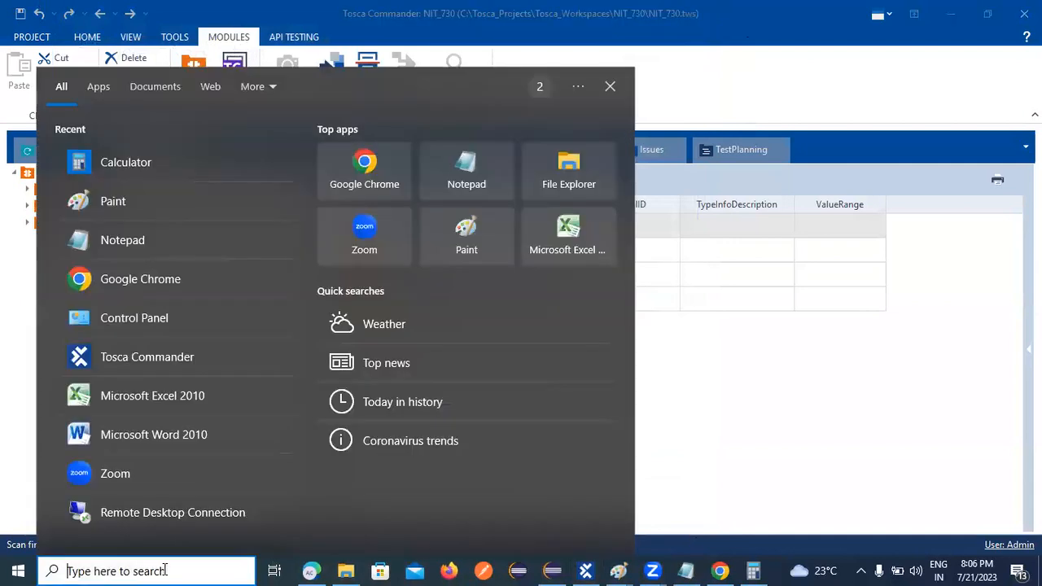
{"action": "type", "text": "paint"}
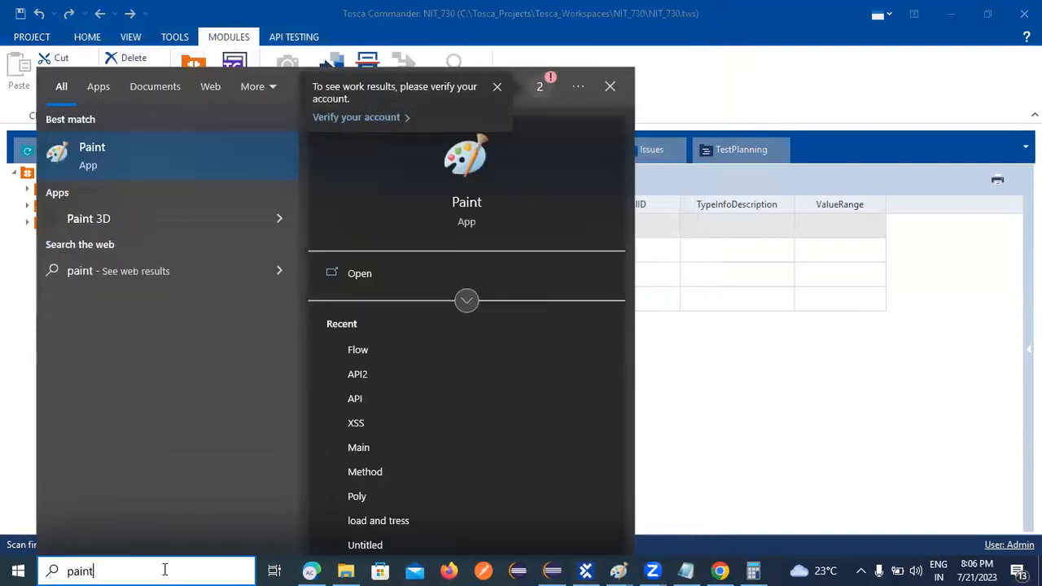
{"action": "key", "text": "Return"}
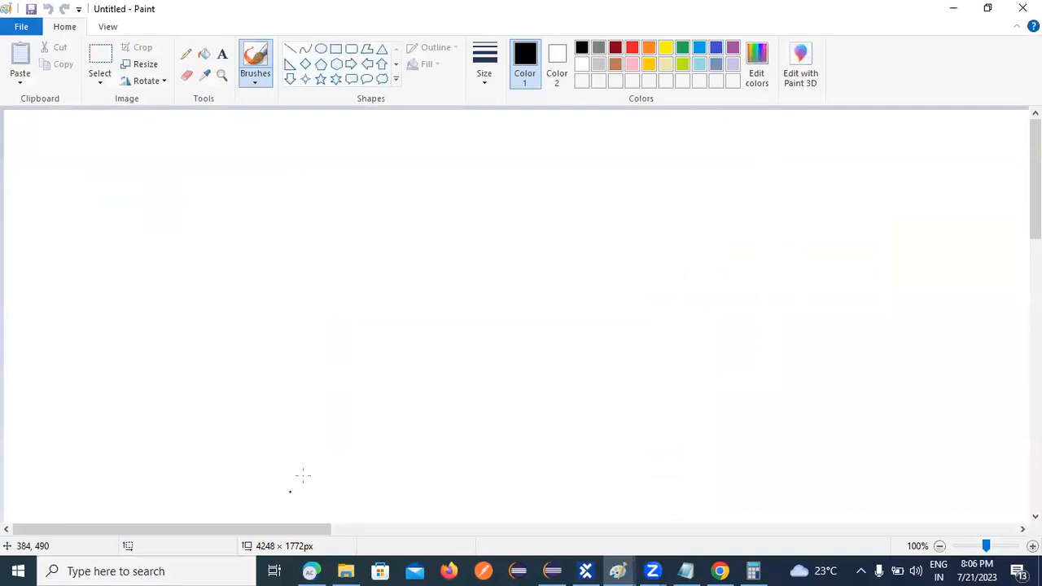
Try placing a text box near the top centre of the canvas, then abandon it.
{"action": "left_click", "coordinate": [223, 53]}
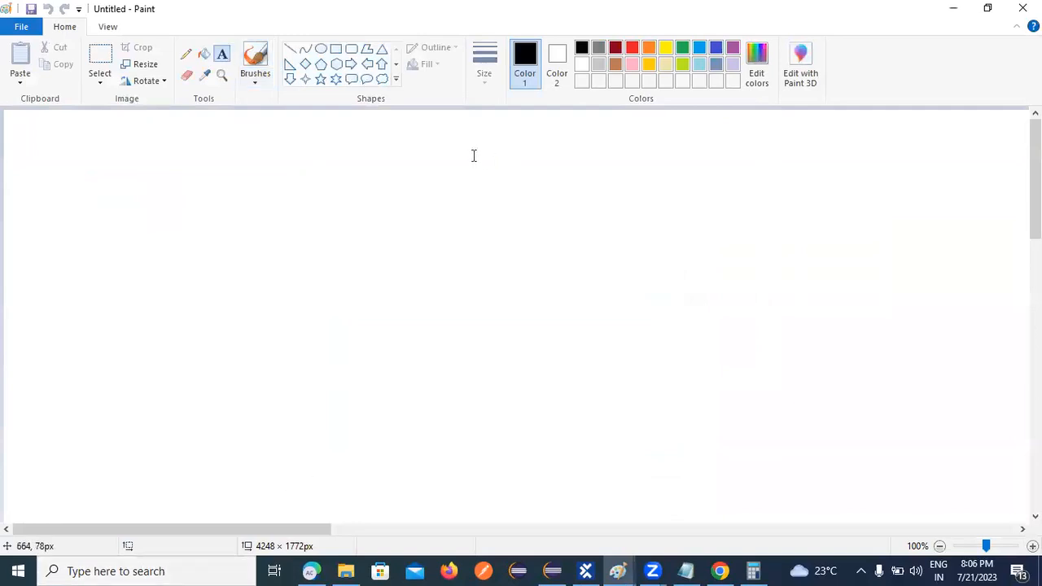
{"action": "left_click", "coordinate": [408, 137]}
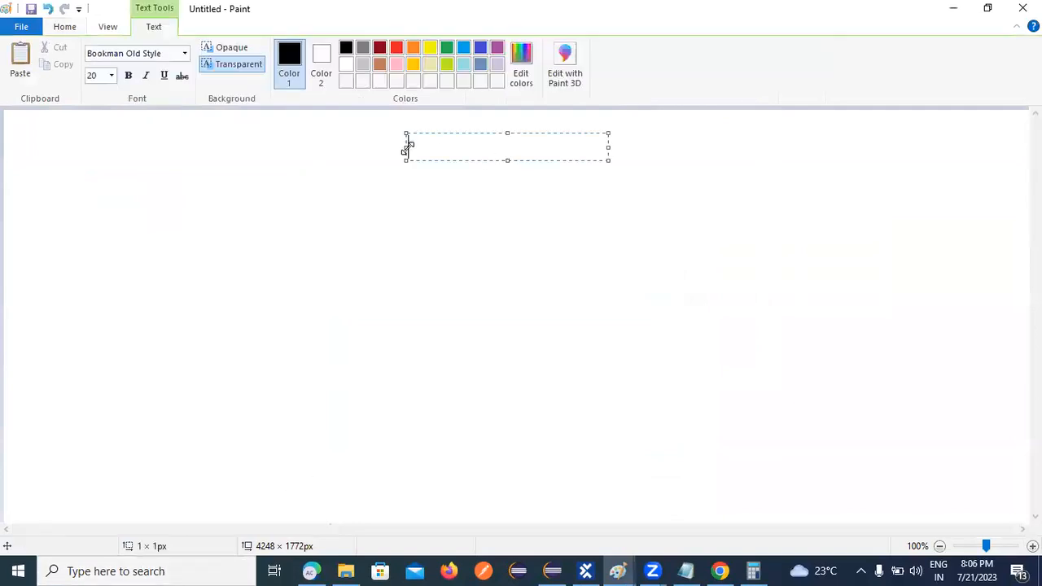
{"action": "left_click", "coordinate": [65, 27]}
Draw seven rounded rectangles: top centre, left, right, centre, below centre, lower left, lower right.
{"action": "left_click", "coordinate": [351, 49]}
{"action": "left_click_drag", "start_coordinate": [372, 127], "coordinate": [541, 159]}
{"action": "left_click", "coordinate": [563, 198]}
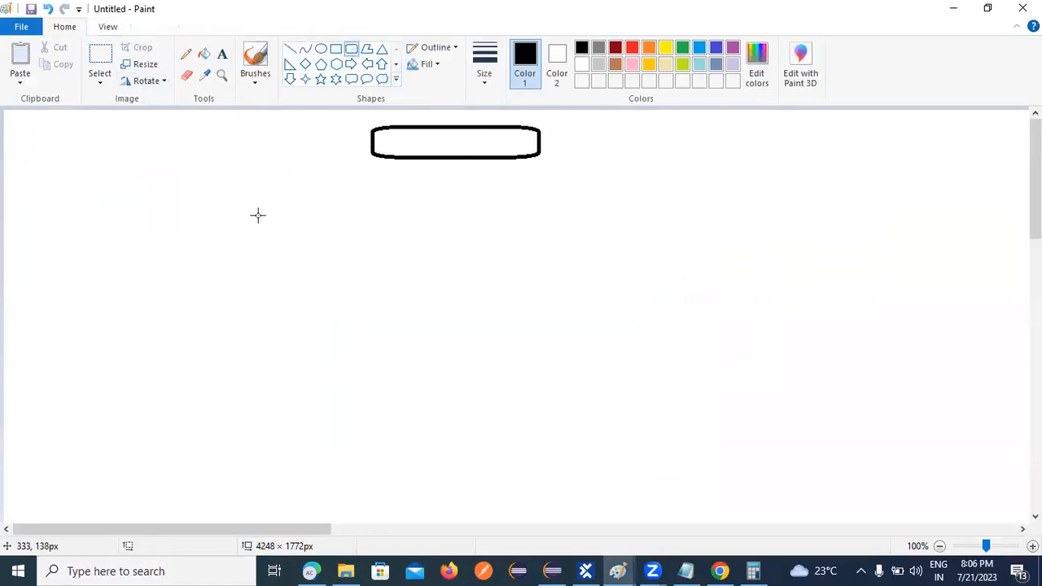
{"action": "left_click_drag", "start_coordinate": [93, 219], "coordinate": [256, 247]}
{"action": "left_click_drag", "start_coordinate": [682, 198], "coordinate": [887, 230]}
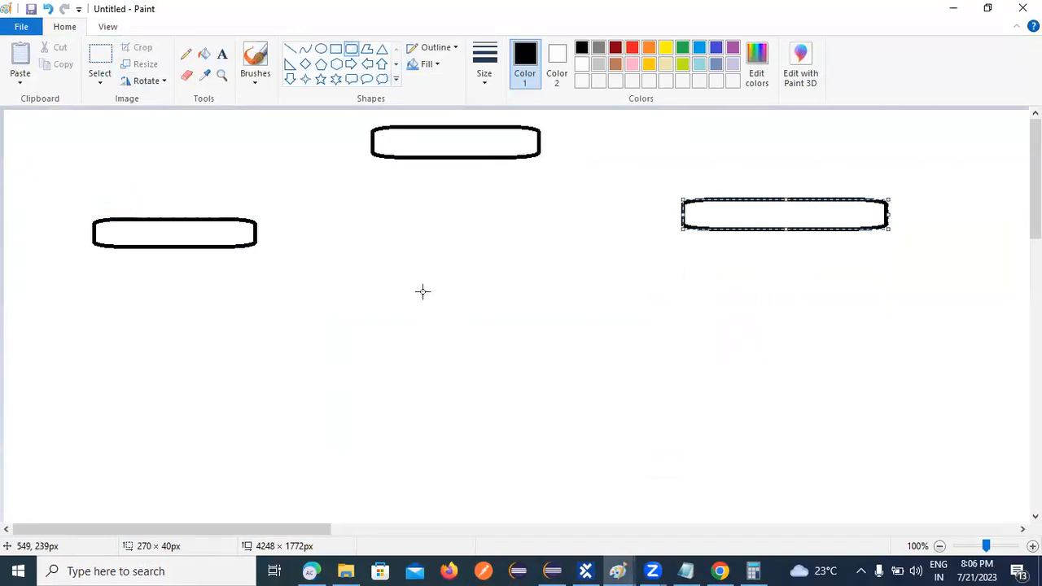
{"action": "left_click_drag", "start_coordinate": [426, 270], "coordinate": [552, 298]}
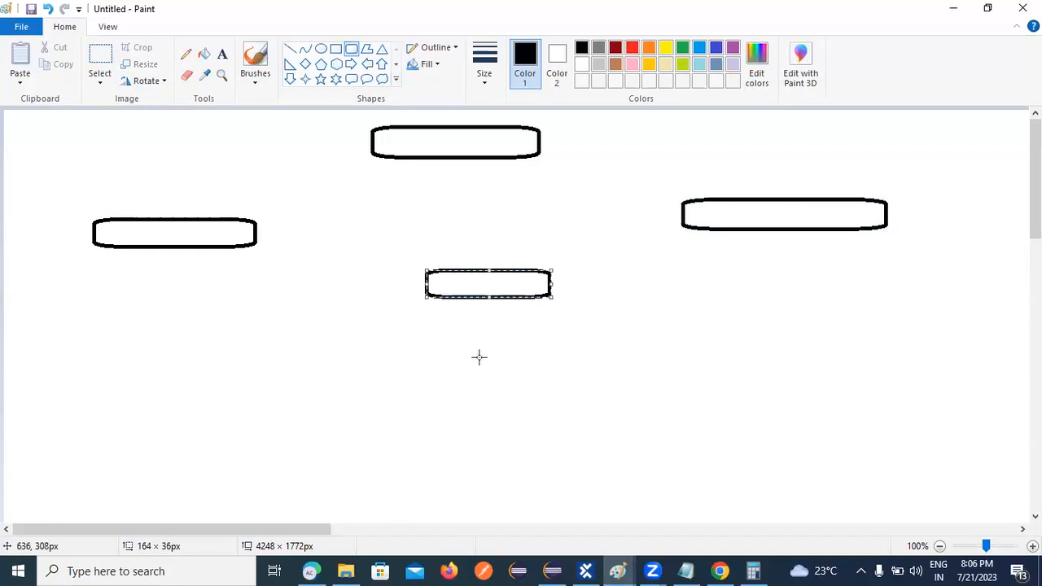
{"action": "left_click_drag", "start_coordinate": [433, 351], "coordinate": [566, 376]}
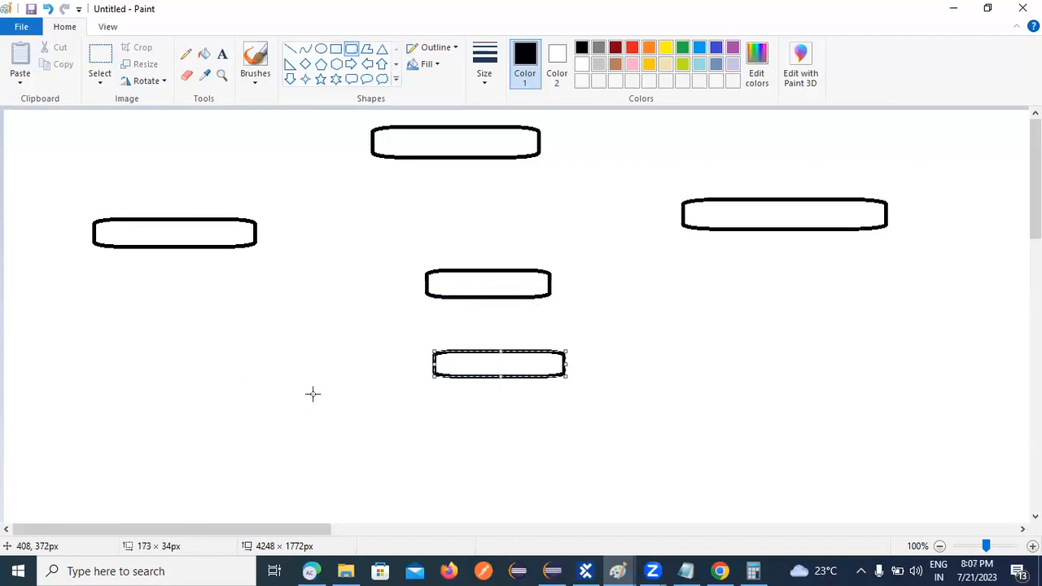
{"action": "left_click_drag", "start_coordinate": [167, 353], "coordinate": [307, 391]}
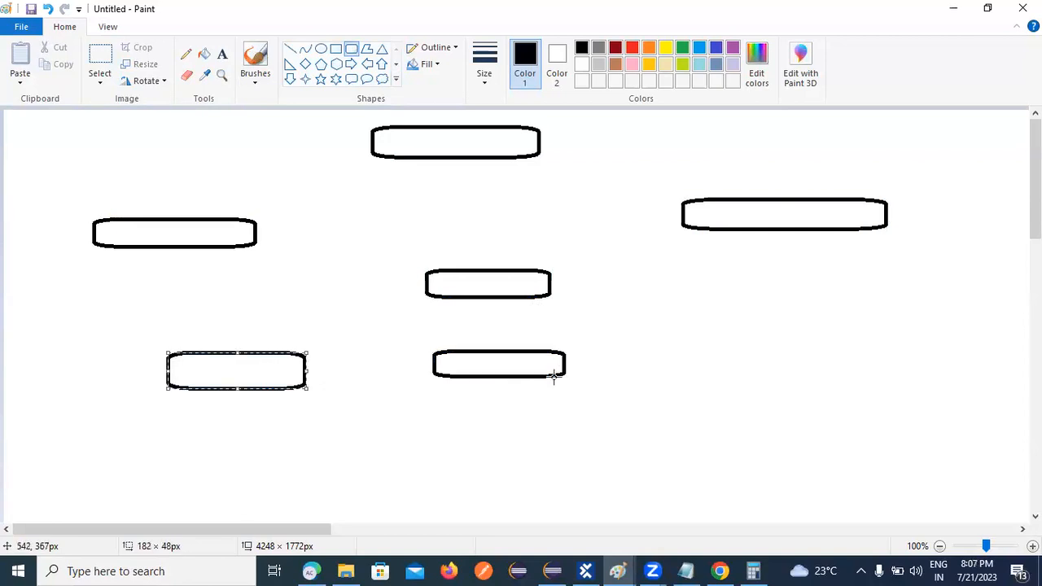
{"action": "left_click_drag", "start_coordinate": [685, 347], "coordinate": [882, 379]}
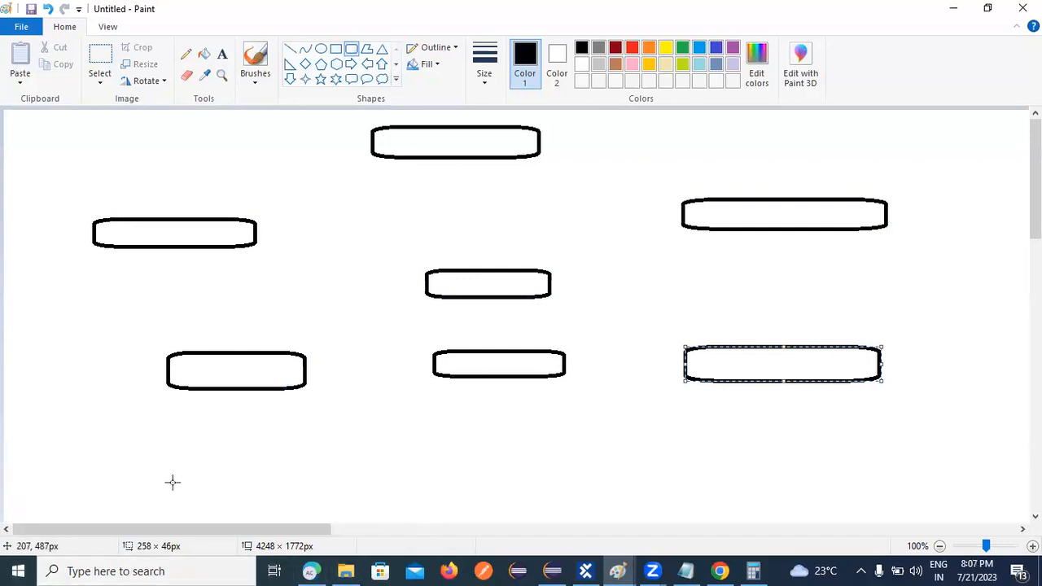
Draw the first column of two stacked ovals below the lower-left box, undoing one misdrawn oval.
{"action": "left_click", "coordinate": [321, 48]}
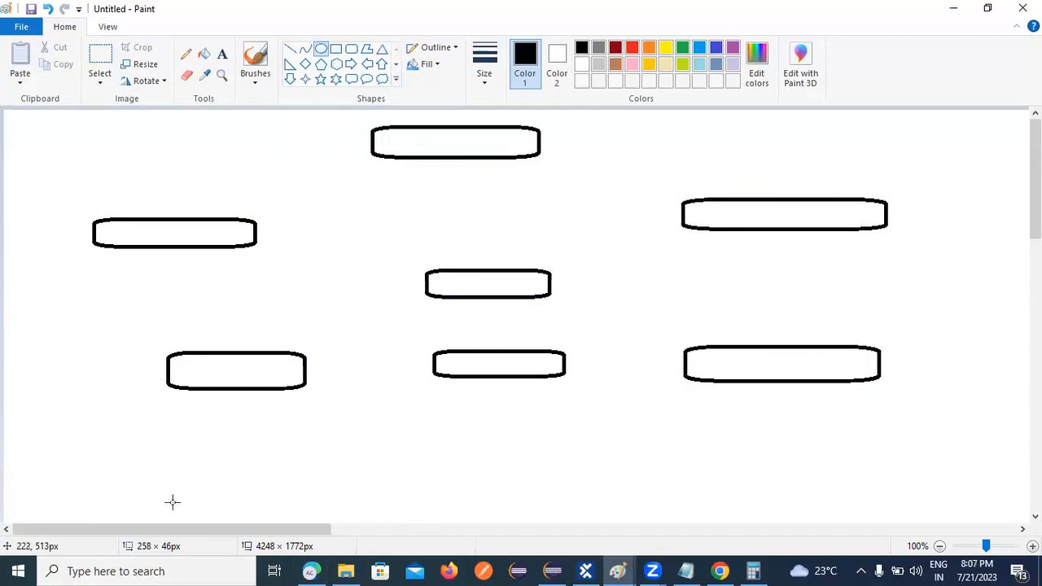
{"action": "left_click_drag", "start_coordinate": [123, 446], "coordinate": [165, 482]}
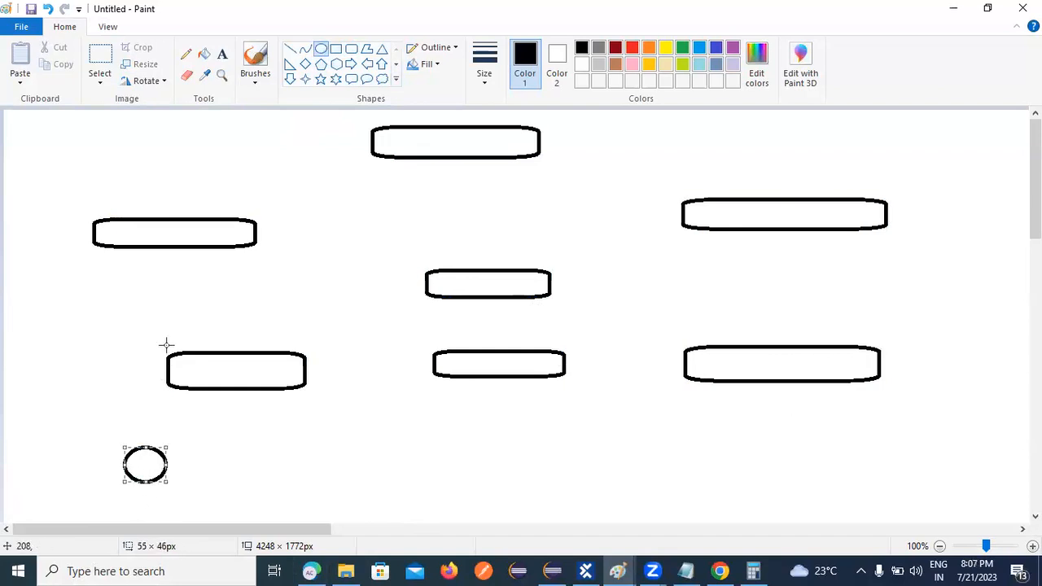
{"action": "left_click", "coordinate": [48, 9]}
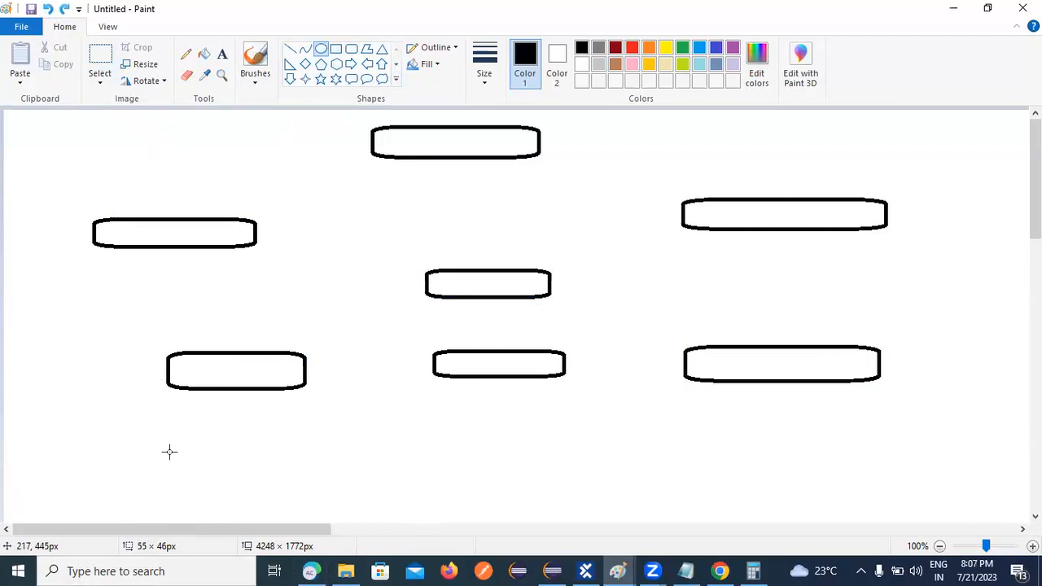
{"action": "left_click_drag", "start_coordinate": [176, 435], "coordinate": [310, 475]}
{"action": "left_click_drag", "start_coordinate": [188, 501], "coordinate": [310, 523]}
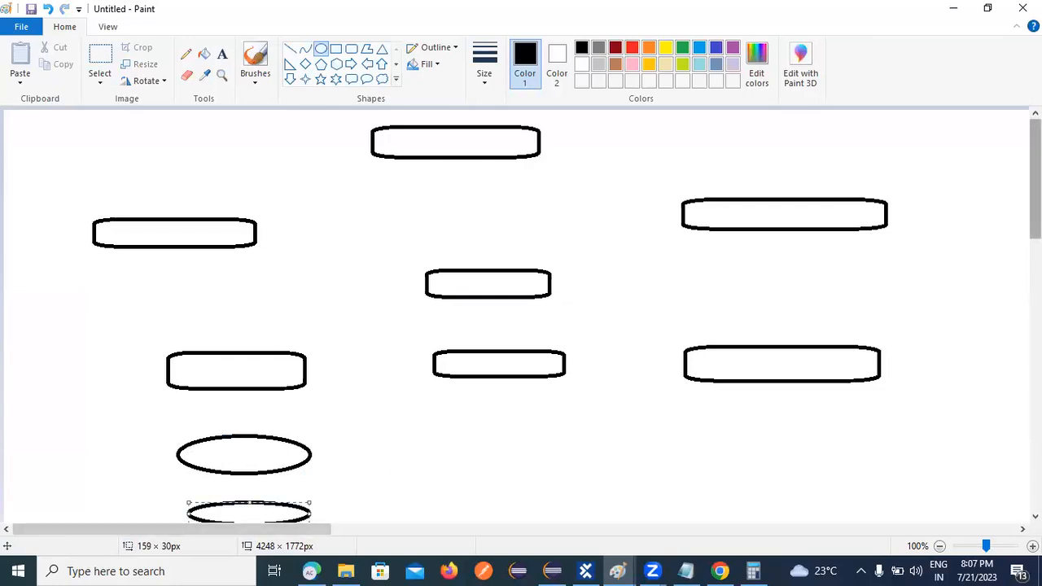
{"action": "scroll", "coordinate": [468, 408], "scroll_direction": "down", "scroll_amount": 1}
{"action": "left_click", "coordinate": [456, 457]}
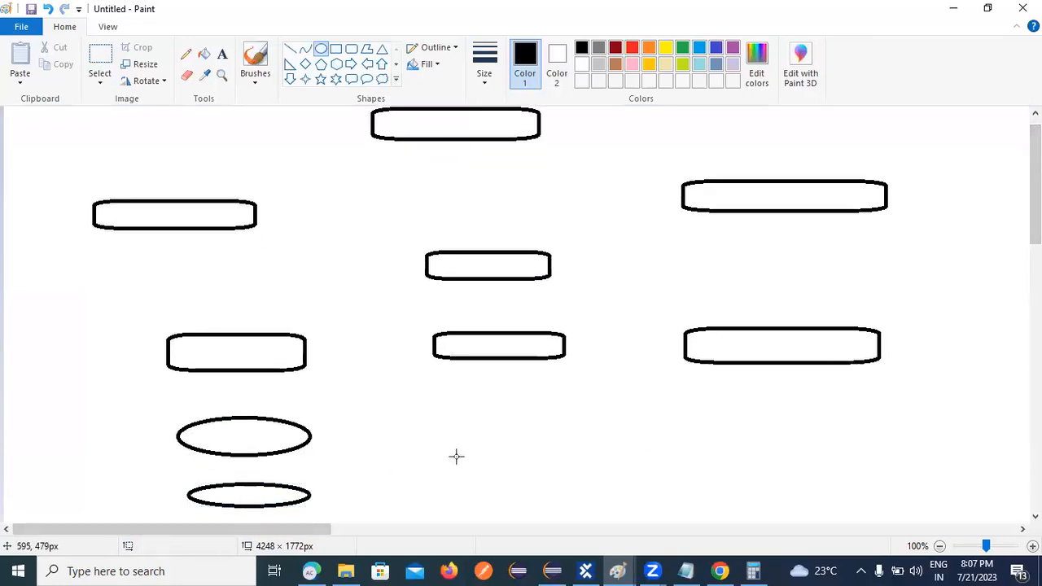
Draw two stacked ovals in each of the second, third and fourth columns.
{"action": "left_click_drag", "start_coordinate": [380, 407], "coordinate": [509, 454]}
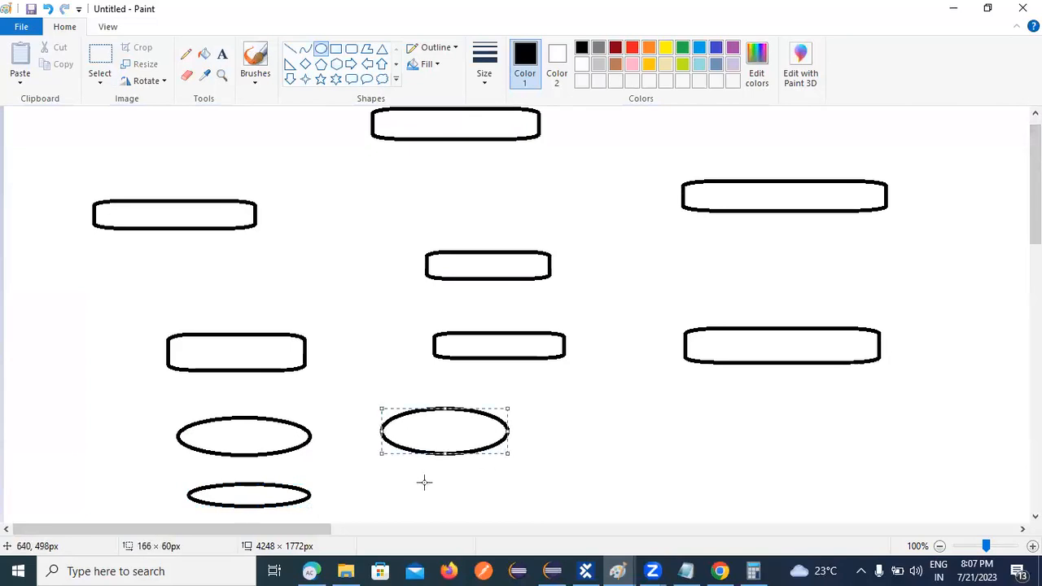
{"action": "mouse_move", "coordinate": [392, 479]}
{"action": "left_mouse_down"}
{"action": "mouse_move", "coordinate": [489, 521]}
{"action": "mouse_move", "coordinate": [533, 522]}
{"action": "left_mouse_up"}
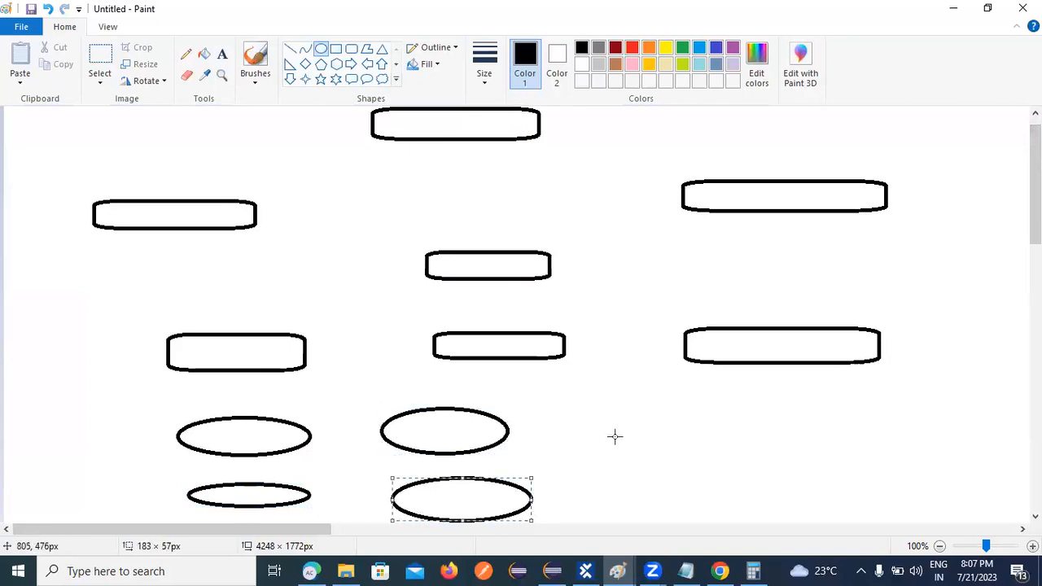
{"action": "left_click_drag", "start_coordinate": [593, 407], "coordinate": [734, 458]}
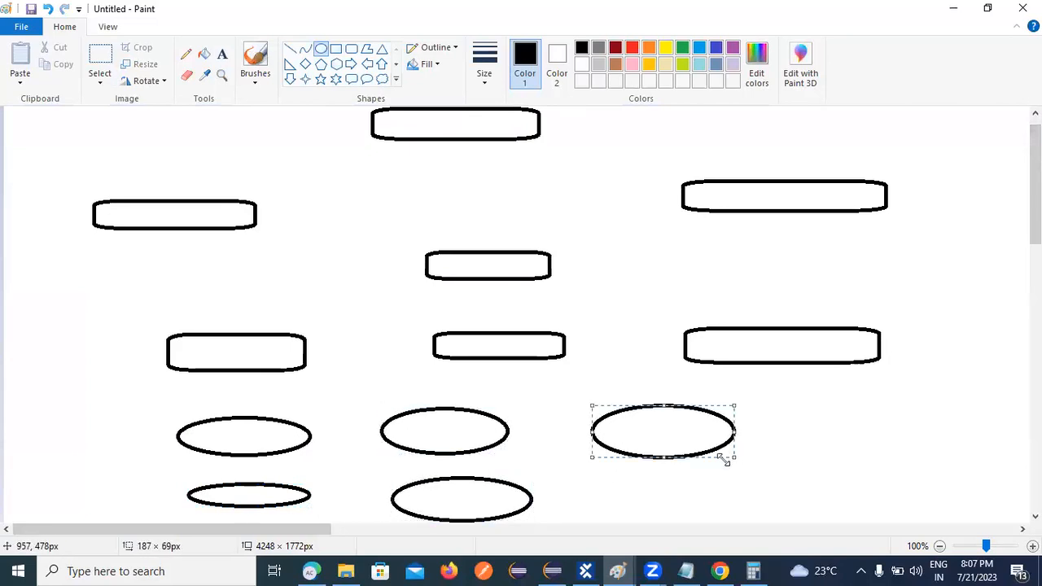
{"action": "left_click_drag", "start_coordinate": [620, 485], "coordinate": [743, 521]}
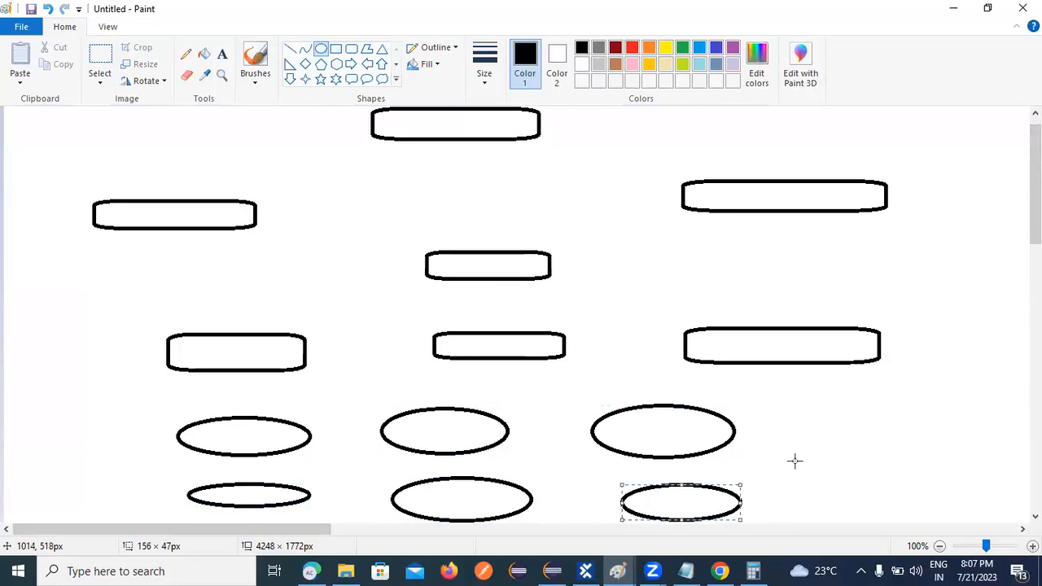
{"action": "left_click_drag", "start_coordinate": [805, 397], "coordinate": [942, 451]}
{"action": "left_click_drag", "start_coordinate": [819, 468], "coordinate": [961, 516]}
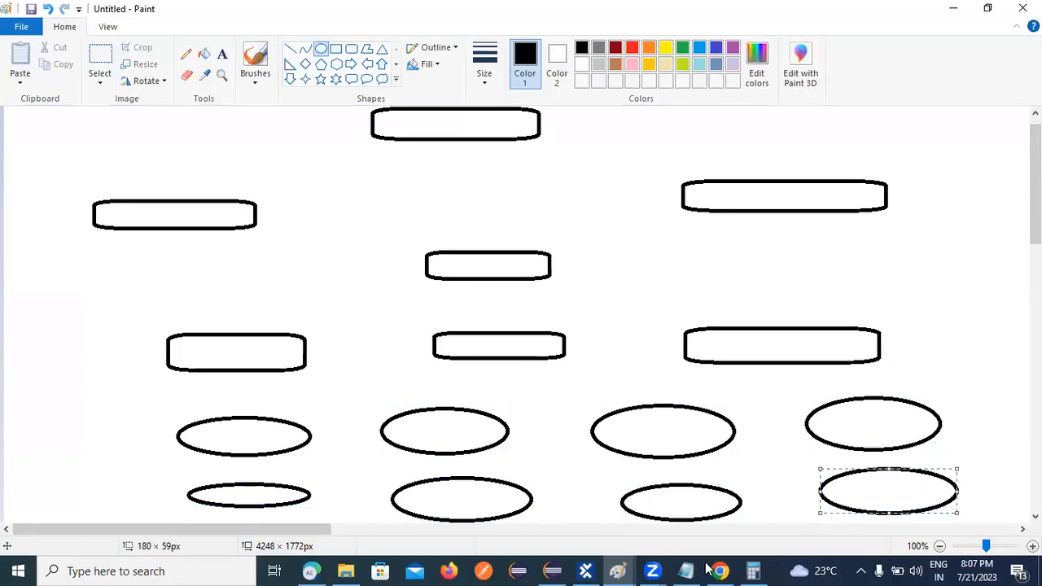
Draw connector lines from the top box to both side boxes, those to the centre box, then downward.
{"action": "left_click", "coordinate": [291, 50]}
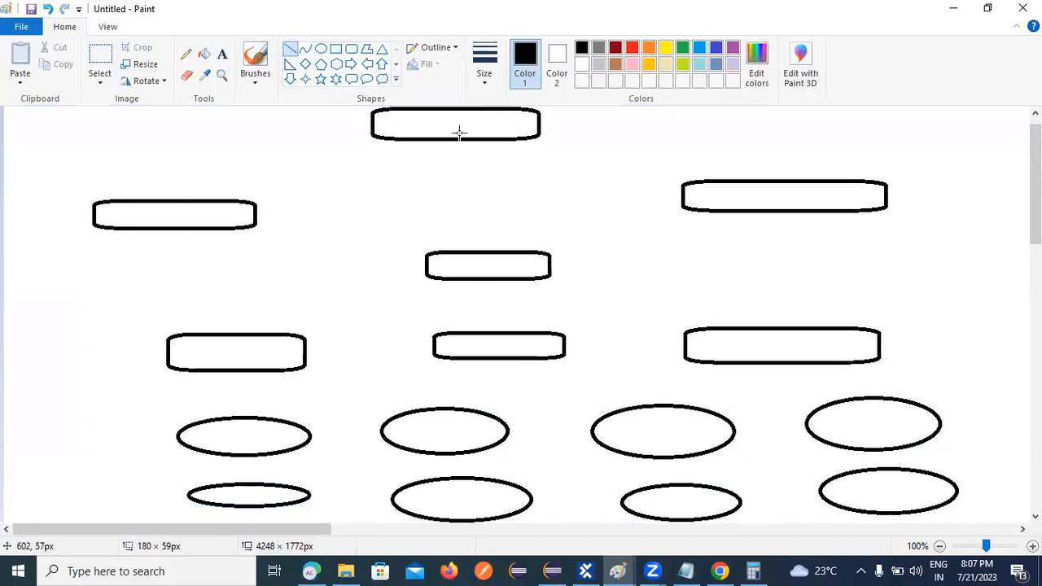
{"action": "left_click_drag", "start_coordinate": [457, 140], "coordinate": [457, 162]}
{"action": "left_click_drag", "start_coordinate": [211, 160], "coordinate": [744, 158]}
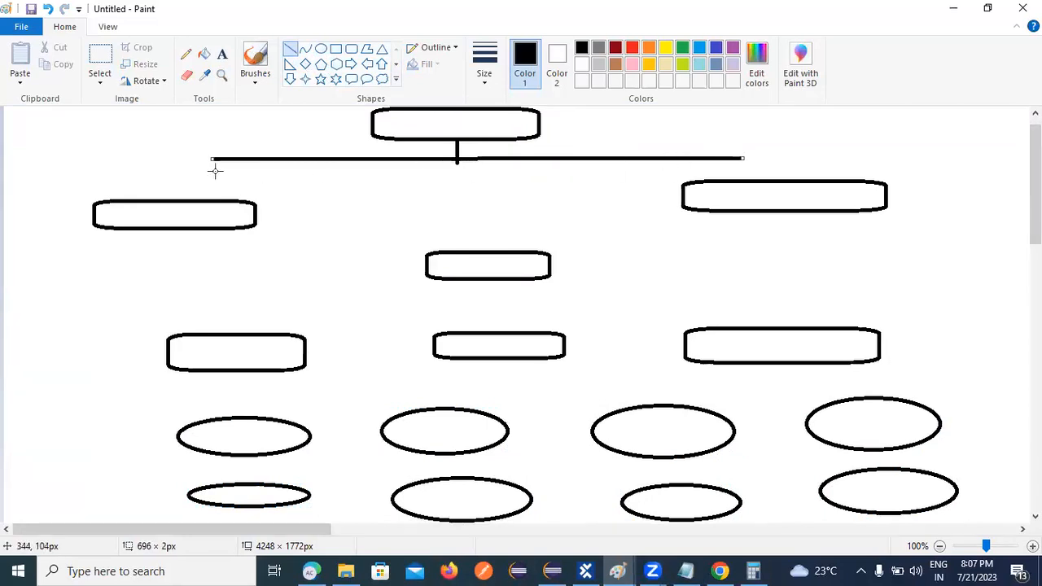
{"action": "left_click_drag", "start_coordinate": [209, 160], "coordinate": [209, 200]}
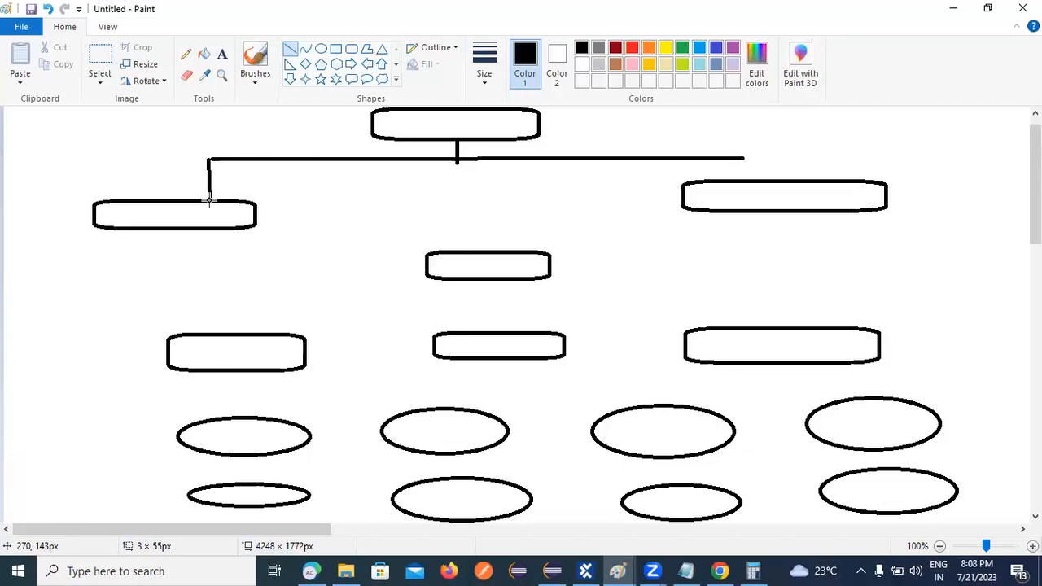
{"action": "left_click_drag", "start_coordinate": [743, 158], "coordinate": [752, 181]}
{"action": "mouse_move", "coordinate": [157, 229]}
{"action": "left_mouse_down"}
{"action": "mouse_move", "coordinate": [158, 269]}
{"action": "mouse_move", "coordinate": [374, 258]}
{"action": "mouse_move", "coordinate": [425, 269]}
{"action": "left_mouse_up"}
{"action": "left_click_drag", "start_coordinate": [765, 212], "coordinate": [768, 251]}
{"action": "mouse_move", "coordinate": [551, 265]}
{"action": "left_mouse_down"}
{"action": "mouse_move", "coordinate": [767, 252]}
{"action": "mouse_move", "coordinate": [770, 264]}
{"action": "left_mouse_up"}
{"action": "left_click", "coordinate": [775, 249]}
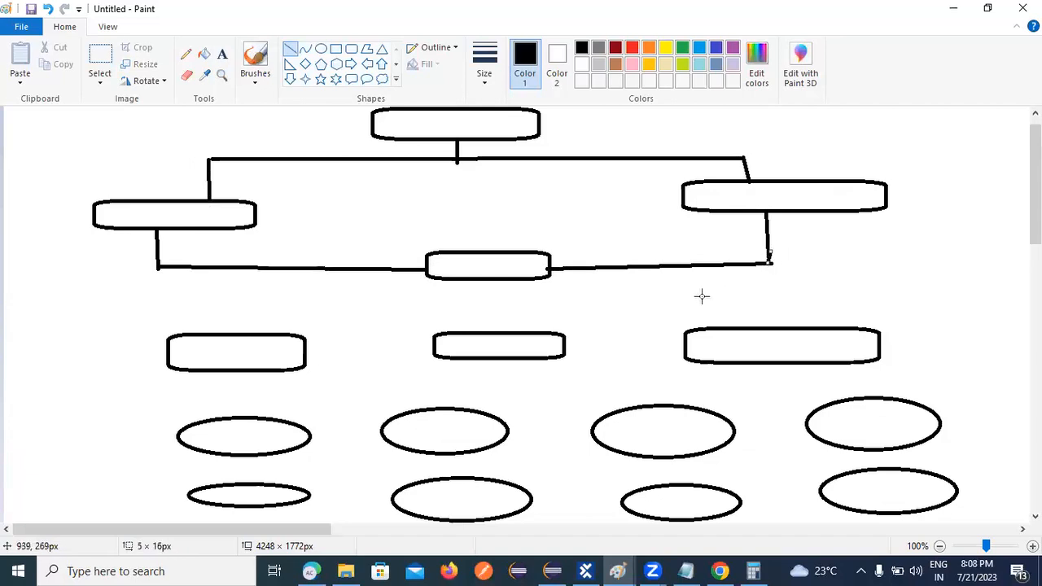
{"action": "left_click_drag", "start_coordinate": [485, 274], "coordinate": [491, 331]}
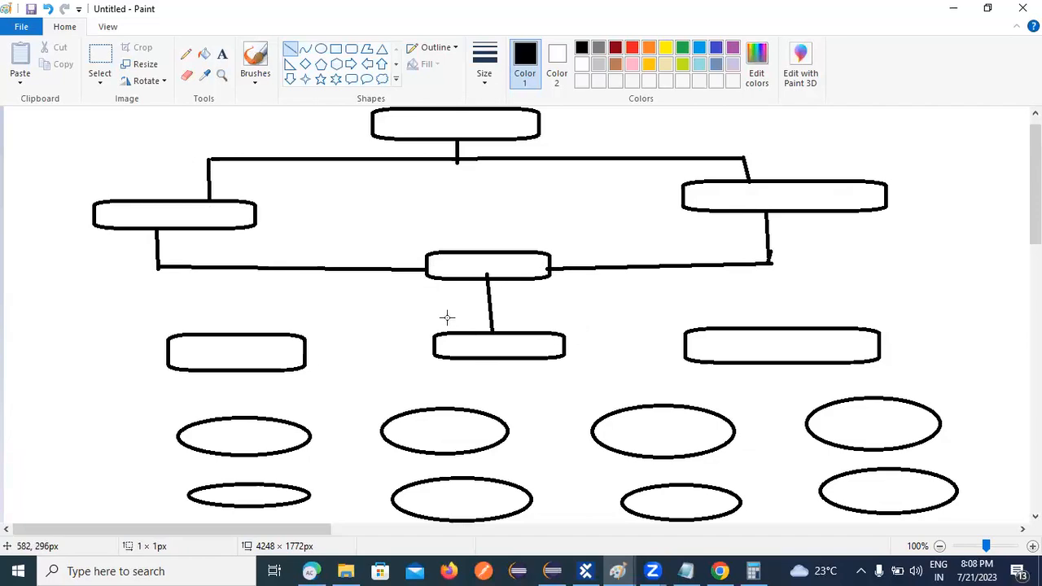
Add arrowheads at the centre box's sides, above the left and right boxes, and above the lower centre box.
{"action": "left_click_drag", "start_coordinate": [402, 254], "coordinate": [425, 269]}
{"action": "left_click_drag", "start_coordinate": [570, 258], "coordinate": [549, 271]}
{"action": "left_click_drag", "start_coordinate": [564, 280], "coordinate": [548, 267]}
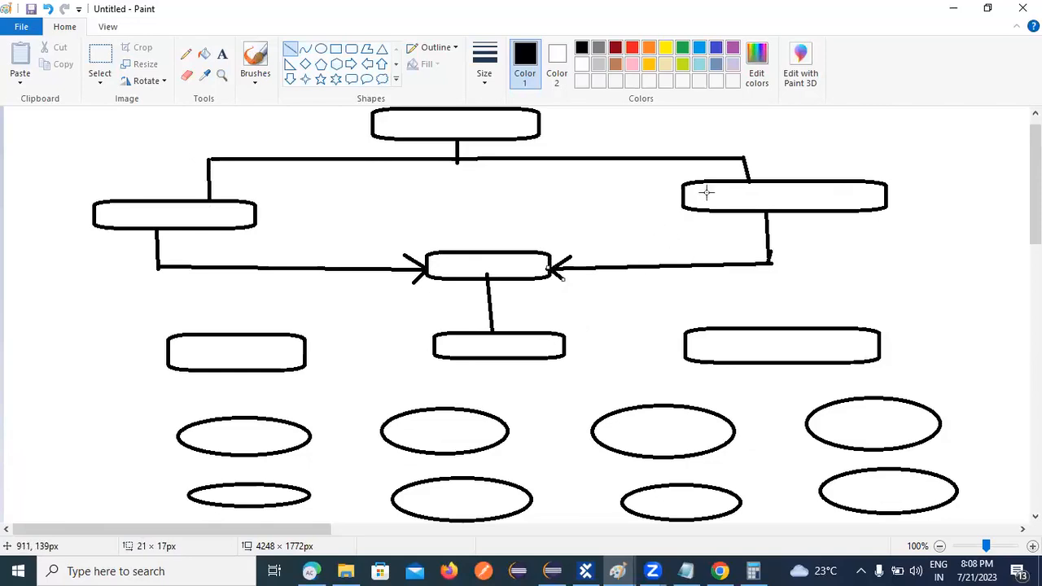
{"action": "mouse_move", "coordinate": [728, 173]}
{"action": "left_mouse_down"}
{"action": "mouse_move", "coordinate": [749, 175]}
{"action": "mouse_move", "coordinate": [748, 164]}
{"action": "mouse_move", "coordinate": [749, 181]}
{"action": "left_mouse_up"}
{"action": "left_click_drag", "start_coordinate": [192, 186], "coordinate": [210, 198]}
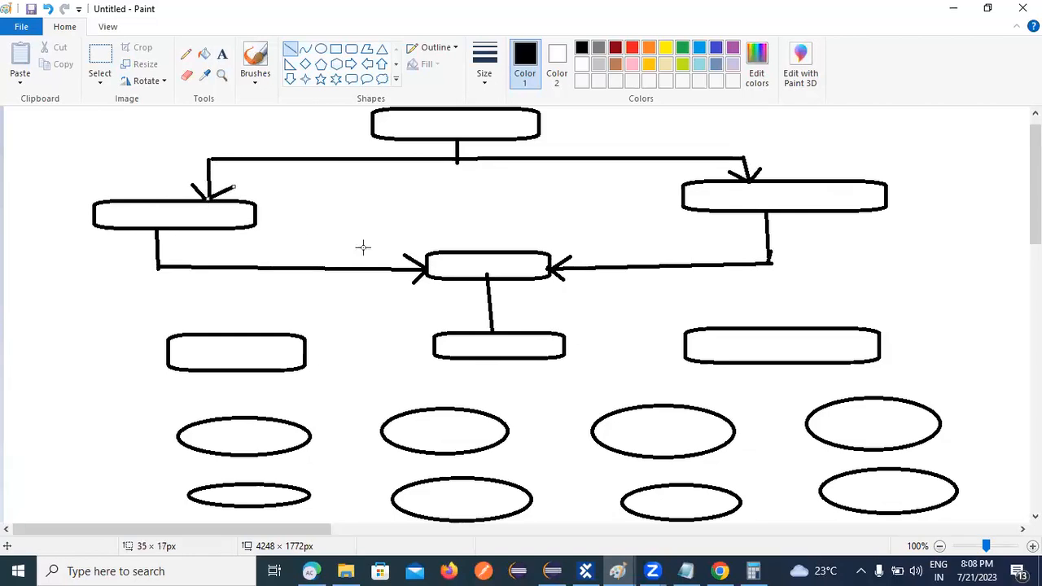
{"action": "mouse_move", "coordinate": [480, 321]}
{"action": "left_mouse_down"}
{"action": "mouse_move", "coordinate": [493, 333]}
{"action": "mouse_move", "coordinate": [497, 326]}
{"action": "mouse_move", "coordinate": [492, 333]}
{"action": "left_mouse_up"}
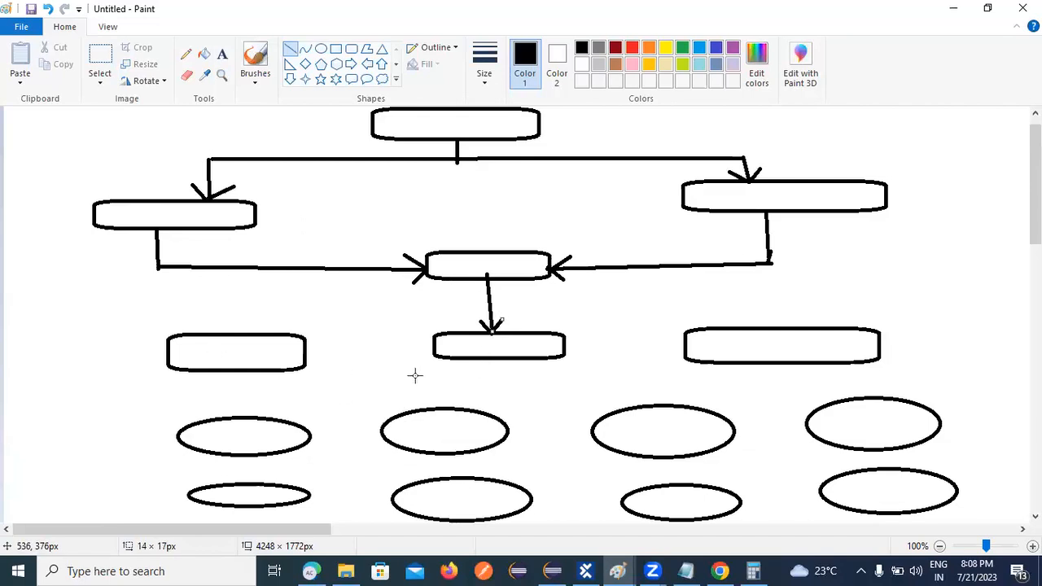
Draw arrows linking the lower centre box to the lower left and lower right boxes.
{"action": "mouse_move", "coordinate": [306, 348]}
{"action": "left_mouse_down"}
{"action": "mouse_move", "coordinate": [465, 343]}
{"action": "mouse_move", "coordinate": [432, 348]}
{"action": "left_mouse_up"}
{"action": "left_click_drag", "start_coordinate": [564, 343], "coordinate": [682, 346]}
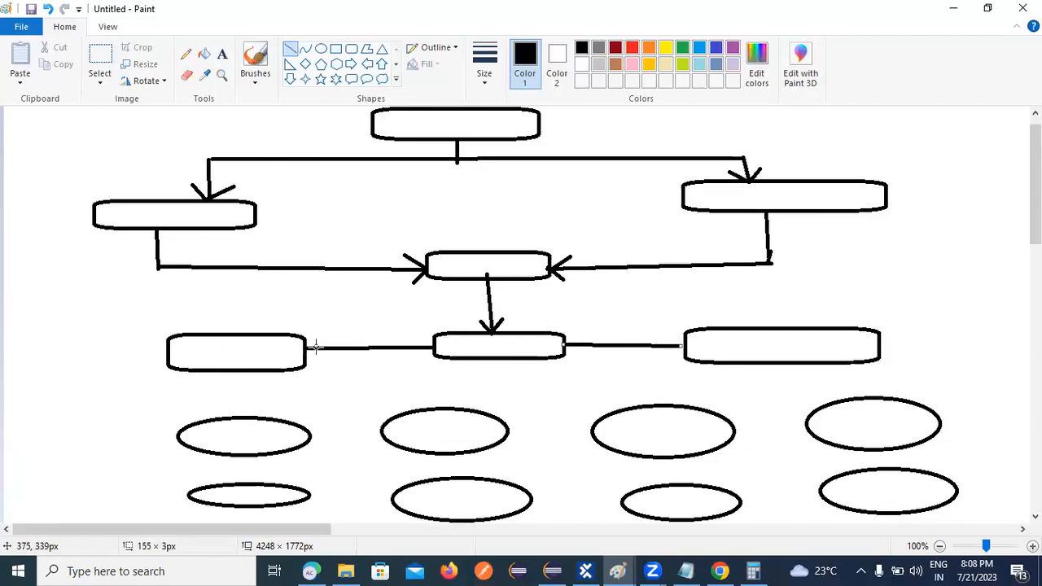
{"action": "left_click_drag", "start_coordinate": [322, 335], "coordinate": [306, 347]}
{"action": "mouse_move", "coordinate": [658, 334]}
{"action": "left_mouse_down"}
{"action": "mouse_move", "coordinate": [682, 346]}
{"action": "mouse_move", "coordinate": [677, 353]}
{"action": "mouse_move", "coordinate": [683, 347]}
{"action": "left_mouse_up"}
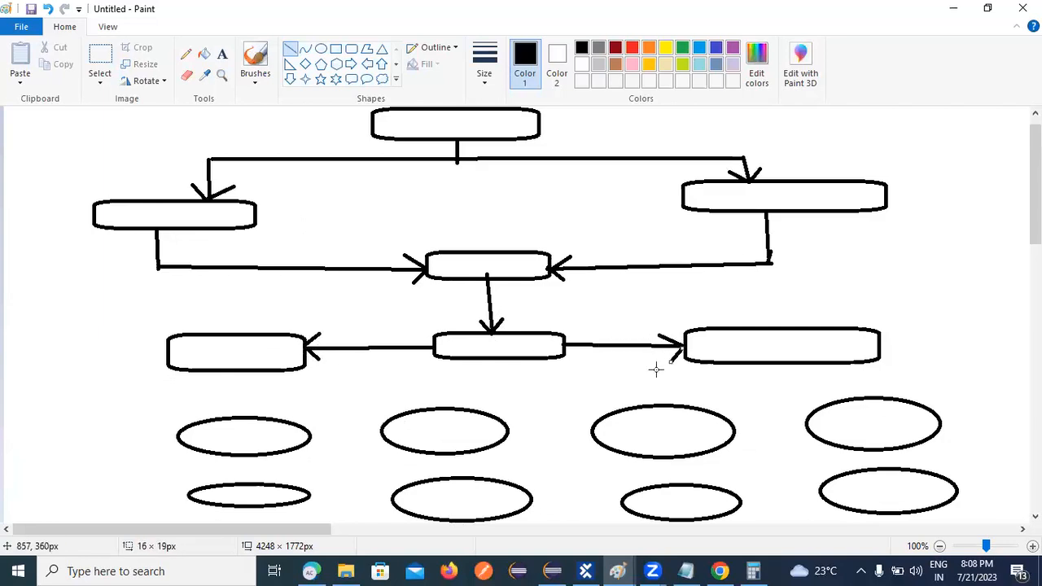